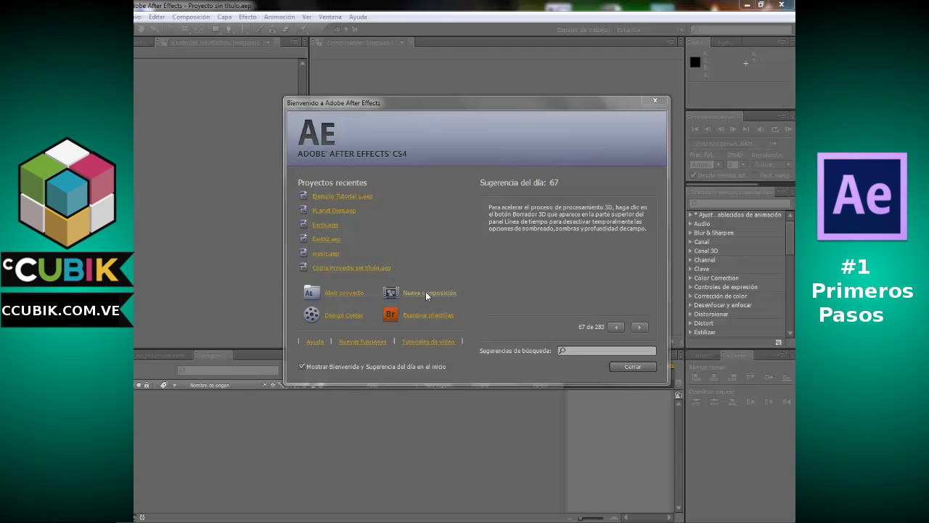
Step: Close the welcome screen and bring up Composition Settings for a new composition
click(625, 369)
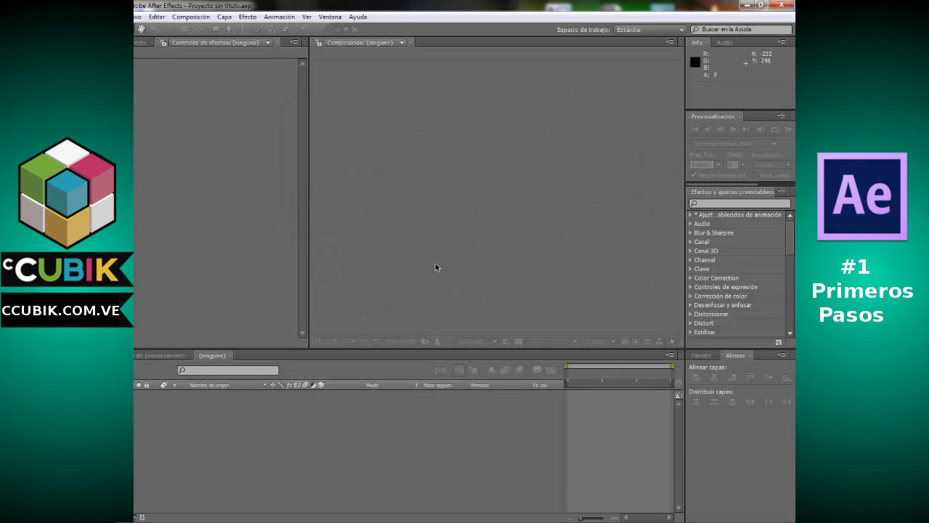
click(191, 18)
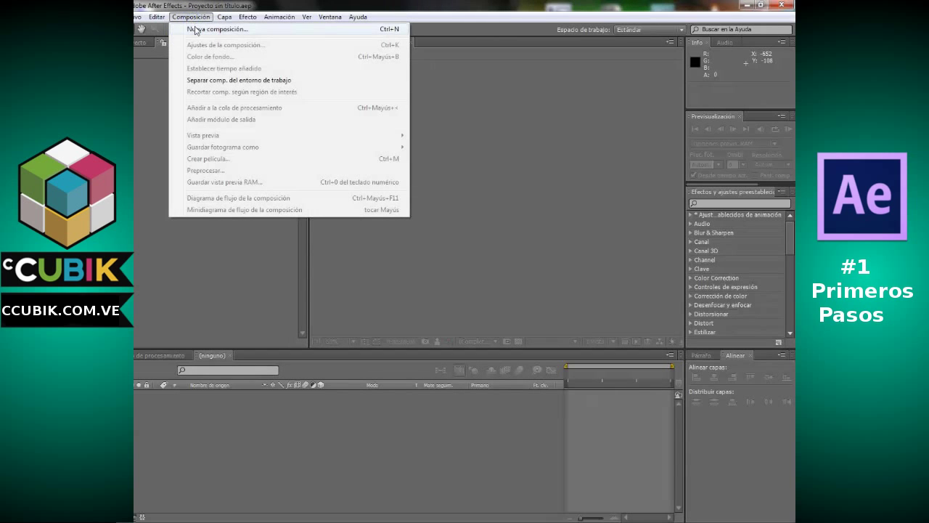
click(194, 30)
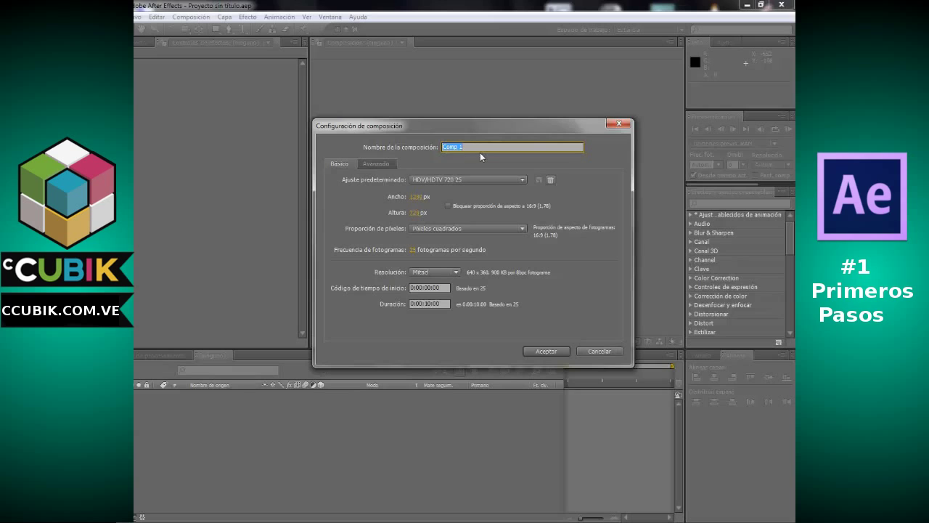
Step: Name the composition Ejemplo1 and keep the HDV/HDTV 720 25 preset (1280×720, 25 fps)
text(Ejemplo)
click(509, 181)
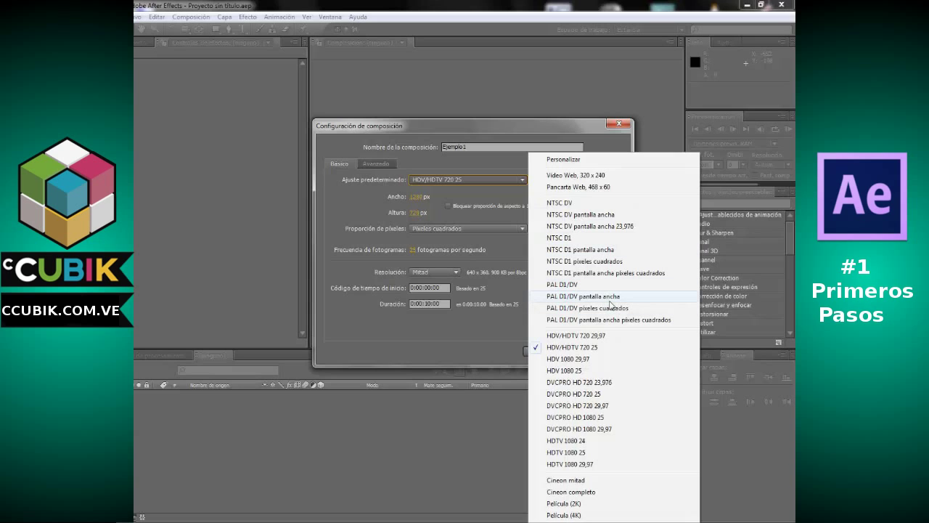
click(600, 347)
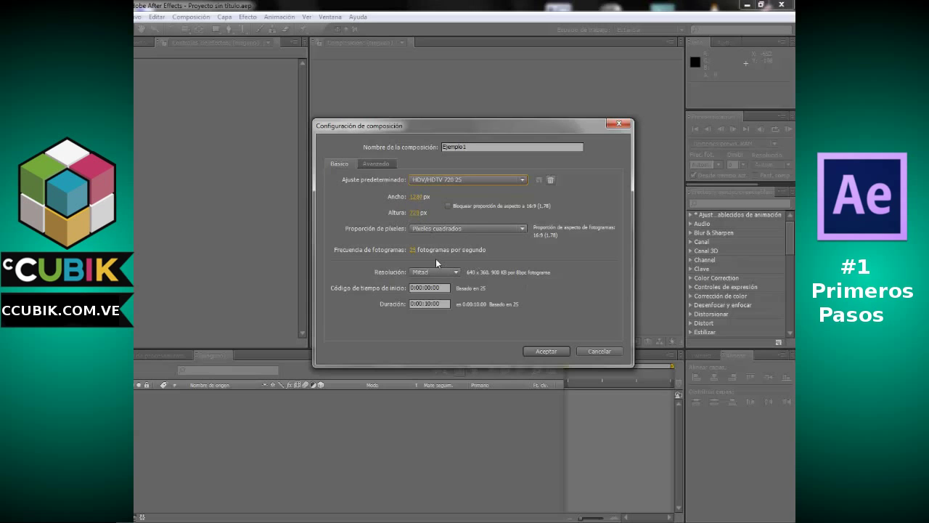
click(470, 183)
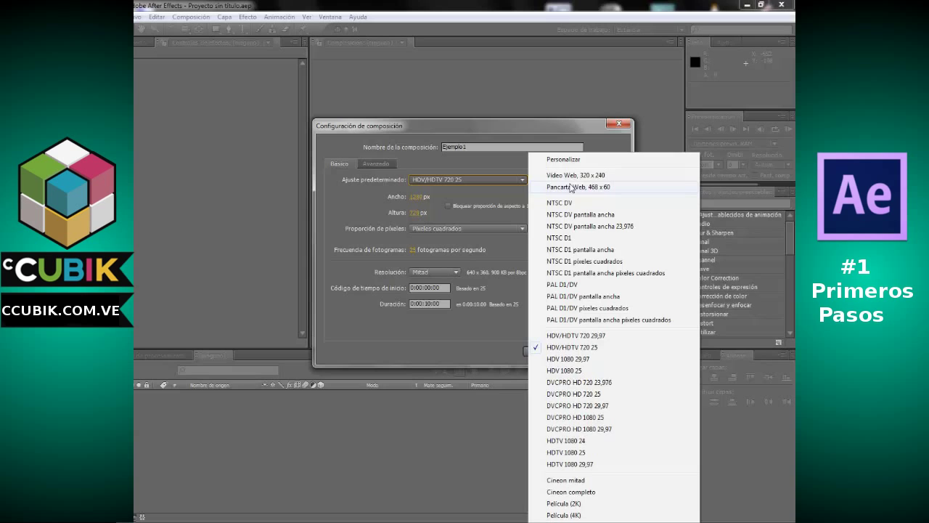
click(567, 347)
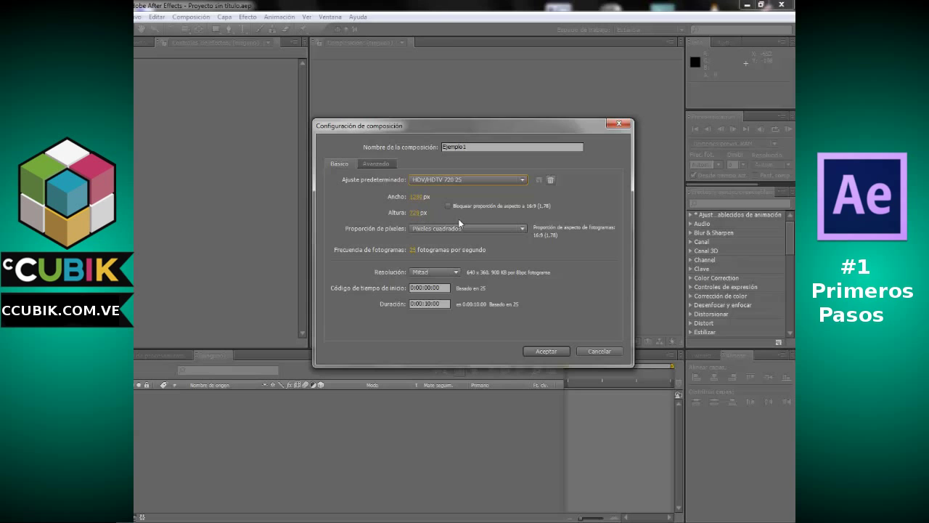
click(488, 182)
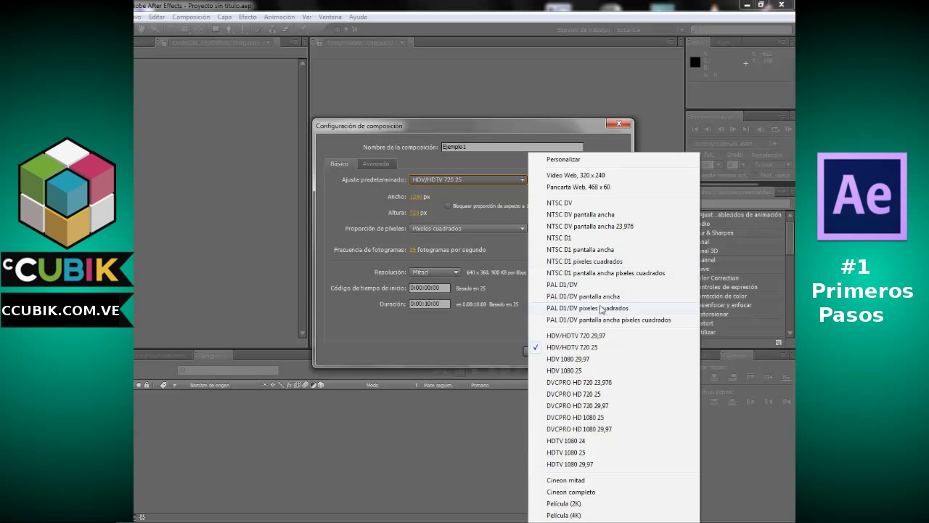
click(620, 351)
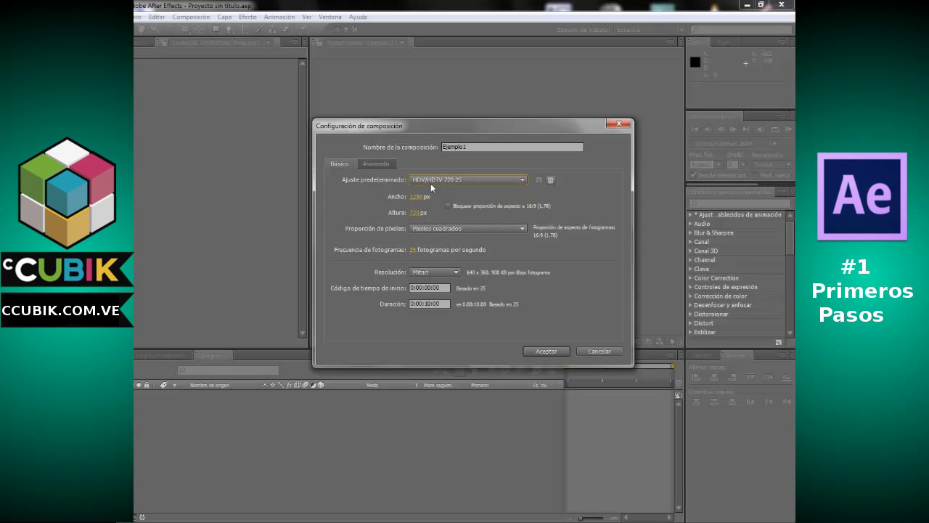
Step: Keep resolution at Mitad, check the 0:00:10:00 duration, and create the Ejemplo1 composition
click(456, 275)
click(452, 296)
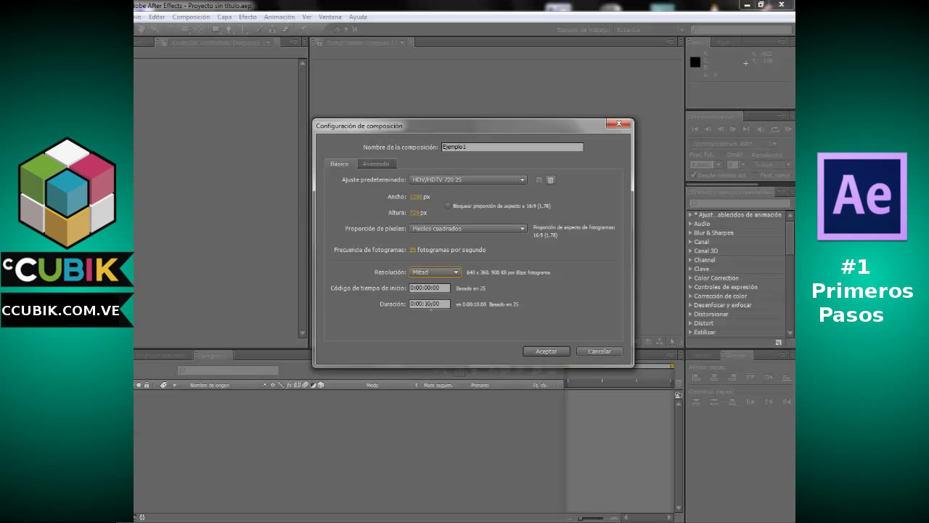
drag(449, 303, 436, 303)
click(423, 303)
mouse_move(423, 304)
mouse_down()
mouse_move(444, 311)
mouse_move(400, 308)
mouse_up()
click(438, 304)
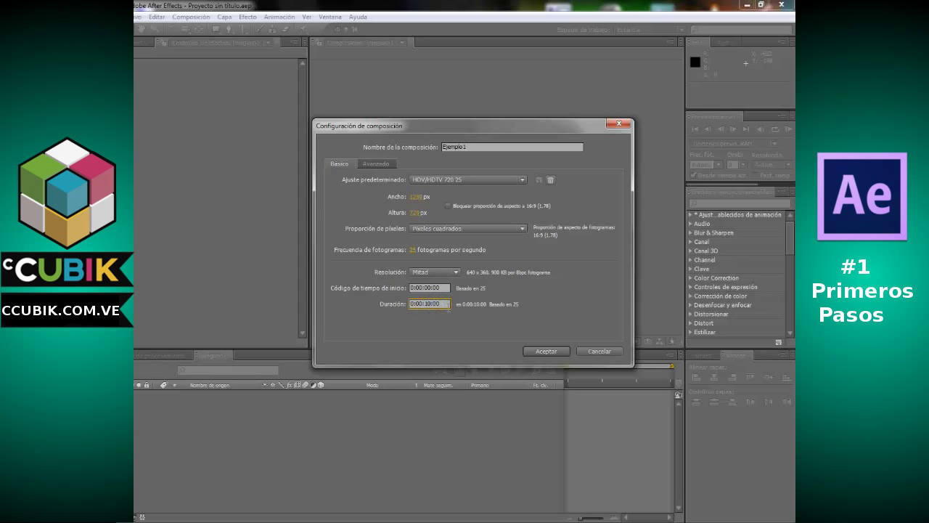
double_click(431, 304)
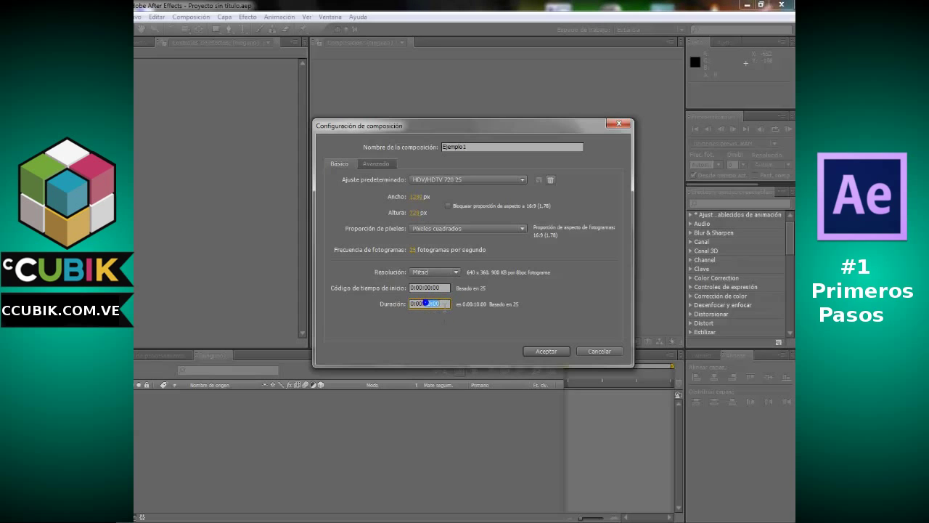
click(536, 352)
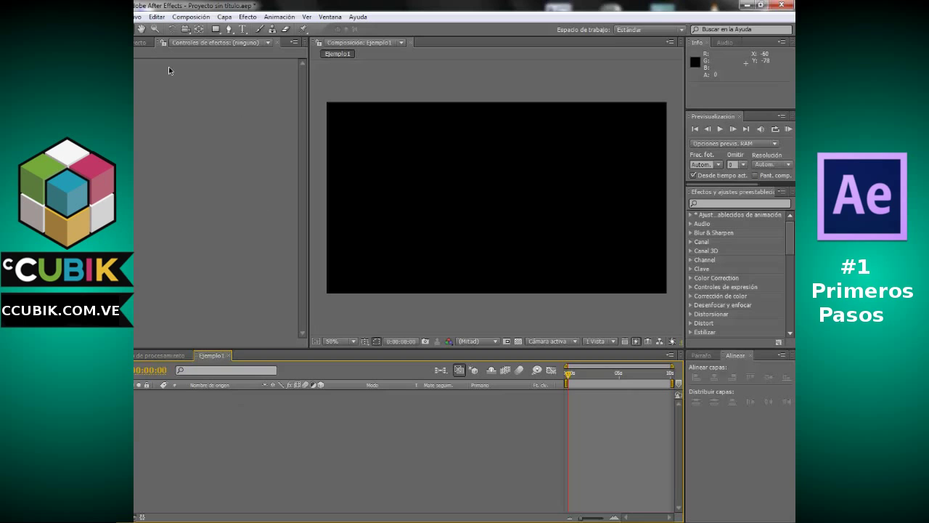
Step: Show Ejemplo1 in the Proyecto panel and scrub the current time to about 0:00:06:15
click(139, 42)
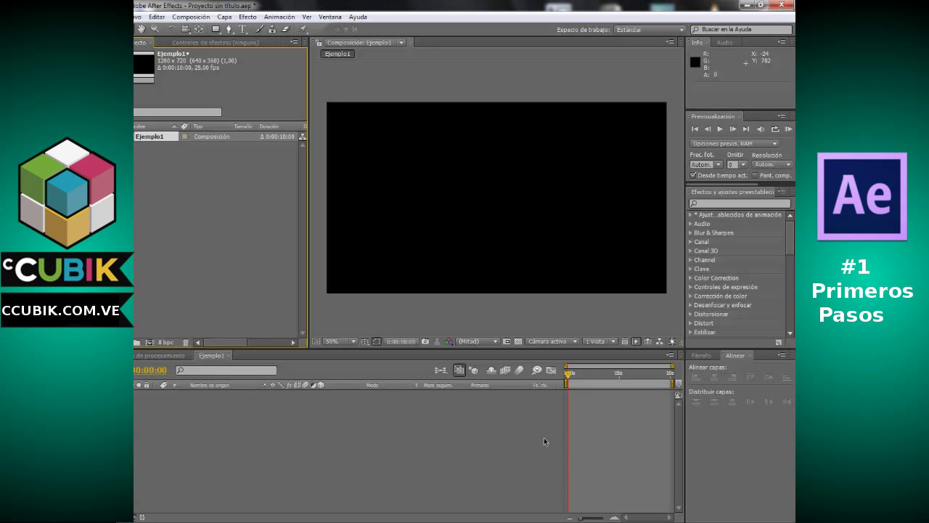
drag(569, 374, 635, 378)
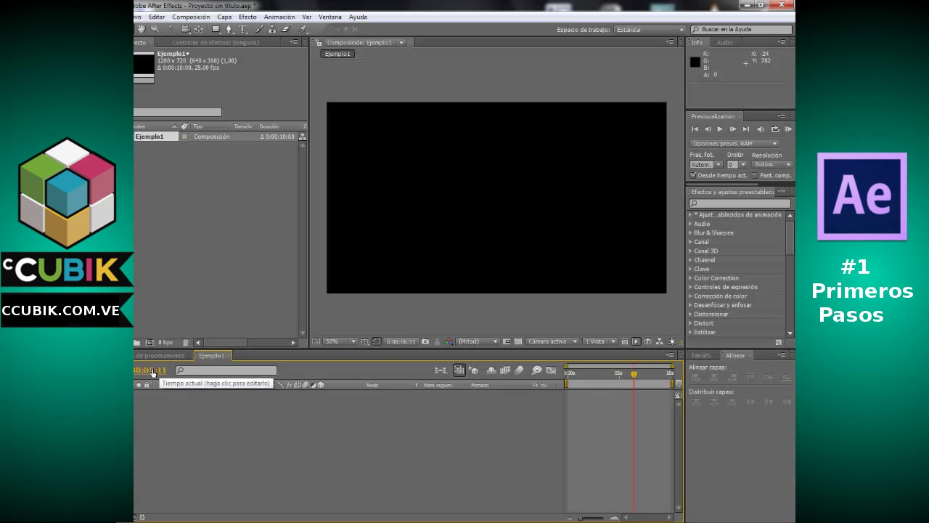
mouse_move(634, 374)
mouse_down()
mouse_move(609, 390)
mouse_move(567, 390)
mouse_up()
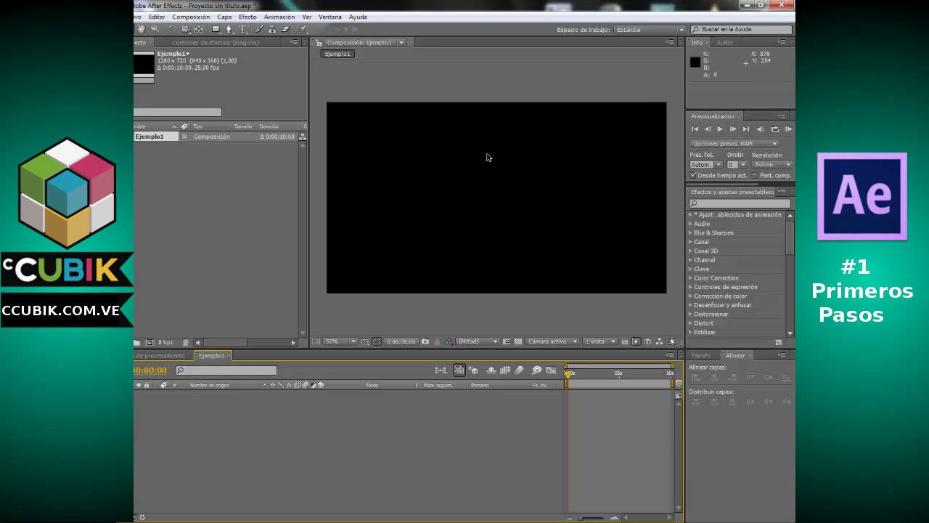
click(732, 43)
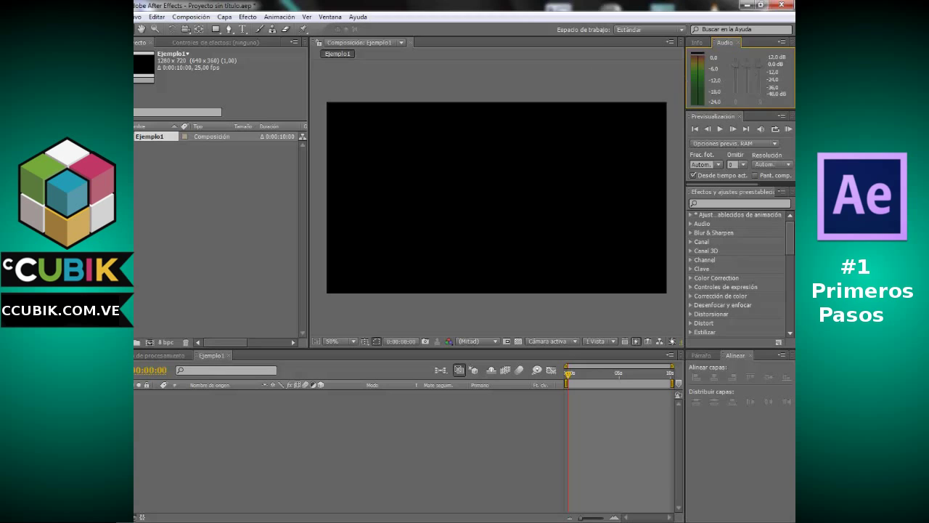
click(702, 41)
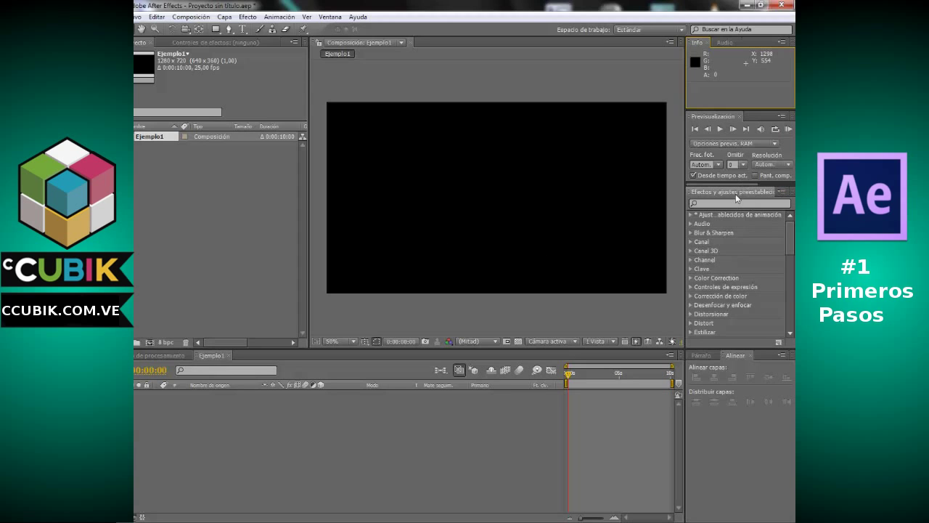
mouse_move(790, 233)
mouse_down()
mouse_move(784, 326)
mouse_move(788, 225)
mouse_move(785, 322)
mouse_move(790, 234)
mouse_up()
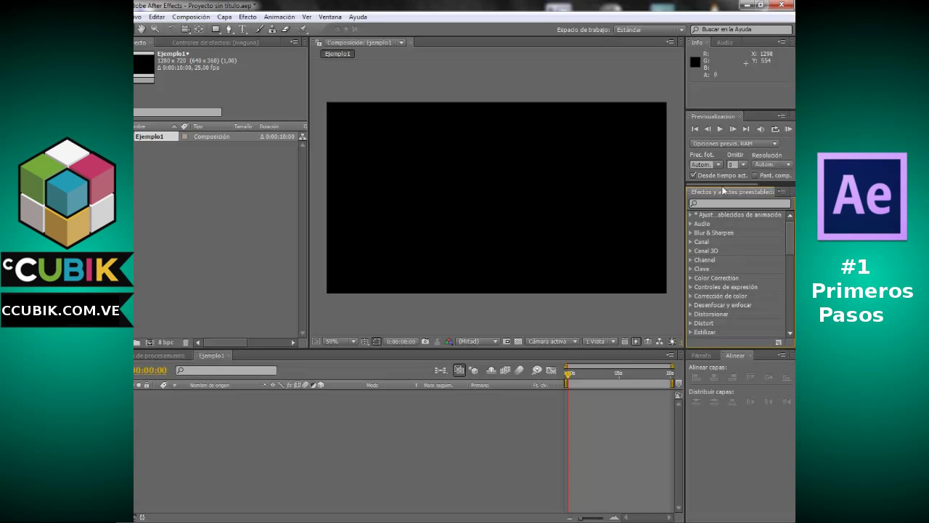
drag(711, 184, 732, 188)
Step: Show the Carácter, Alinear and Párrafo panels, then zoom the viewer to 25% and back to 100%
click(750, 191)
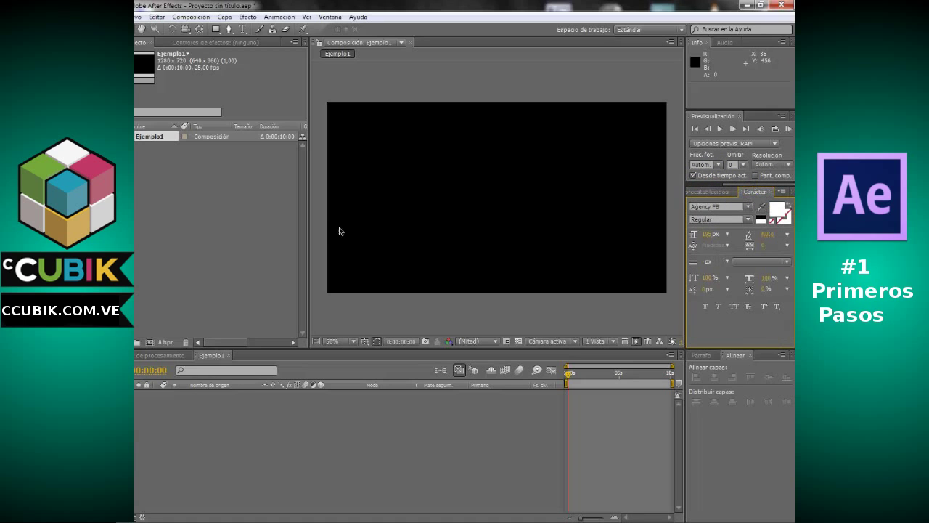
click(733, 417)
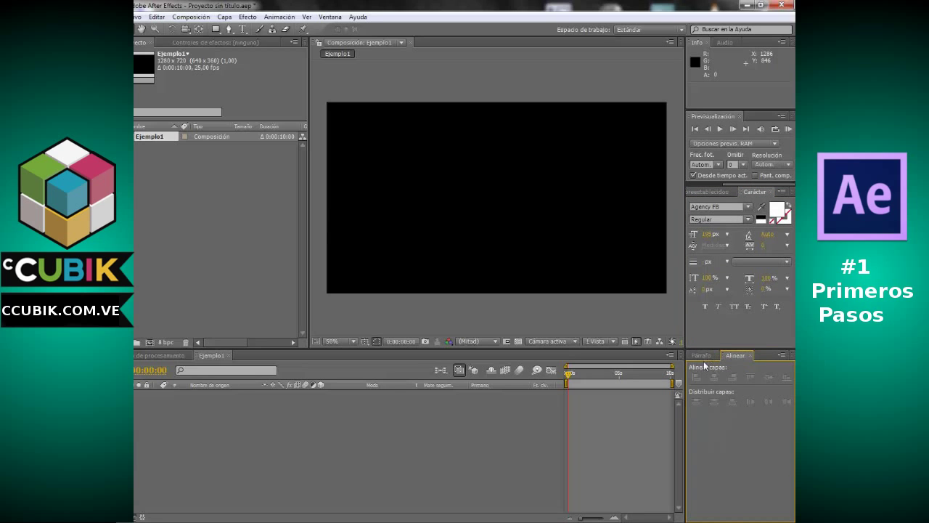
click(702, 356)
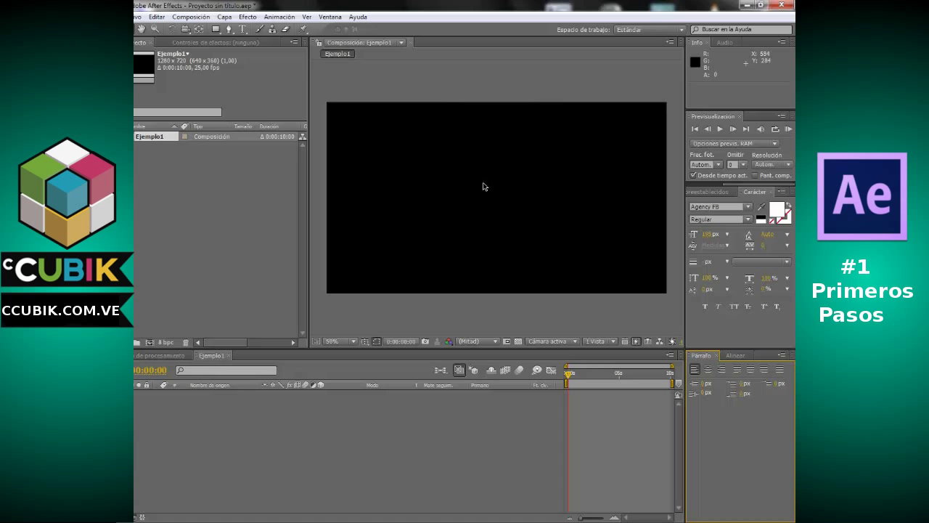
key(comma)
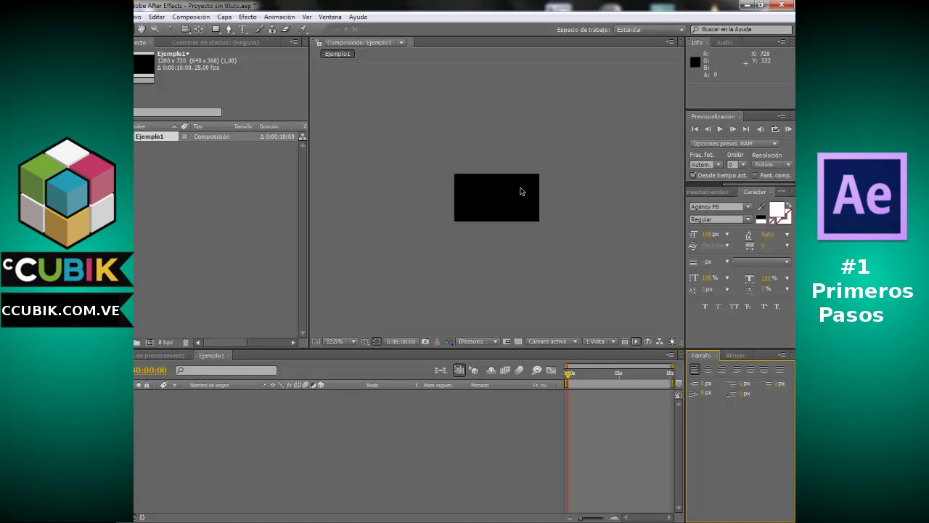
key(period)
key(period)
key(period)
key(period)
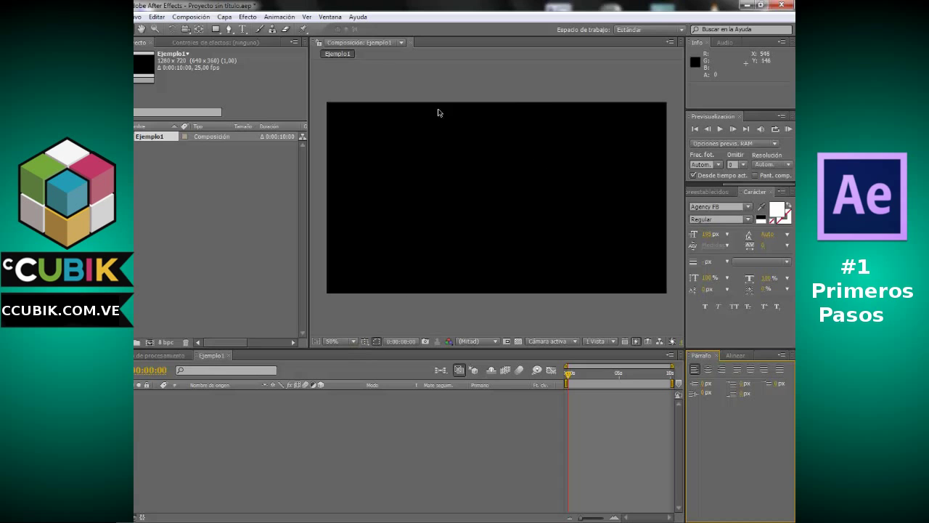
click(366, 342)
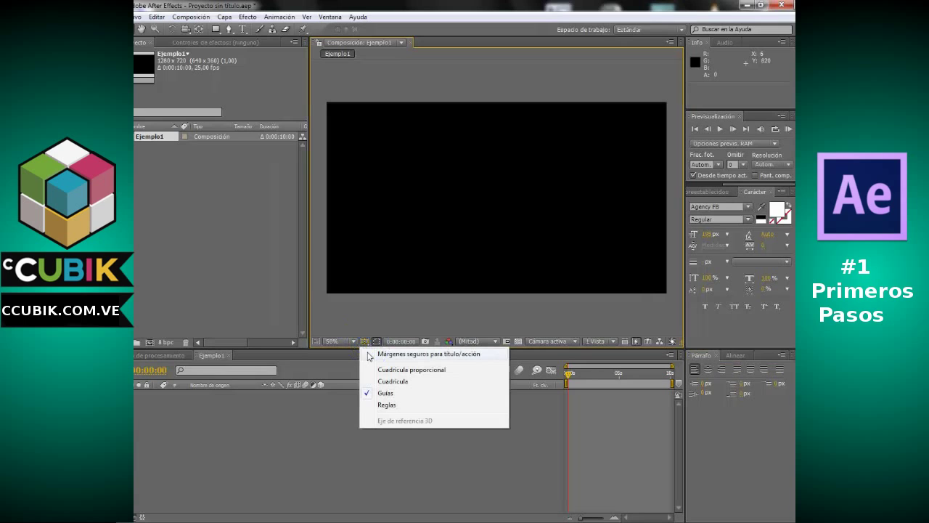
click(448, 354)
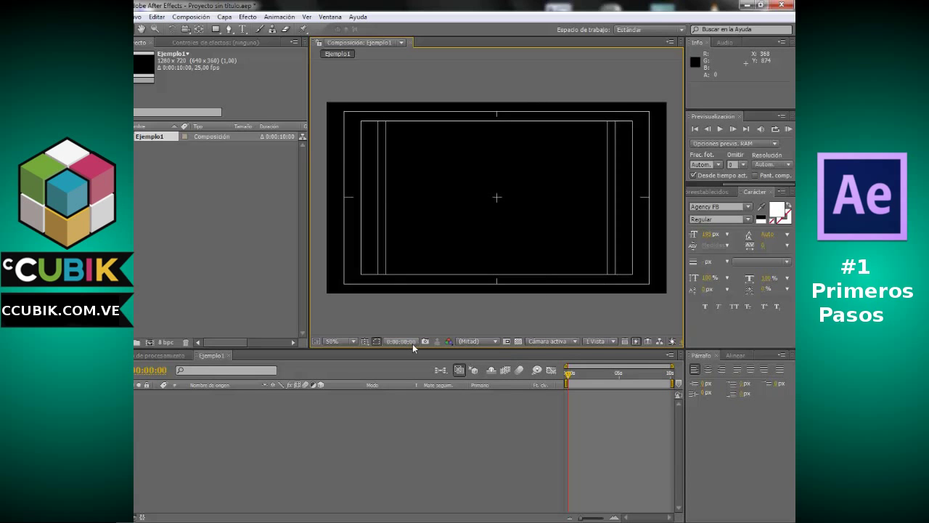
click(373, 343)
click(371, 353)
click(371, 353)
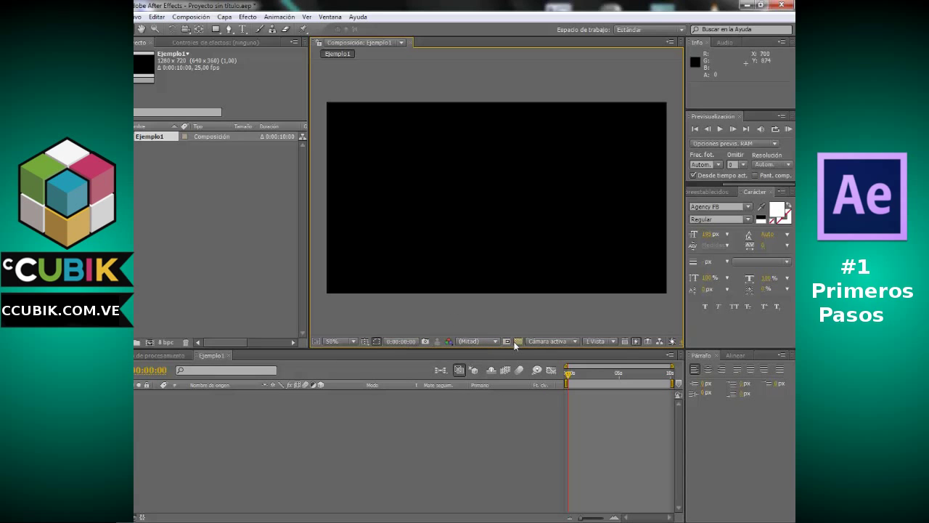
click(516, 342)
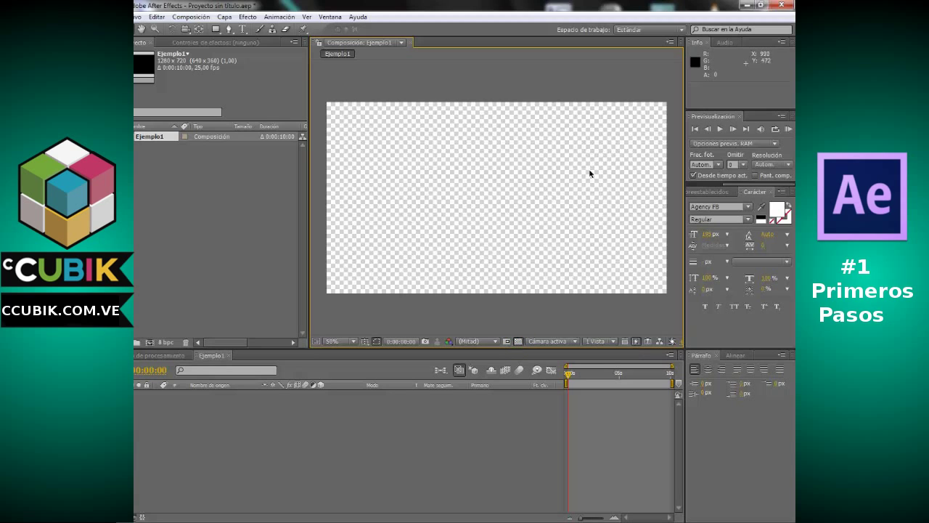
click(518, 341)
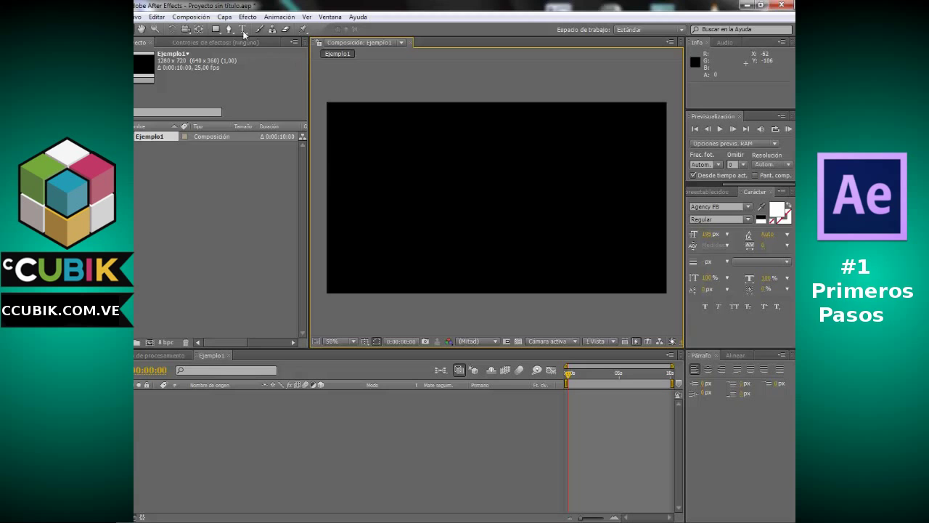
Step: Open Capa > Nuevo to list the new layer types: Texto, Sólido, Luz, Cámara and others
click(224, 17)
mouse_move(237, 31)
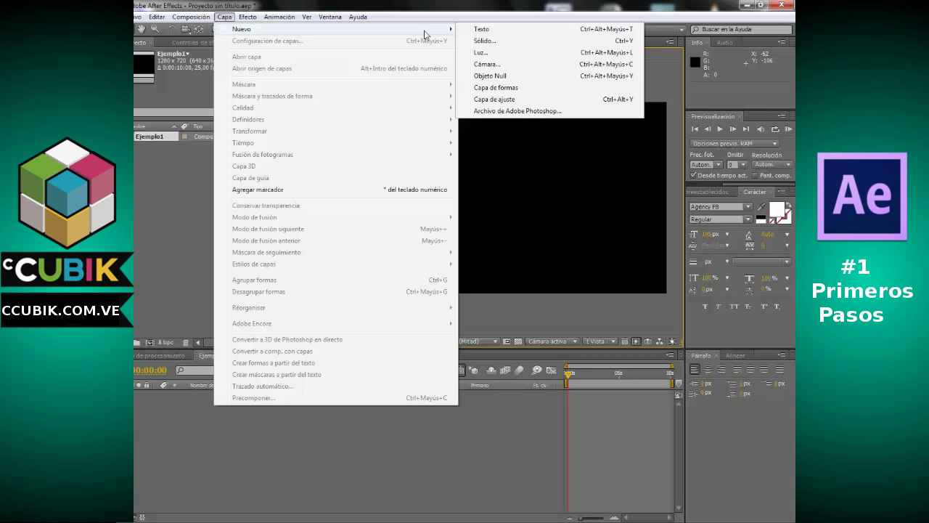
Step: Start a new Sólido named Cuadrado at the 1280×720 composition size
click(512, 41)
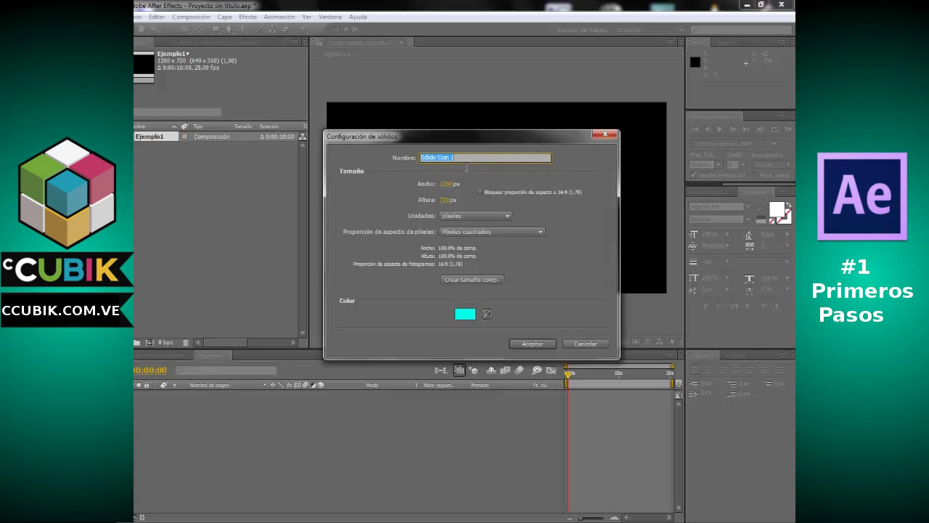
drag(424, 144, 447, 123)
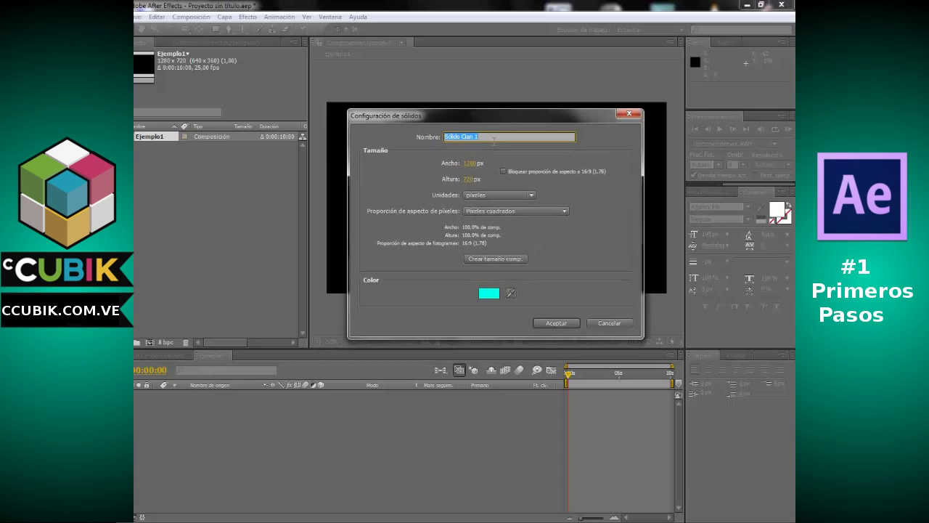
text(Cuadrado)
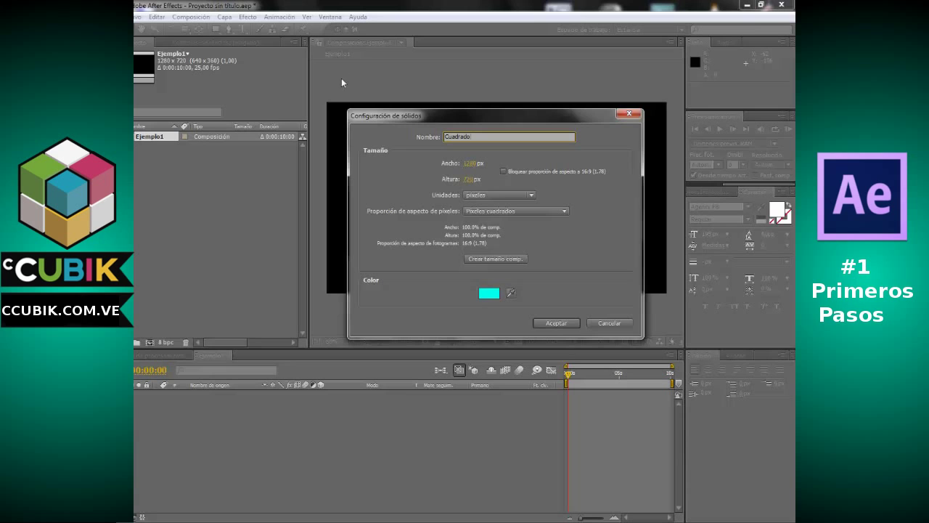
click(477, 195)
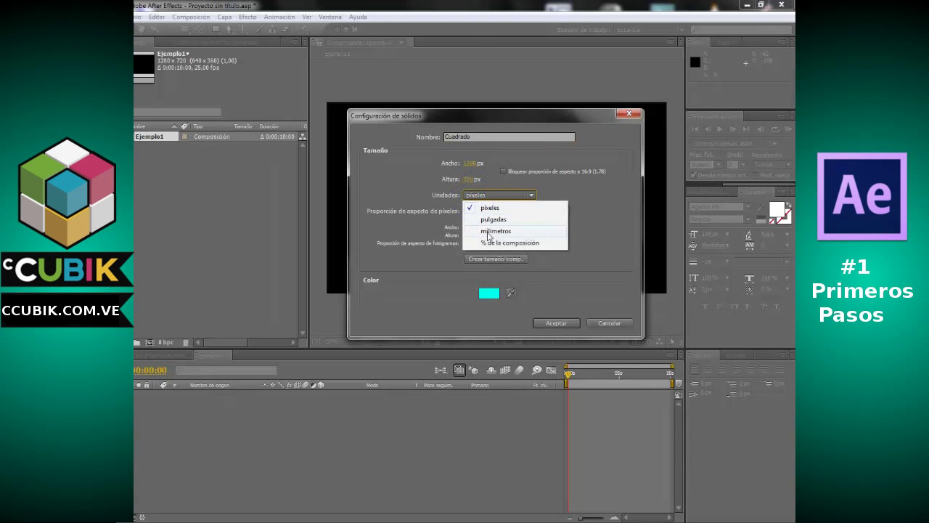
click(592, 229)
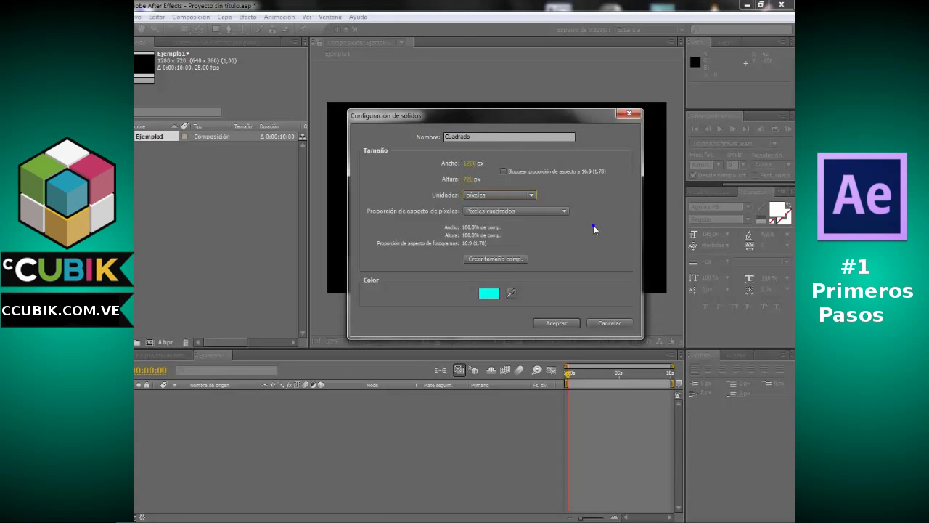
click(550, 212)
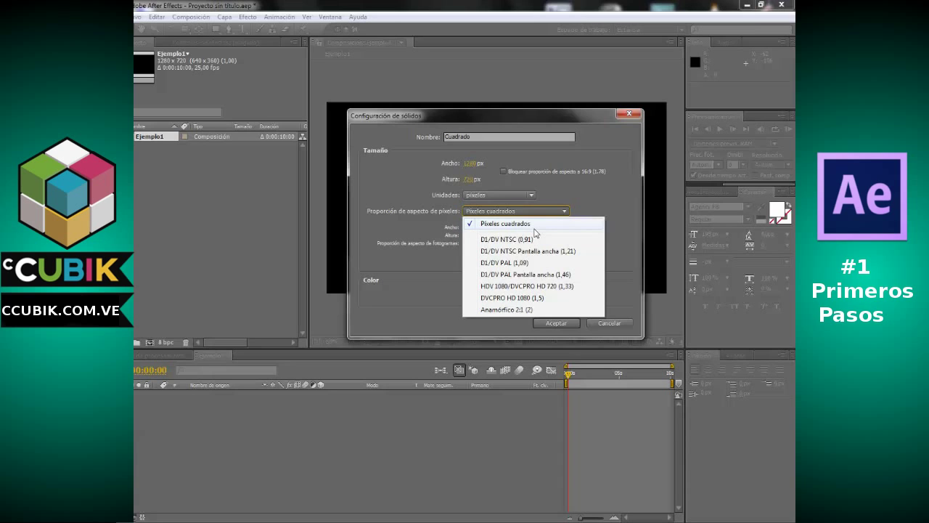
click(535, 225)
Step: Set the Cuadrado solid's colour to blue 0E6EF1 and add it to Ejemplo1
click(494, 291)
drag(481, 352, 409, 324)
drag(437, 354, 477, 376)
drag(555, 392, 556, 377)
click(537, 331)
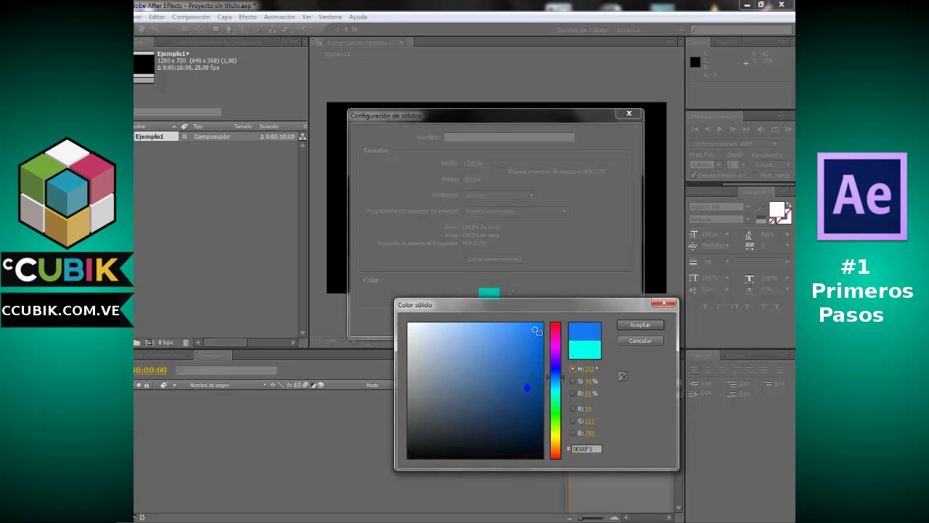
click(629, 324)
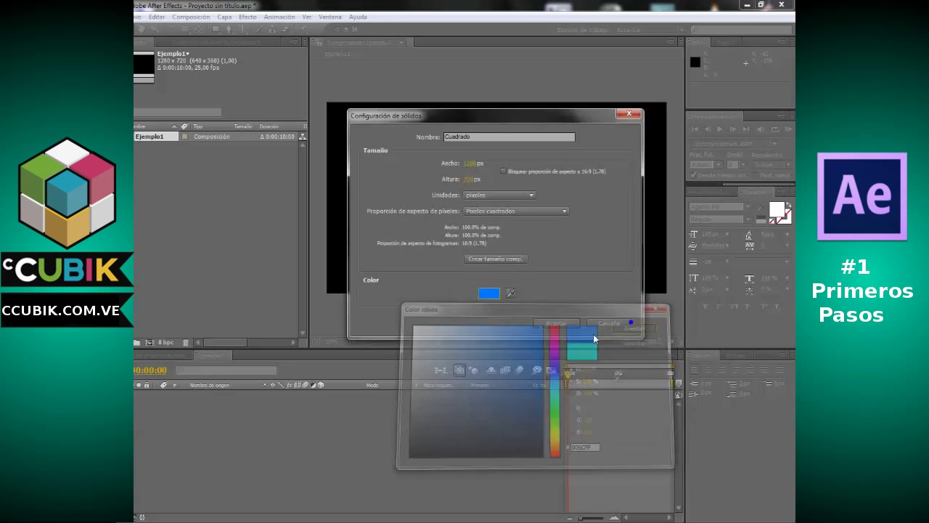
click(556, 323)
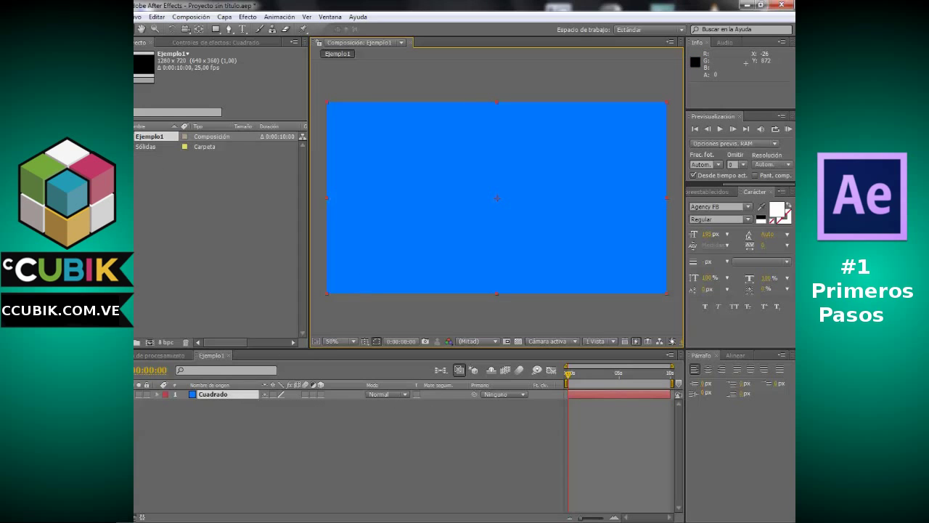
click(135, 146)
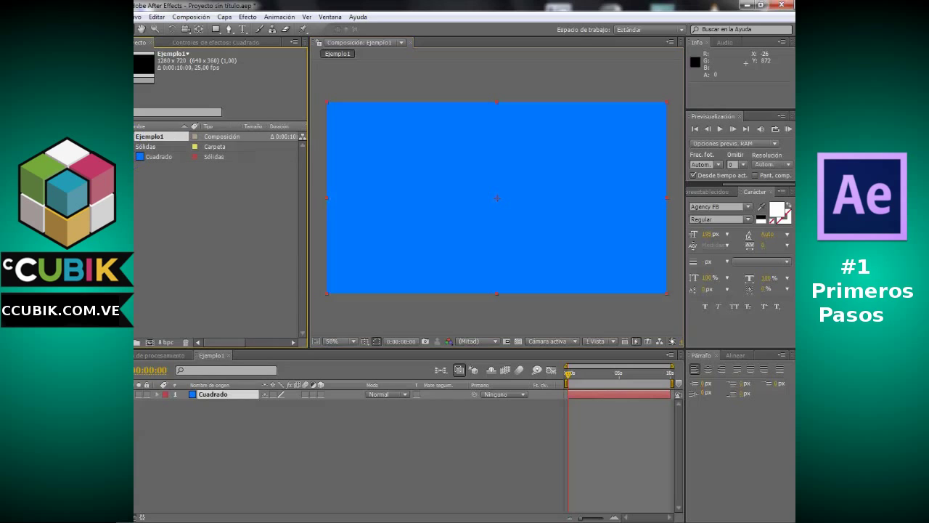
click(136, 146)
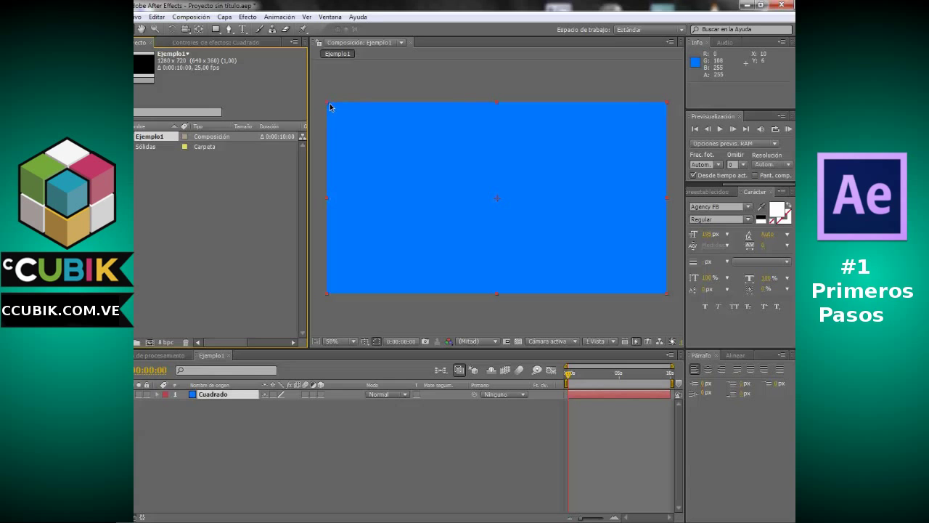
Step: Scale the blue solid down to a small square and drag it away from the centre
mouse_move(328, 105)
mouse_down()
mouse_move(415, 119)
mouse_move(490, 204)
mouse_move(385, 150)
mouse_move(482, 79)
mouse_move(335, 78)
mouse_up()
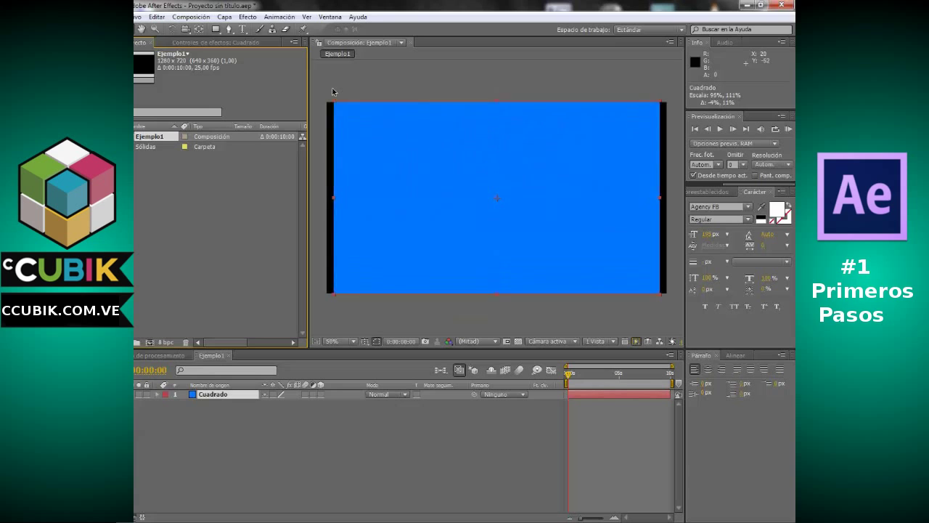
drag(335, 78, 353, 75)
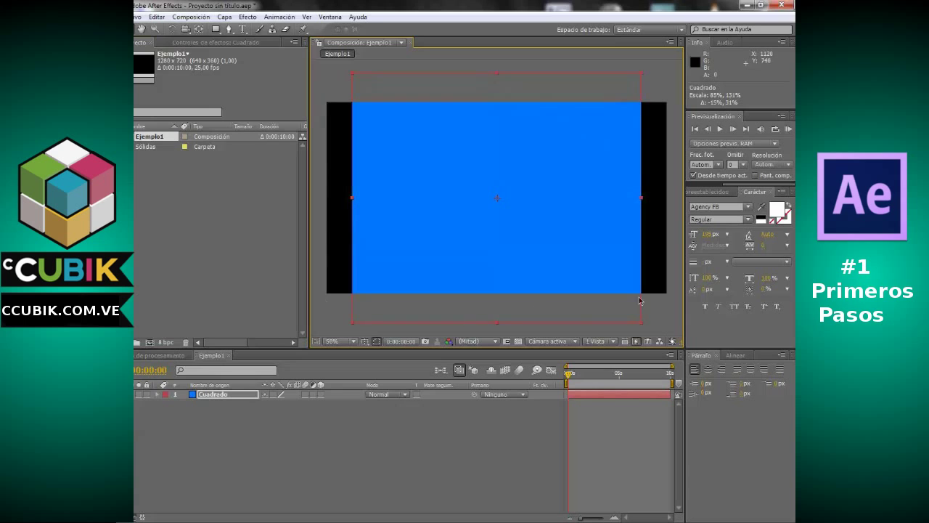
mouse_move(354, 76)
mouse_down()
mouse_move(412, 150)
mouse_move(446, 138)
mouse_move(457, 164)
mouse_up()
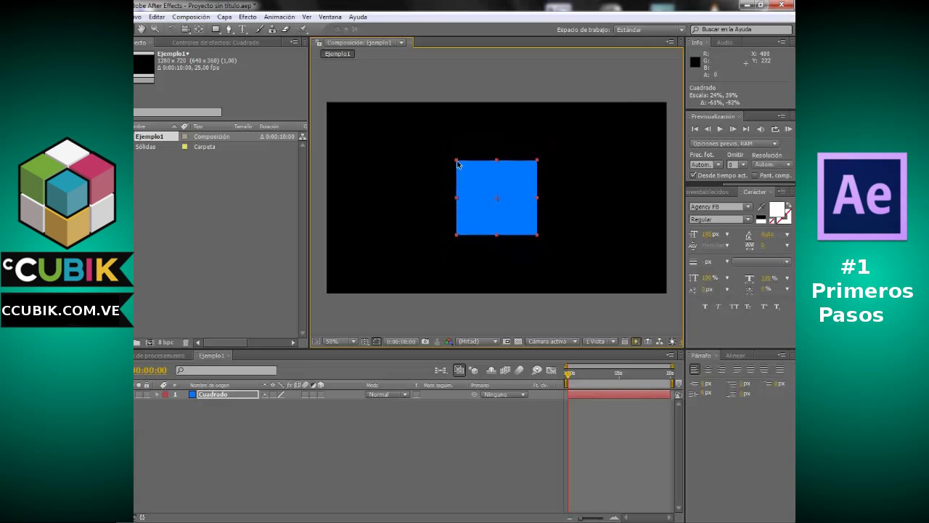
click(494, 82)
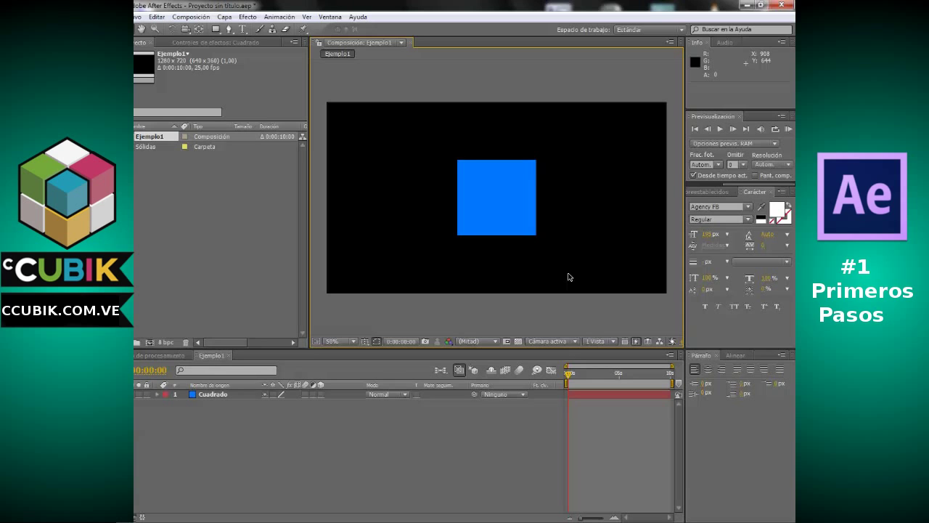
mouse_move(508, 197)
mouse_down()
mouse_move(400, 209)
mouse_move(393, 196)
mouse_move(396, 169)
mouse_move(641, 168)
mouse_move(627, 278)
mouse_move(455, 246)
mouse_move(349, 263)
mouse_up()
Step: Position the blue Cuadrado square in the upper-left area at 256,292
click(519, 251)
mouse_move(369, 220)
mouse_down()
mouse_move(396, 138)
mouse_move(375, 142)
mouse_up()
click(445, 197)
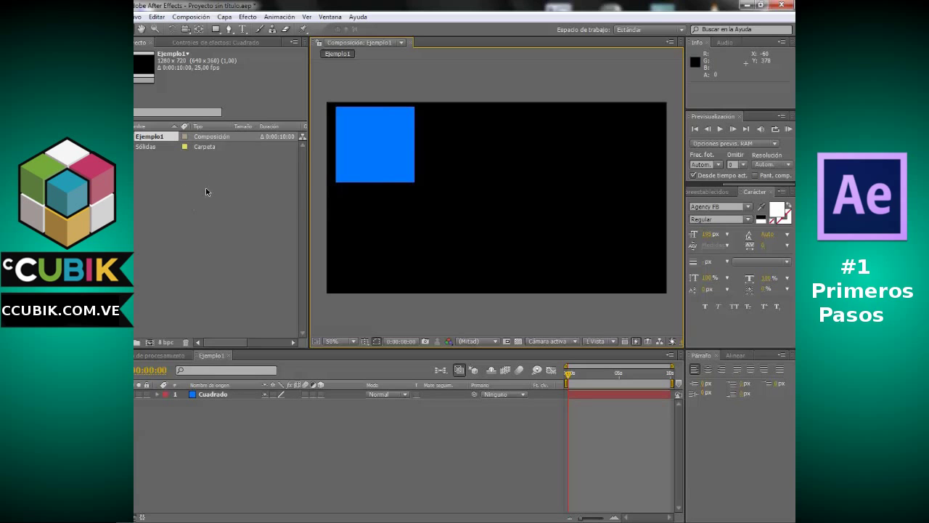
right_click(228, 178)
mouse_move(255, 221)
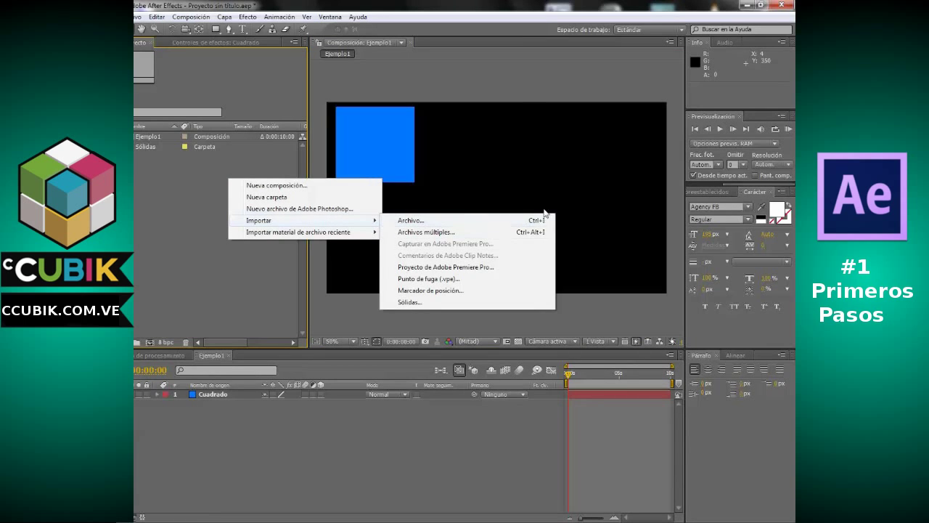
click(505, 157)
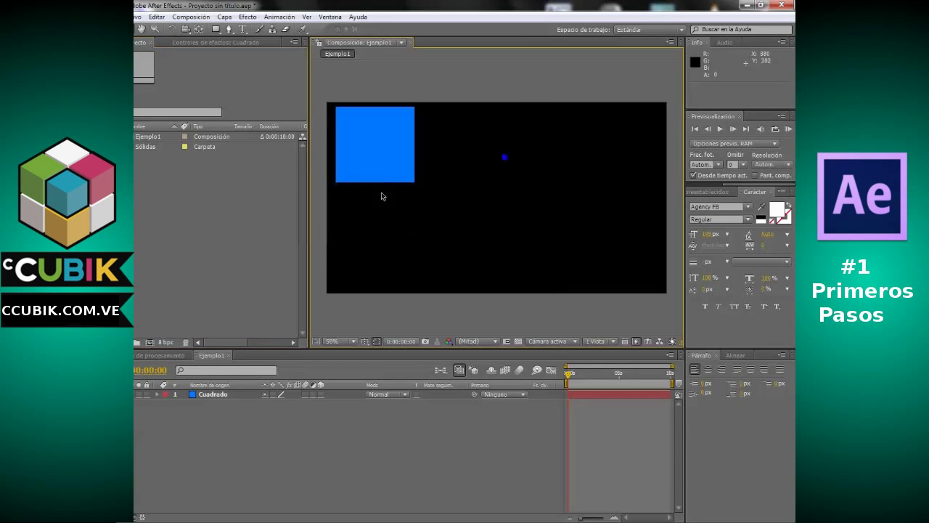
mouse_move(375, 142)
mouse_down()
mouse_move(385, 227)
mouse_move(373, 253)
mouse_move(381, 174)
mouse_up()
key(Return)
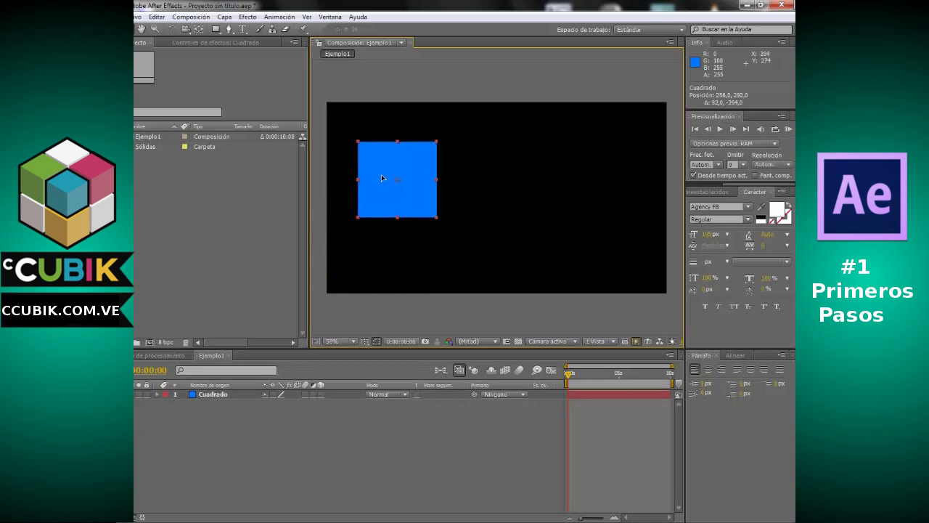
key(Return)
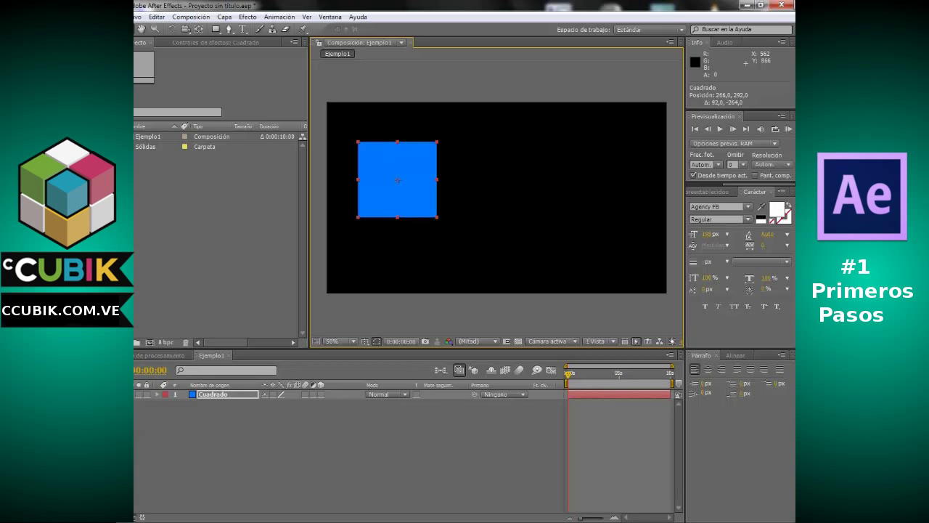
Step: Hide the blue square, show it again, and bring up the layer's label colour choices
click(138, 394)
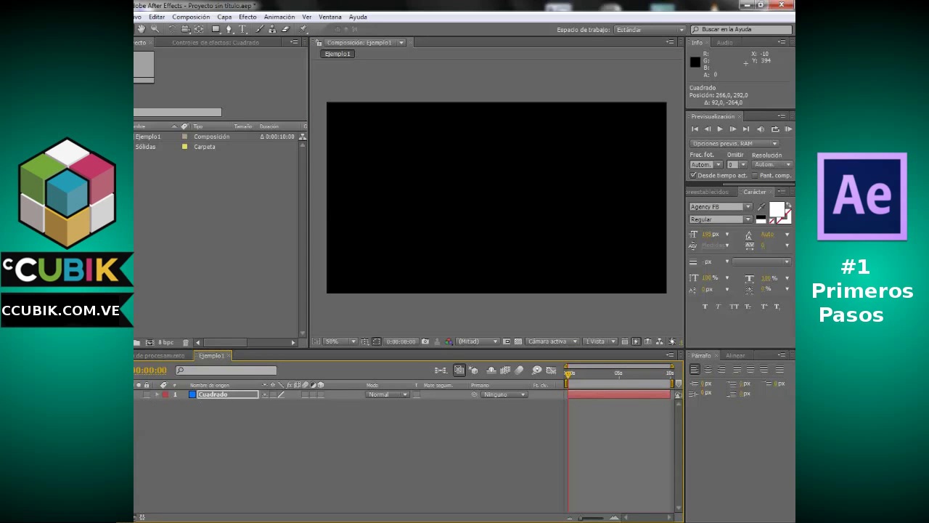
click(138, 394)
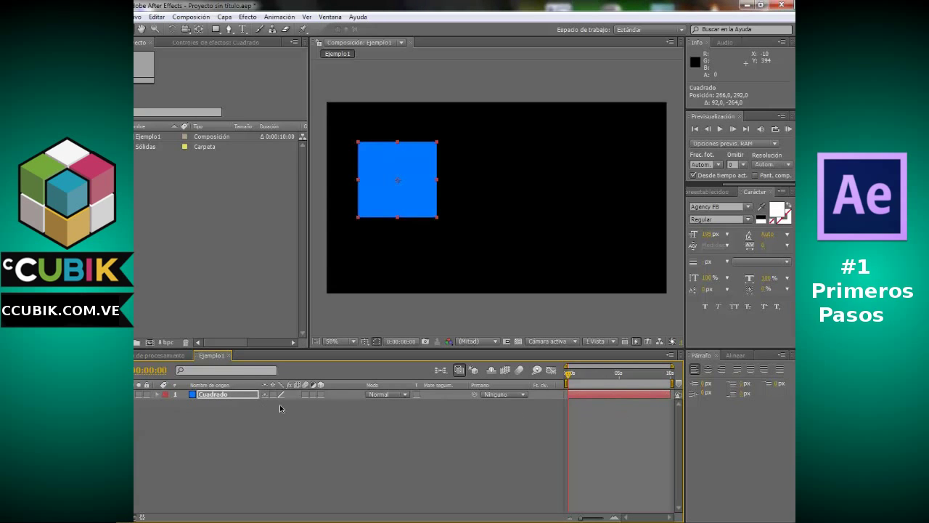
click(167, 397)
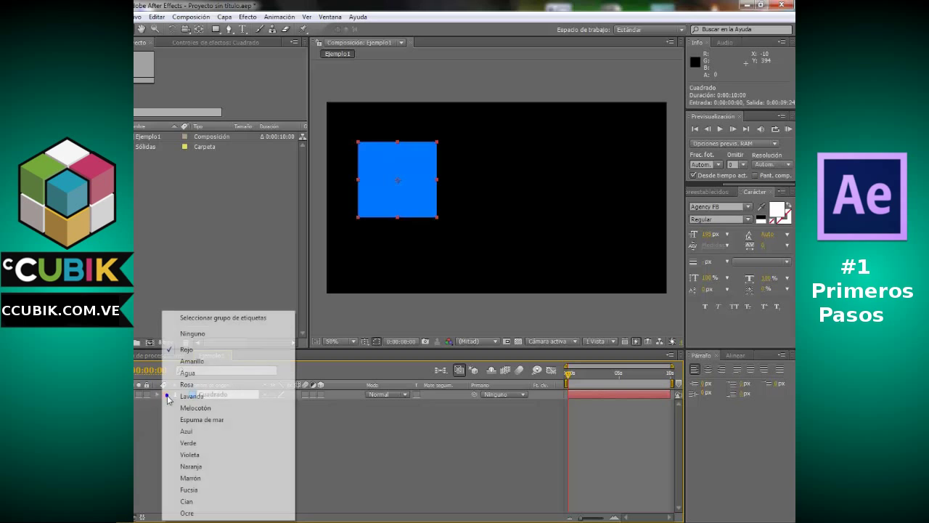
Step: Set the Cuadrado layer's label colour to Azul
click(215, 431)
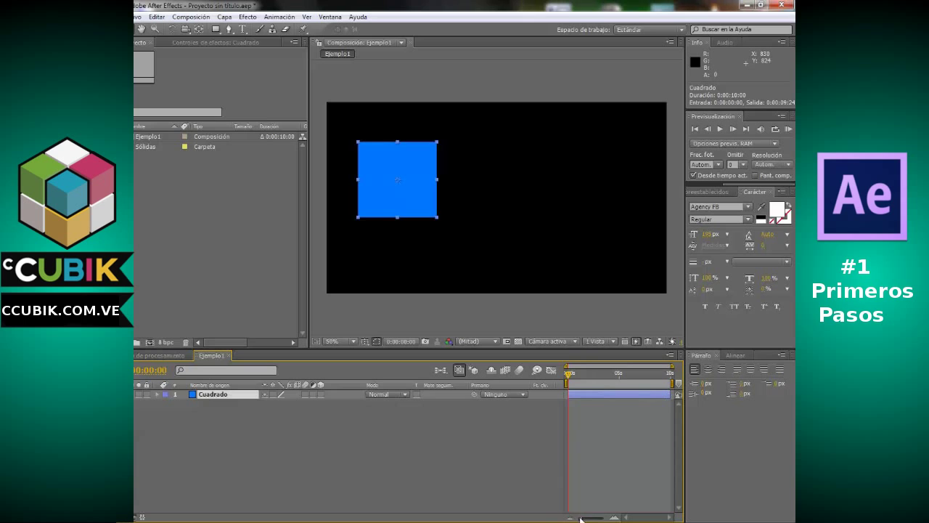
drag(584, 518, 597, 518)
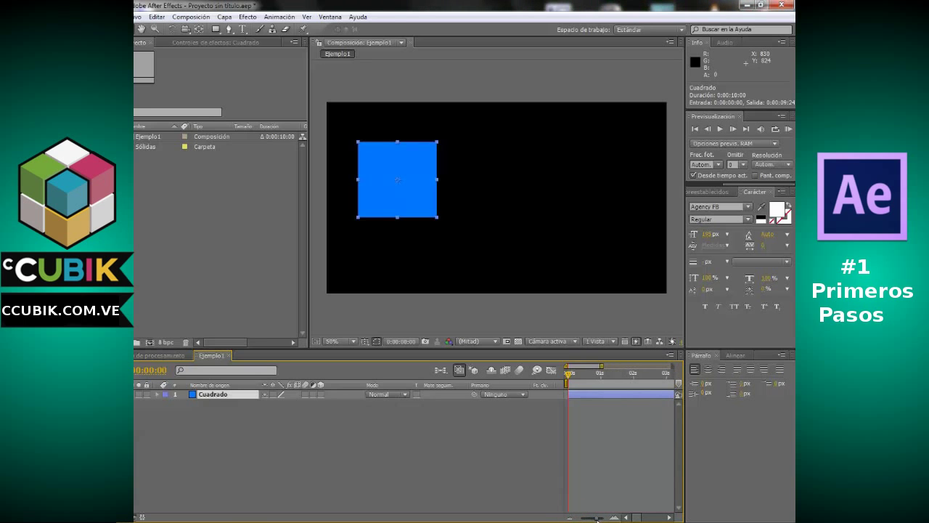
drag(609, 374, 629, 374)
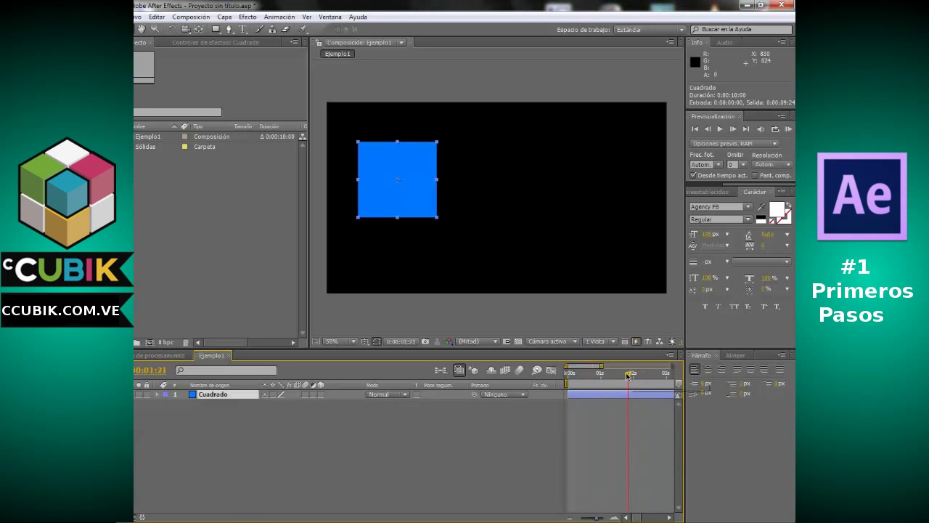
key(Home)
drag(639, 520, 660, 518)
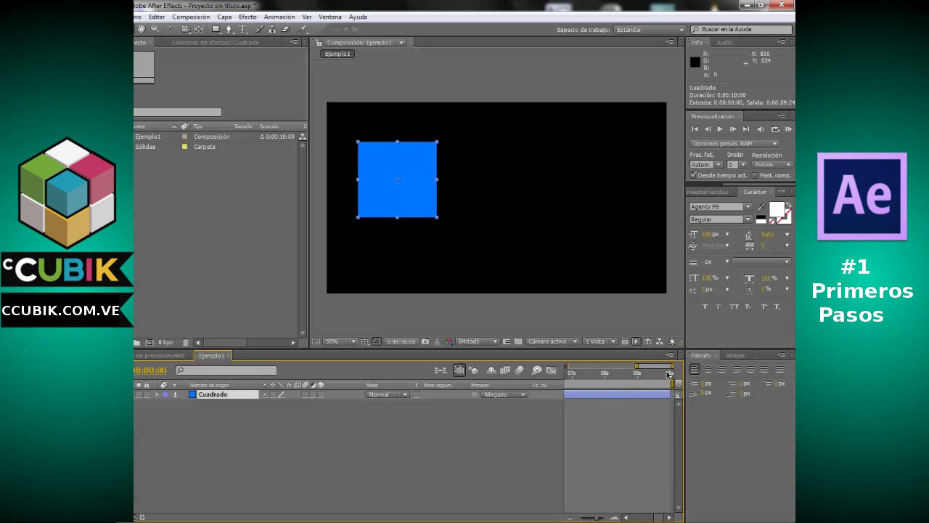
drag(666, 368, 595, 367)
drag(599, 518, 574, 520)
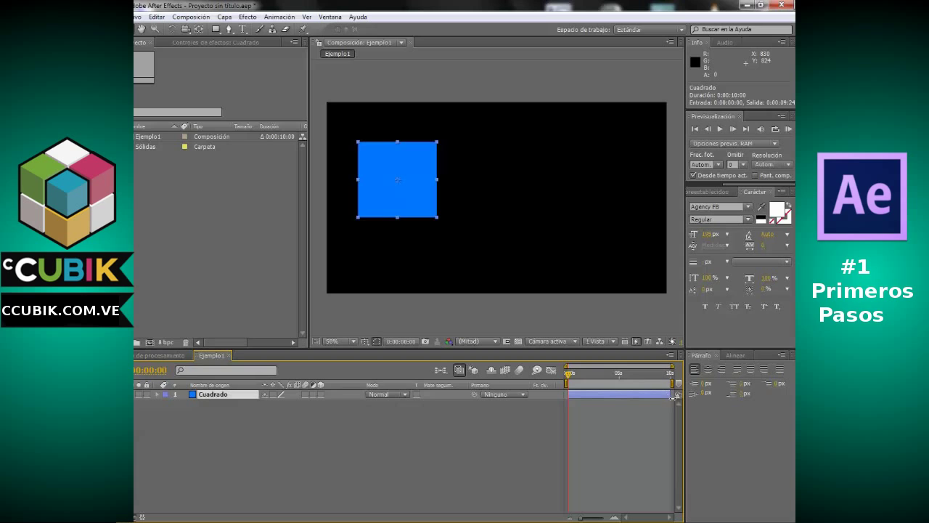
Step: Trim the Cuadrado layer to end at about 5 seconds and confirm the square disappears afterwards
click(618, 374)
drag(615, 373, 598, 374)
drag(600, 374, 616, 373)
drag(672, 394, 619, 395)
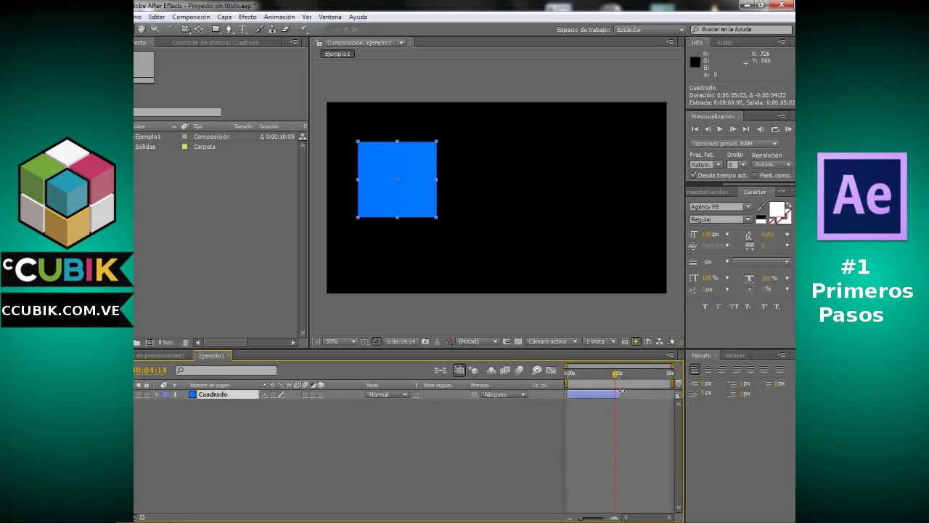
mouse_move(618, 378)
mouse_down()
mouse_move(594, 376)
mouse_move(614, 376)
mouse_up()
drag(612, 378, 625, 378)
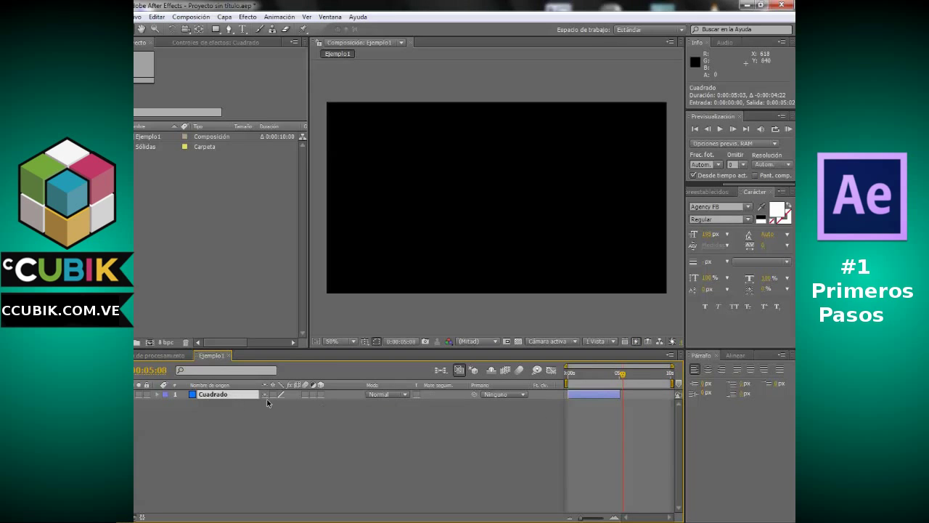
mouse_move(622, 377)
mouse_down()
mouse_move(658, 374)
mouse_move(594, 375)
mouse_up()
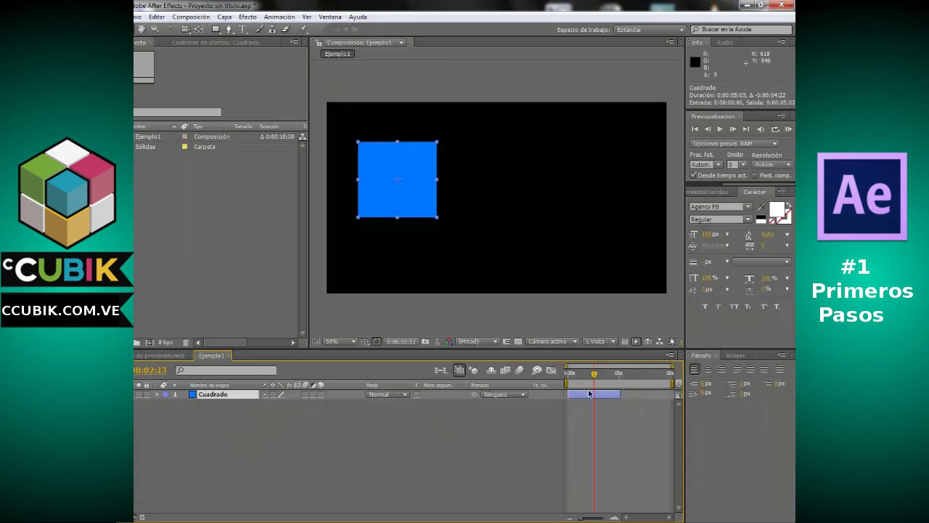
Step: Shift the layer to start later, extend its end to the right, and fine-tune its start point
drag(589, 397, 637, 399)
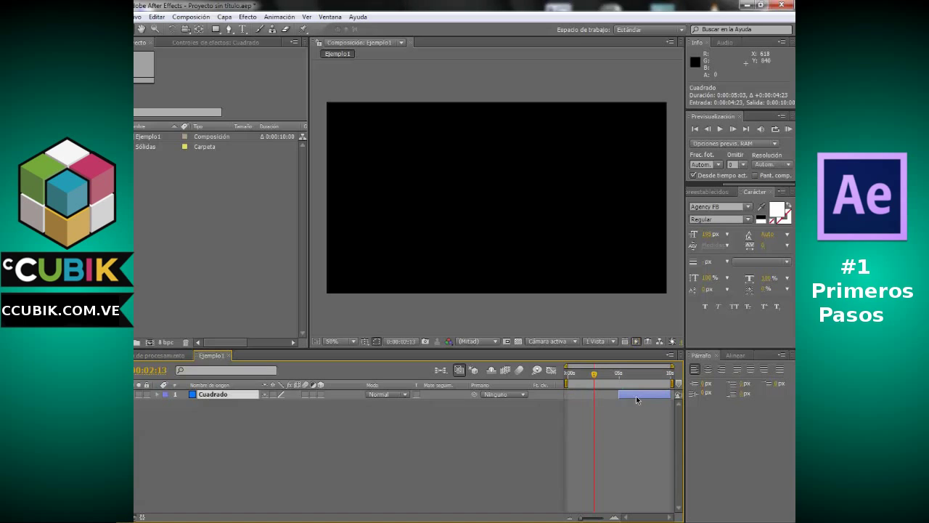
mouse_move(594, 375)
mouse_down()
mouse_move(672, 382)
mouse_move(603, 375)
mouse_move(617, 396)
mouse_move(644, 378)
mouse_move(594, 378)
mouse_move(597, 397)
mouse_move(574, 401)
mouse_move(601, 400)
mouse_move(625, 376)
mouse_move(593, 379)
mouse_move(641, 376)
mouse_up()
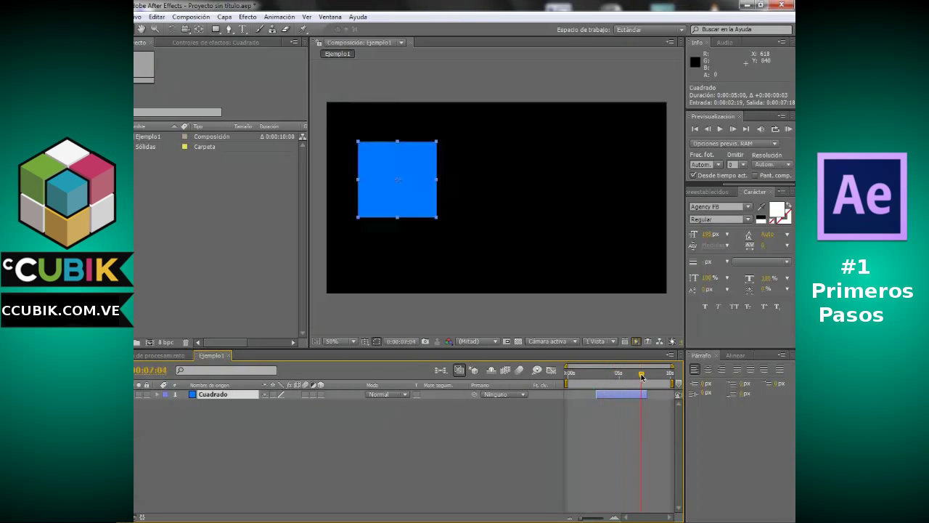
mouse_move(641, 376)
mouse_down()
mouse_move(594, 379)
mouse_move(619, 376)
mouse_up()
mouse_move(585, 376)
mouse_down()
mouse_move(568, 376)
mouse_move(570, 394)
mouse_up()
drag(645, 396, 670, 403)
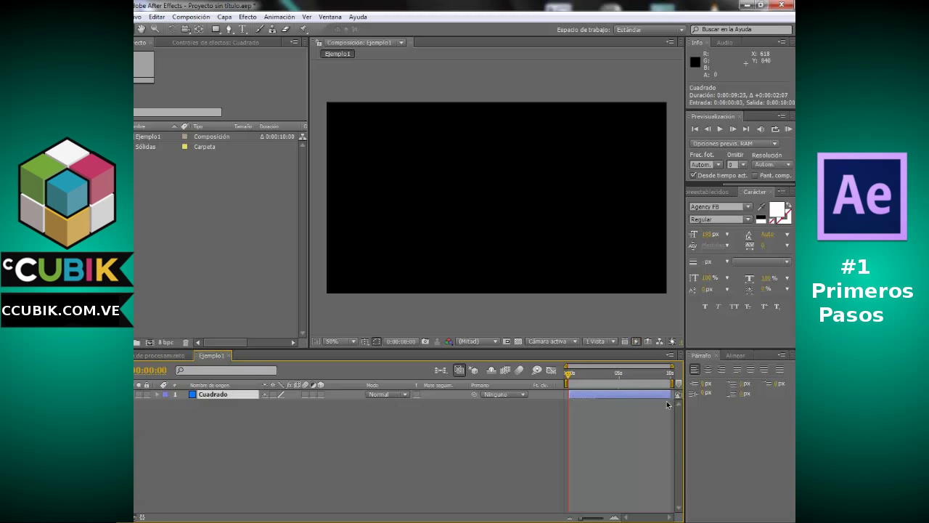
click(598, 376)
drag(572, 397, 567, 373)
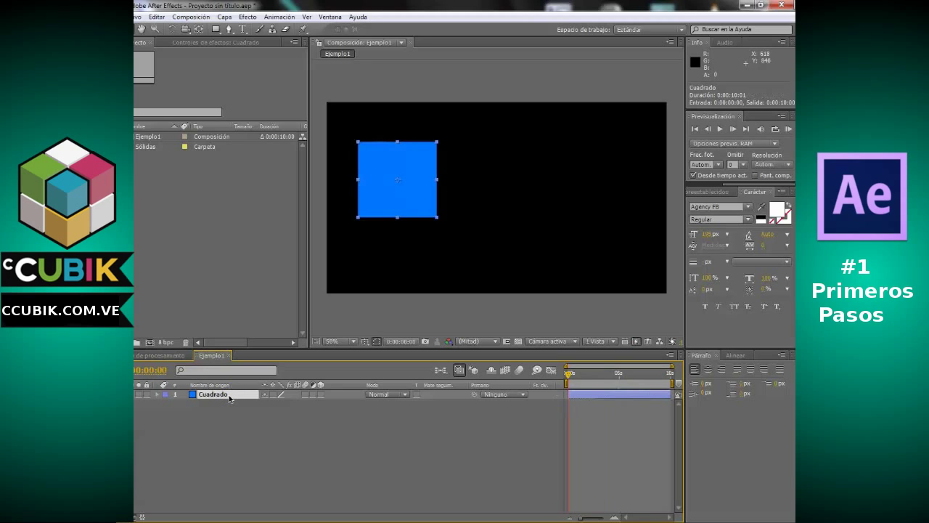
Step: Reveal Cuadrado's Opacidad with T, test a few values, and set it to 0% at the start
key(t)
drag(587, 374, 600, 377)
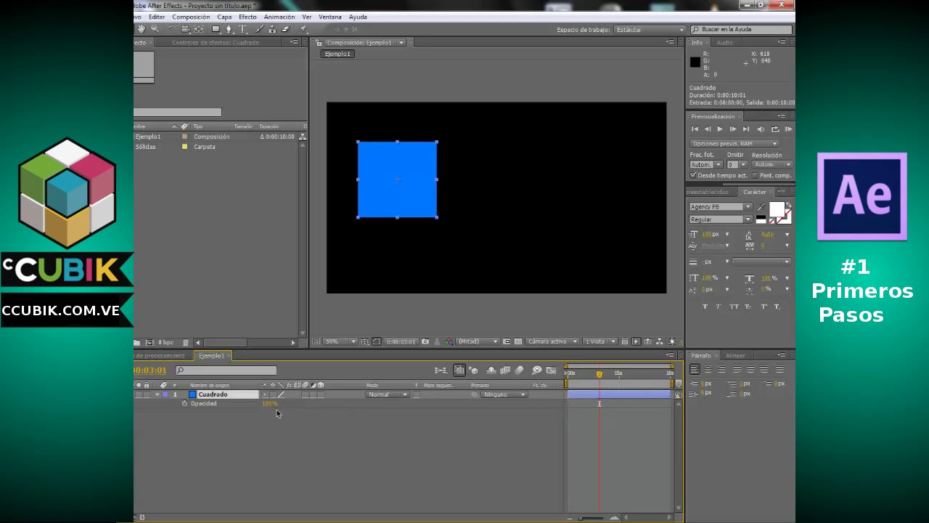
click(270, 404)
mouse_move(270, 405)
mouse_down()
mouse_move(212, 417)
mouse_move(269, 420)
mouse_move(273, 434)
mouse_move(360, 425)
mouse_up()
drag(599, 374, 596, 374)
drag(265, 403, 204, 418)
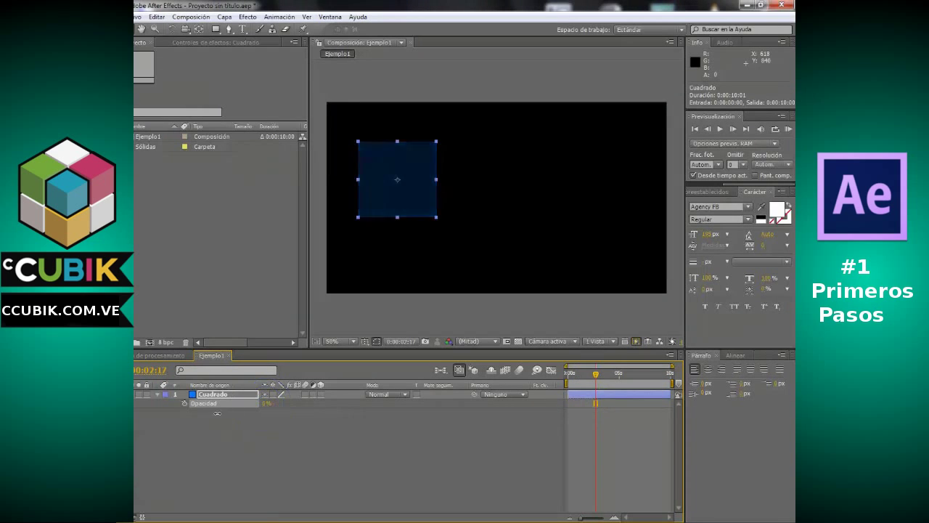
drag(596, 373, 557, 386)
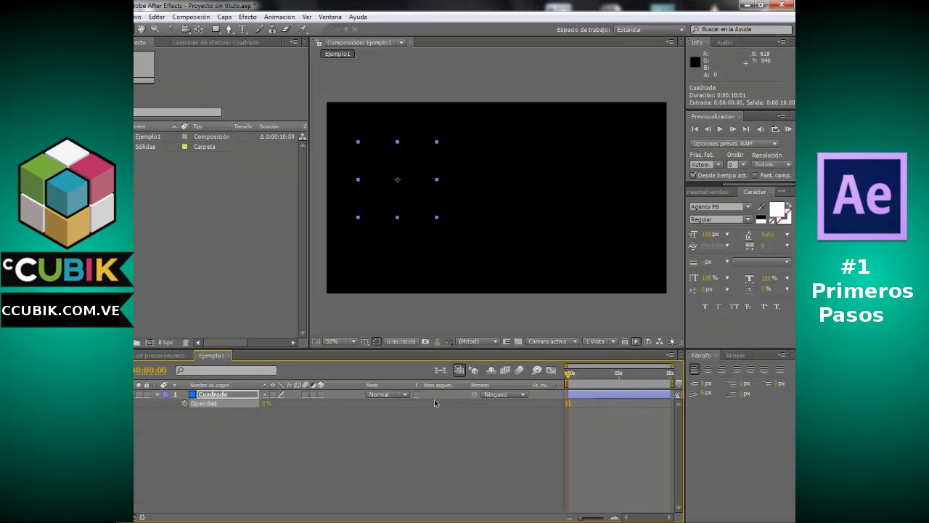
drag(265, 404, 439, 416)
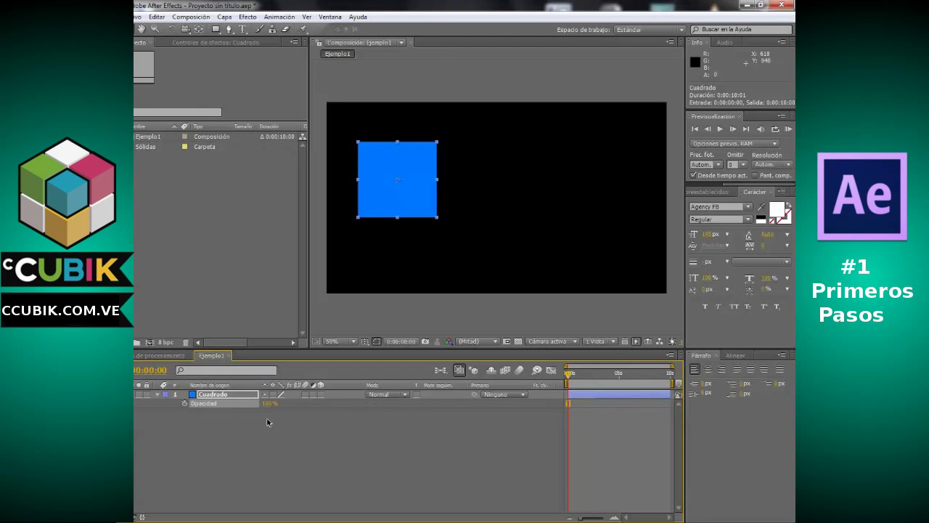
drag(272, 409, 191, 415)
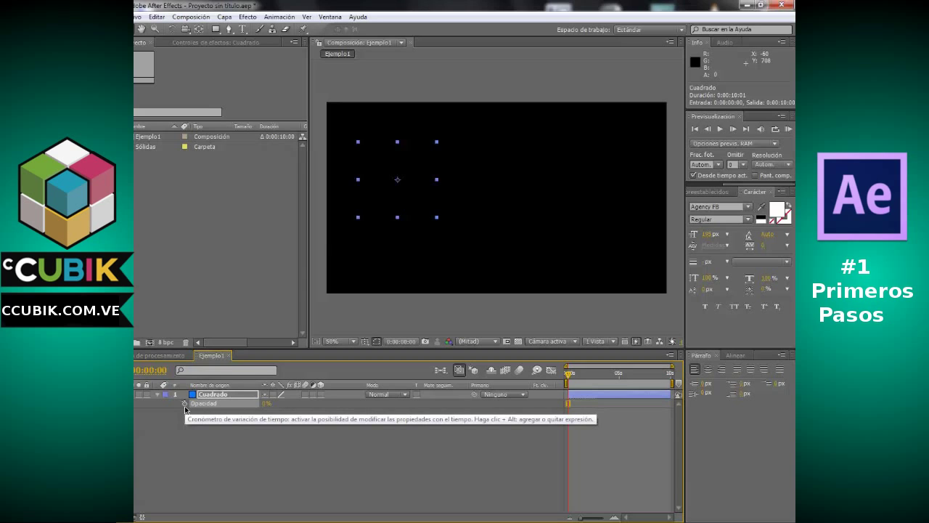
Step: Keyframe Opacidad at 0% at 0:00:00:00 and 100% at 0:00:01:15
click(184, 404)
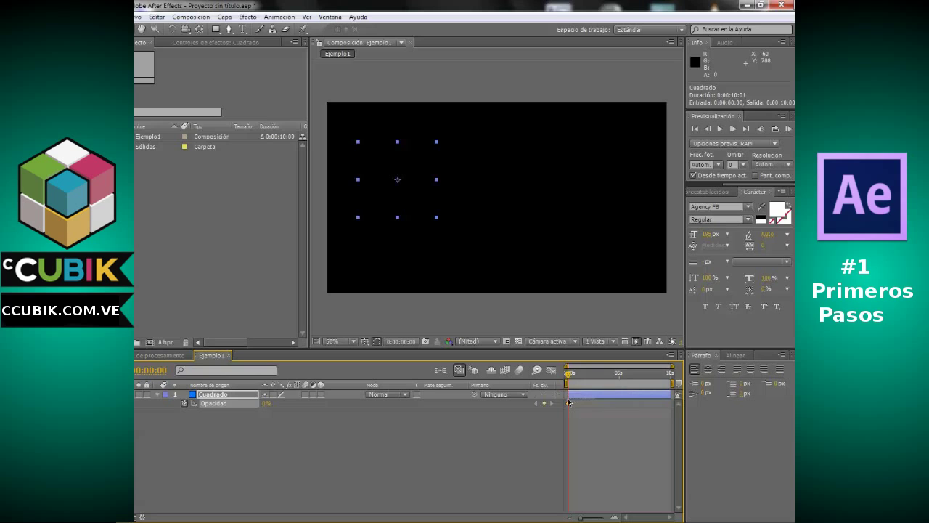
mouse_move(569, 404)
drag(569, 374, 586, 374)
click(568, 373)
click(577, 376)
drag(579, 377, 585, 376)
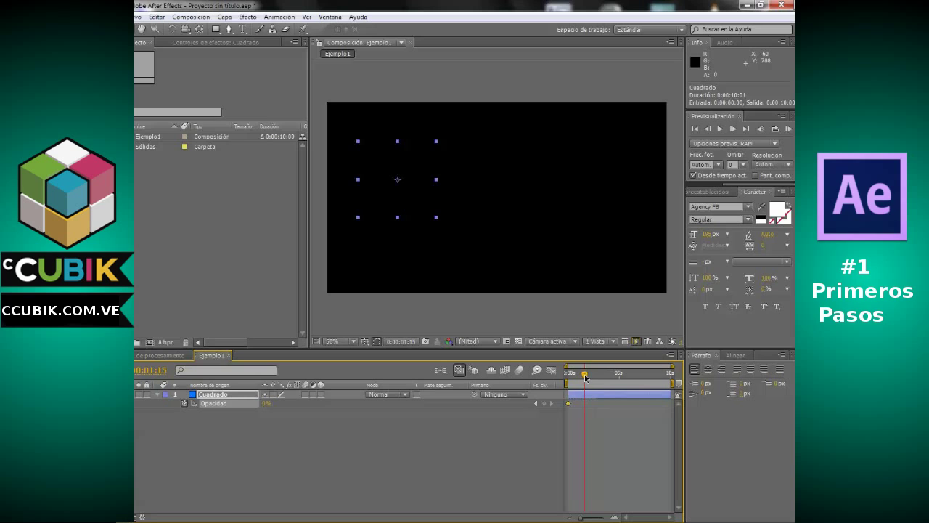
click(268, 408)
text(100)
key(Return)
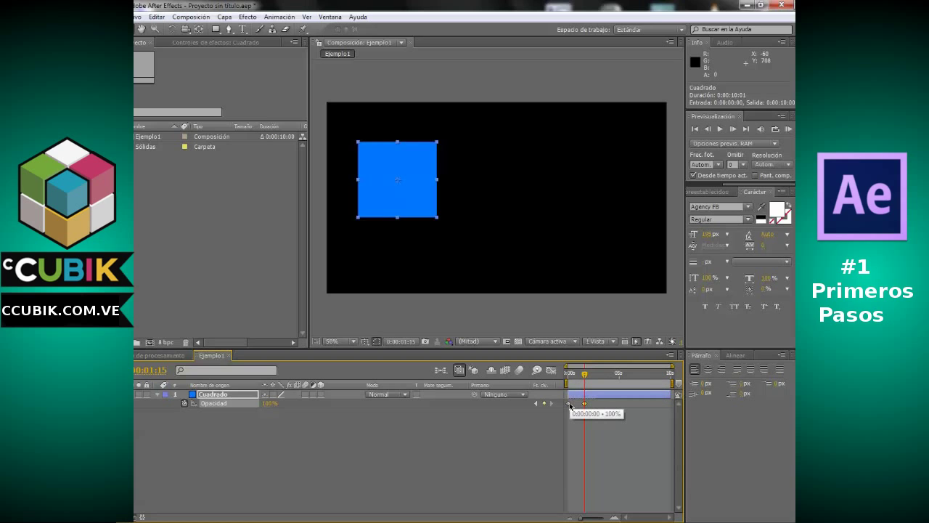
Step: Inspect the two new Opacidad keyframes
click(570, 404)
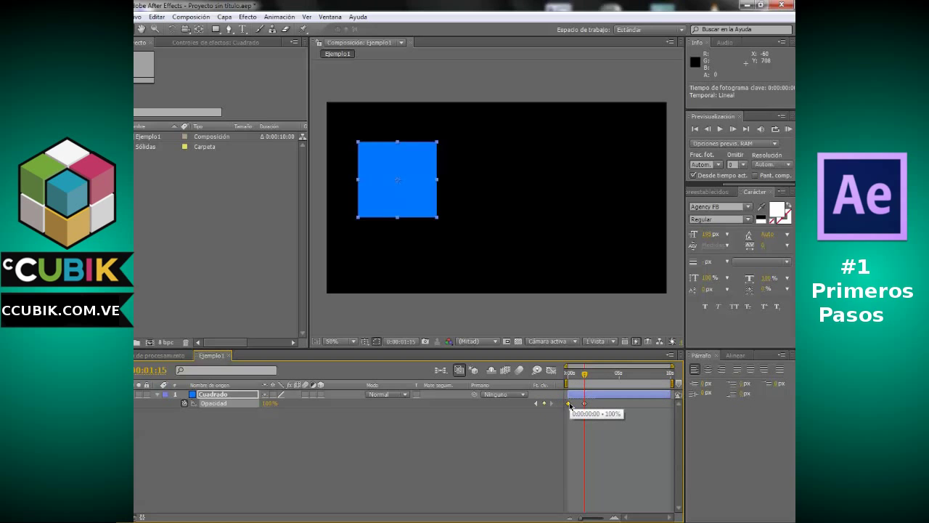
mouse_move(584, 405)
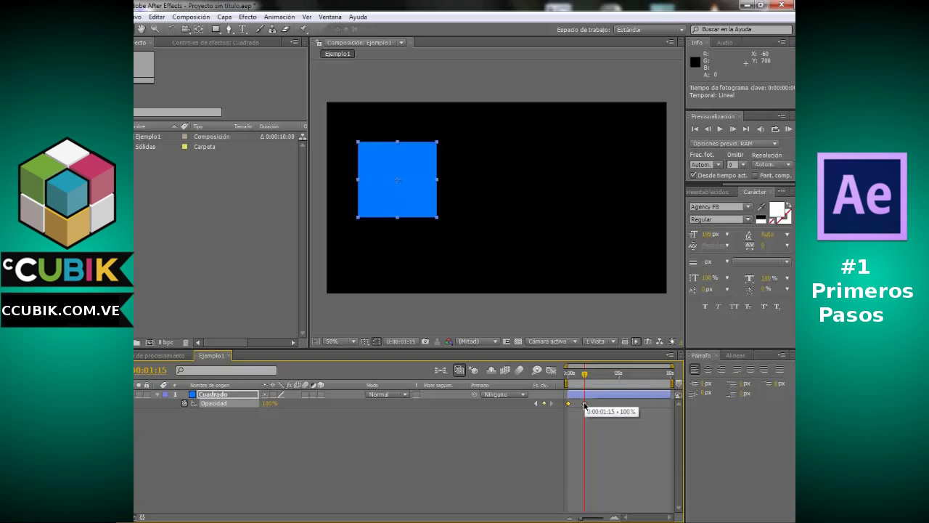
click(585, 404)
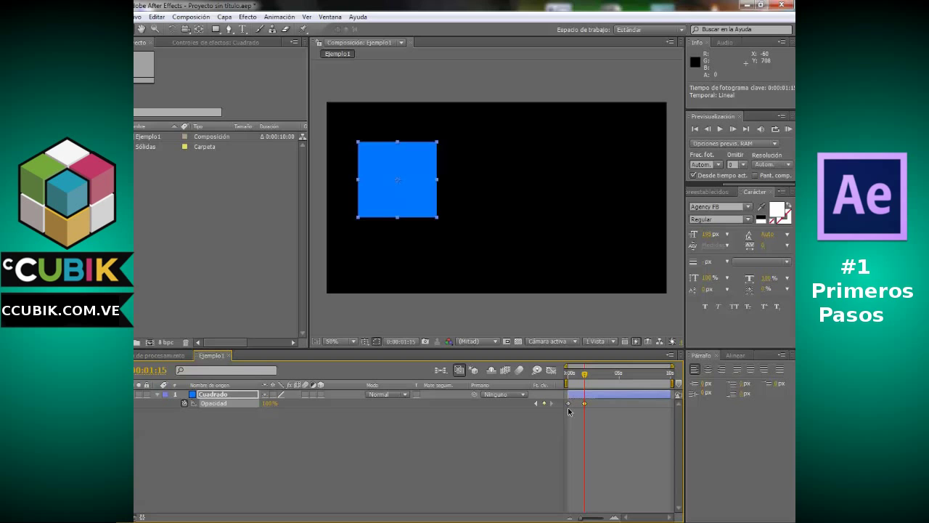
click(569, 403)
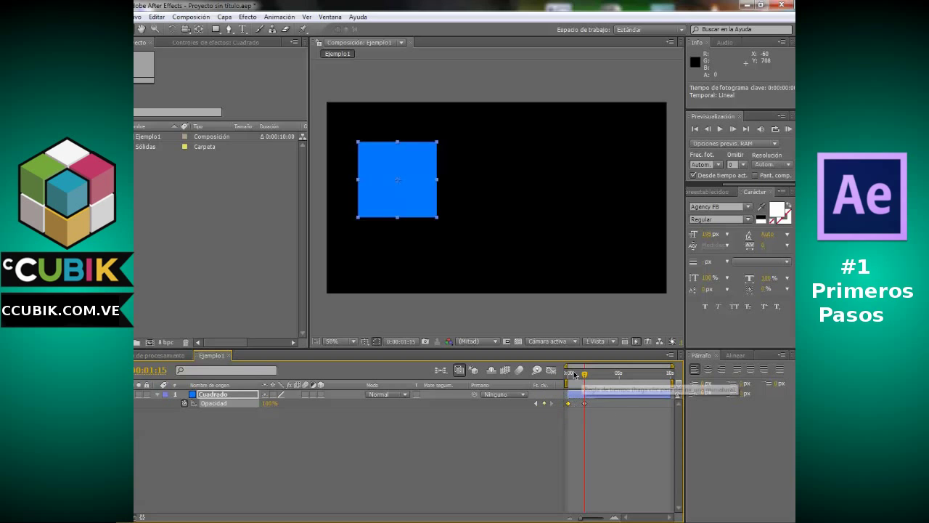
mouse_move(572, 375)
mouse_down()
mouse_move(585, 376)
mouse_move(568, 374)
mouse_up()
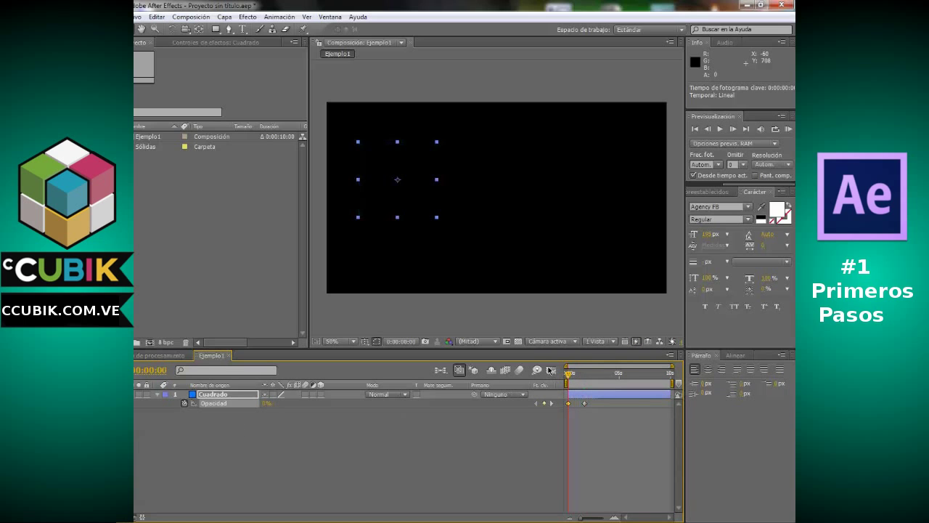
mouse_move(569, 375)
mouse_down()
mouse_move(585, 373)
mouse_move(566, 373)
mouse_up()
click(789, 132)
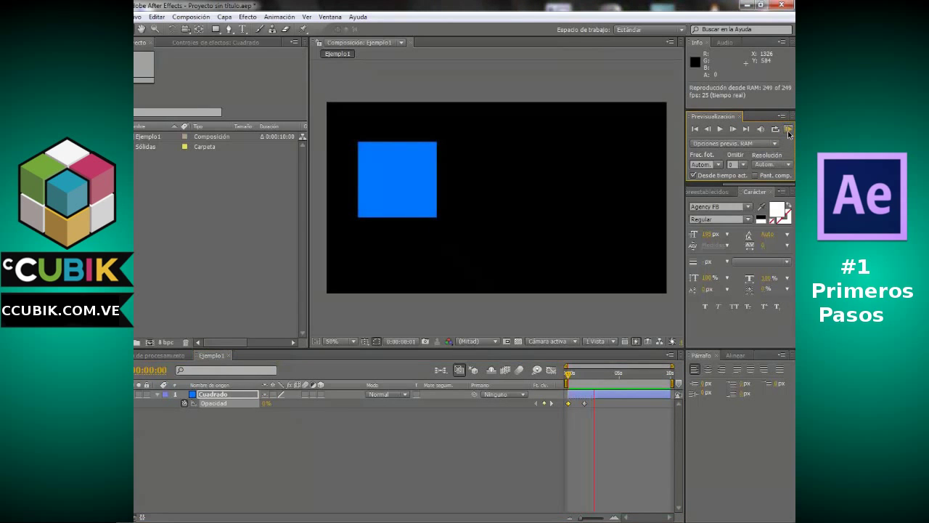
click(789, 131)
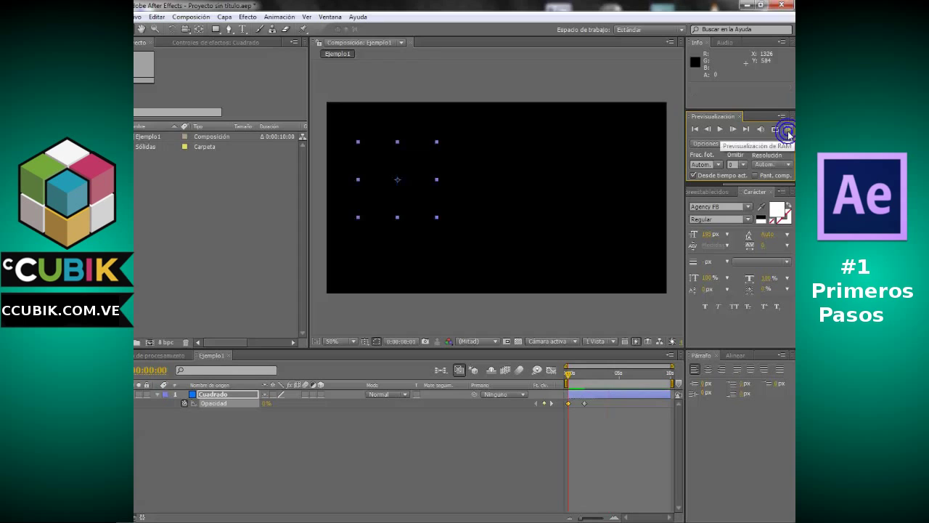
click(789, 129)
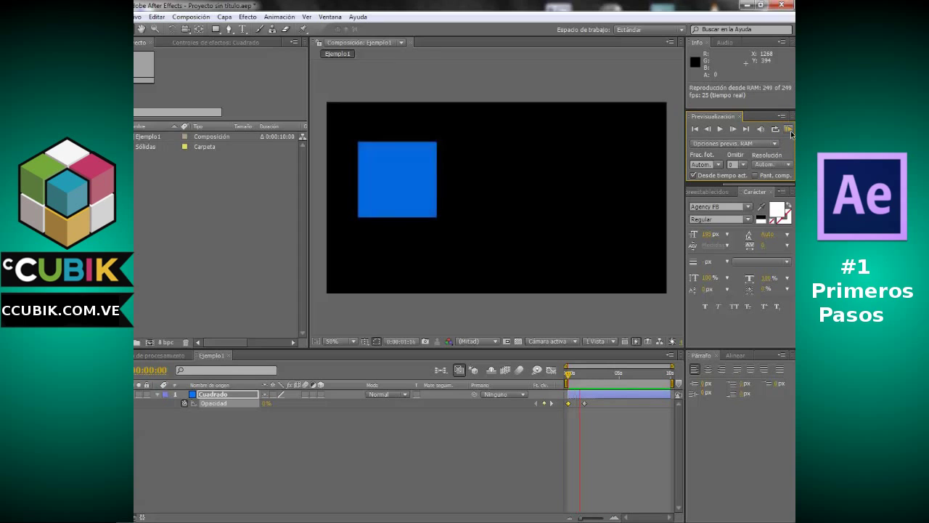
click(791, 131)
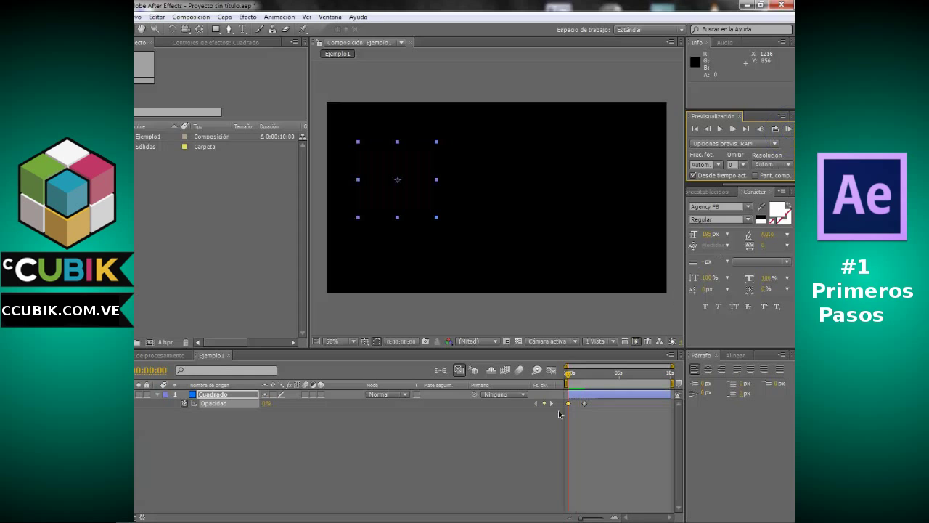
click(585, 374)
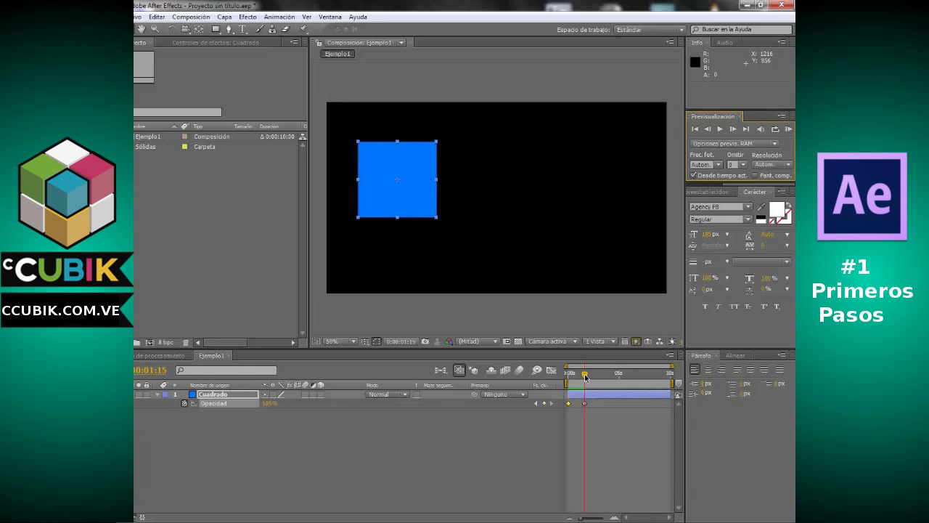
Step: Drag the 100% Opacidad keyframe later, to about 3 seconds
mouse_move(585, 405)
drag(586, 406, 600, 404)
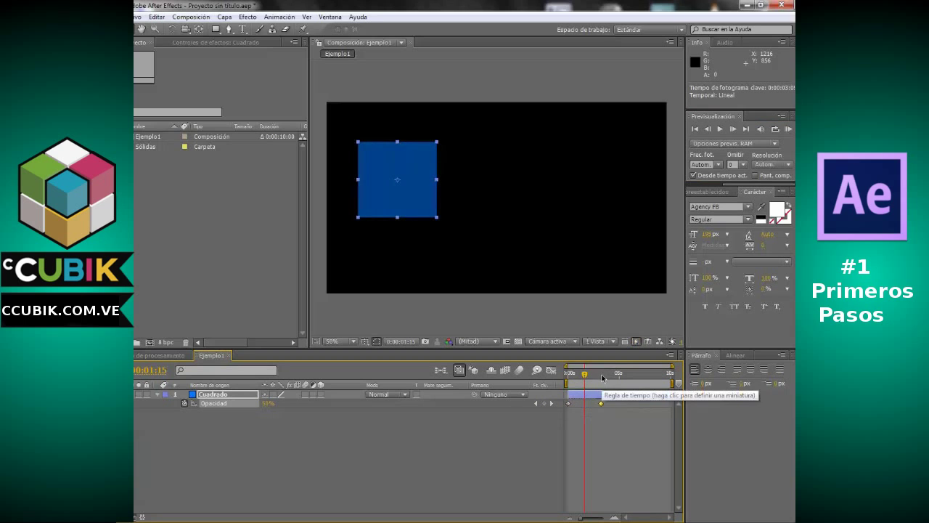
click(601, 374)
drag(601, 375, 599, 405)
Step: RAM-preview the slower fade-in from the composition start
key(Home)
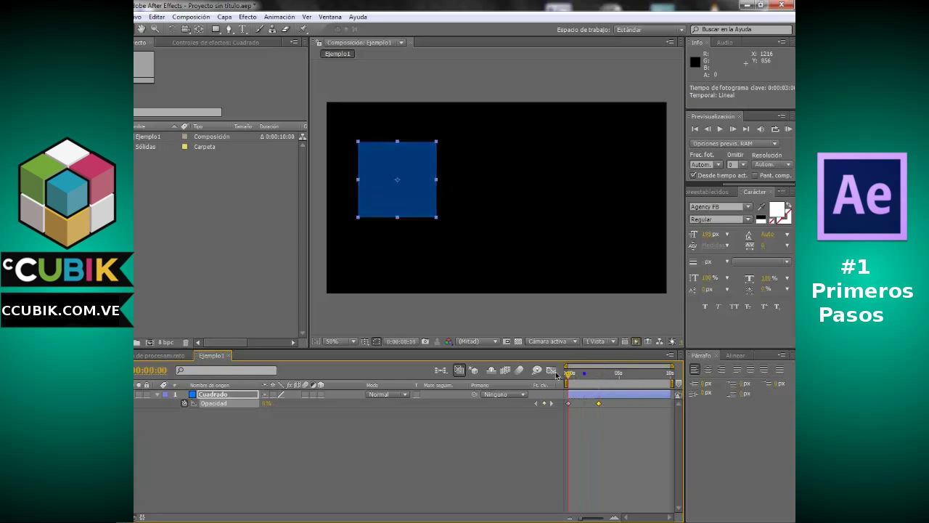
click(790, 129)
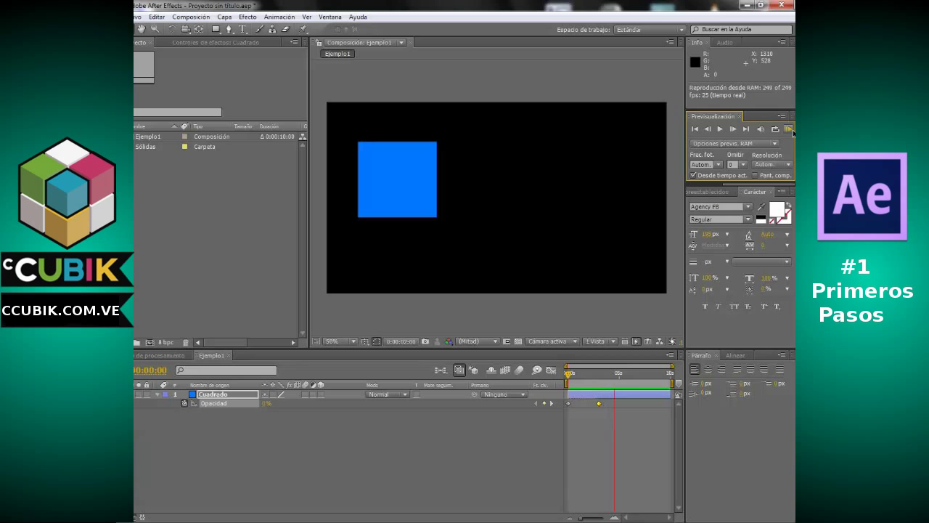
click(793, 131)
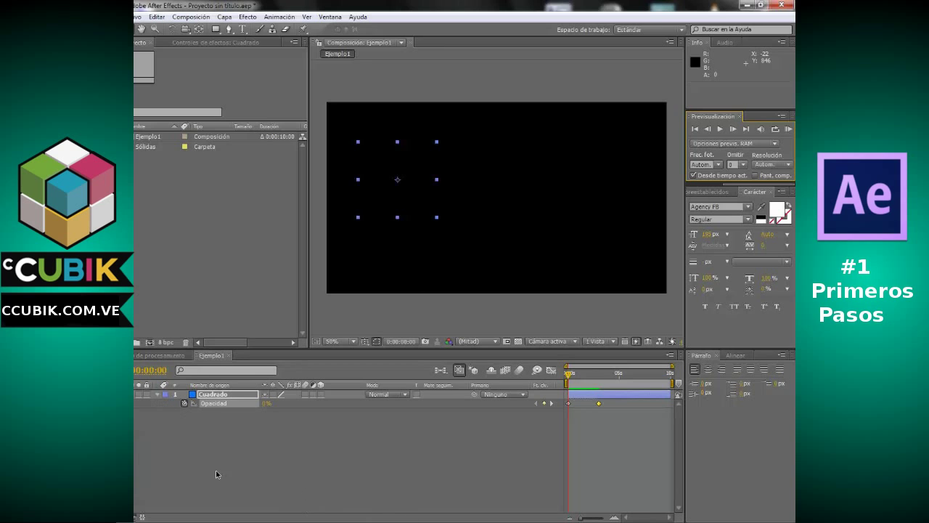
Step: Expand the Cuadrado layer to show its full Transform group
click(158, 395)
click(157, 395)
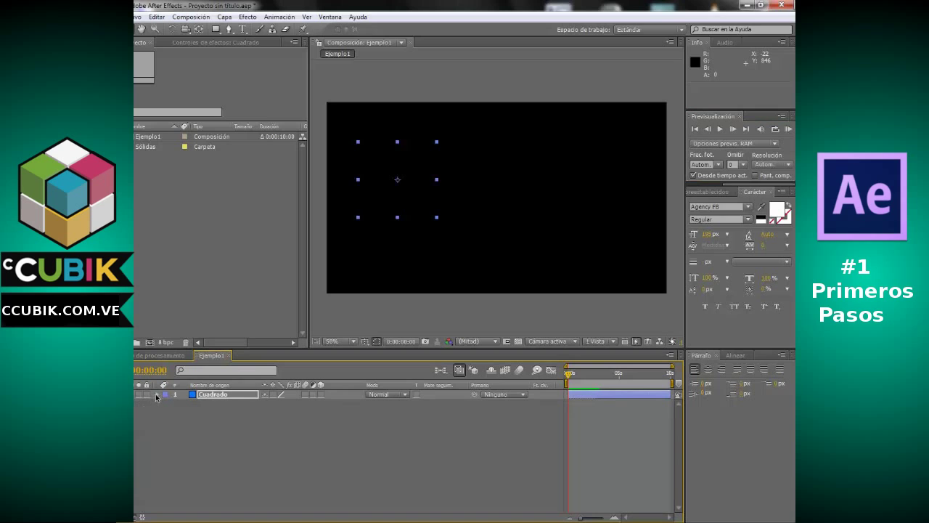
click(156, 394)
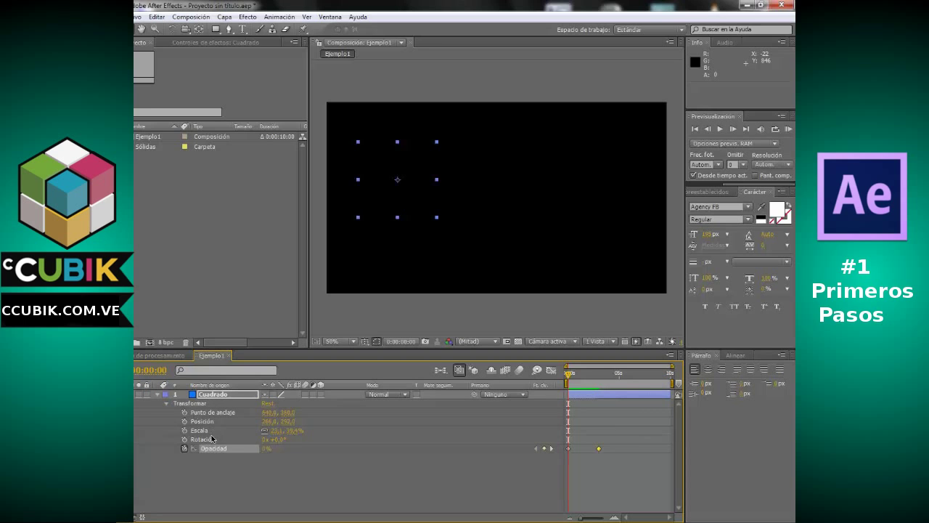
Step: Try out Posición and Escala, undo the position change, and return to the start
drag(583, 374, 619, 376)
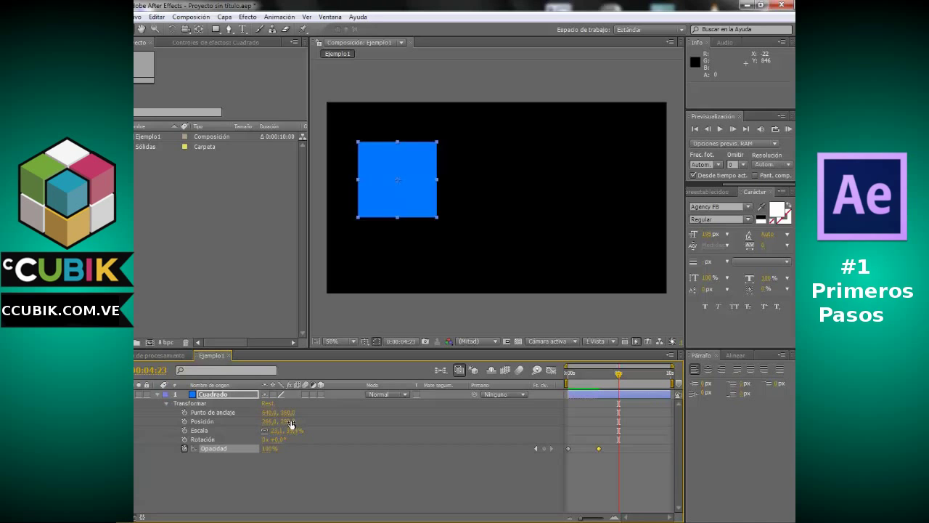
mouse_move(291, 423)
mouse_down()
mouse_move(294, 414)
mouse_move(279, 421)
mouse_move(350, 419)
mouse_up()
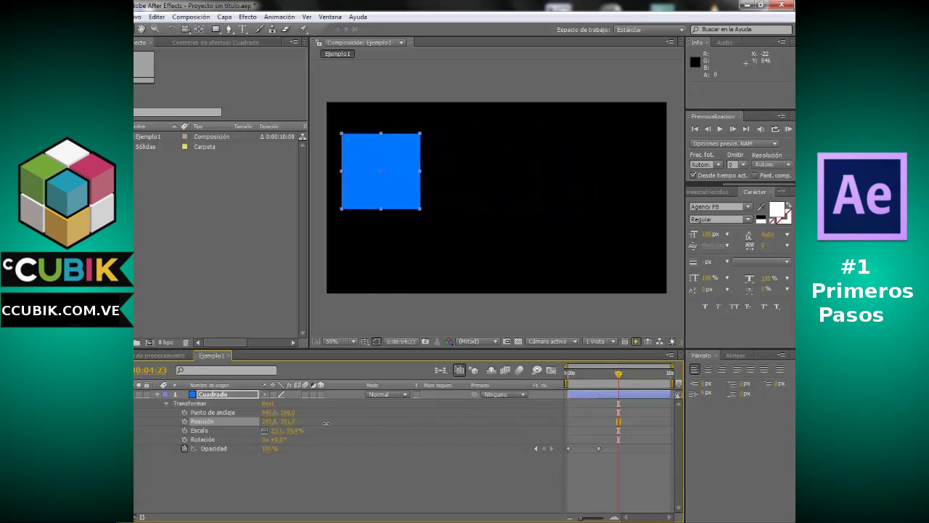
key(ctrl+z)
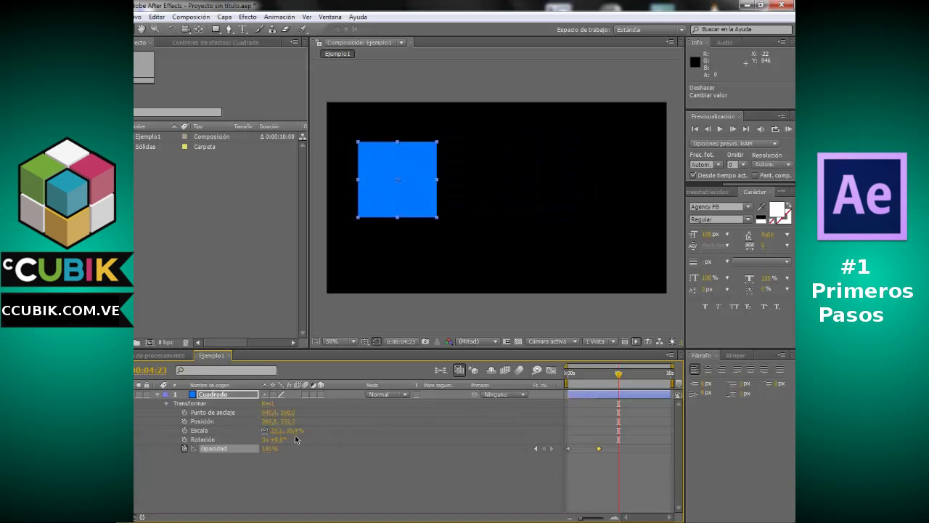
mouse_move(296, 434)
mouse_down()
mouse_move(288, 430)
mouse_move(353, 441)
mouse_move(315, 445)
mouse_up()
drag(592, 374, 564, 379)
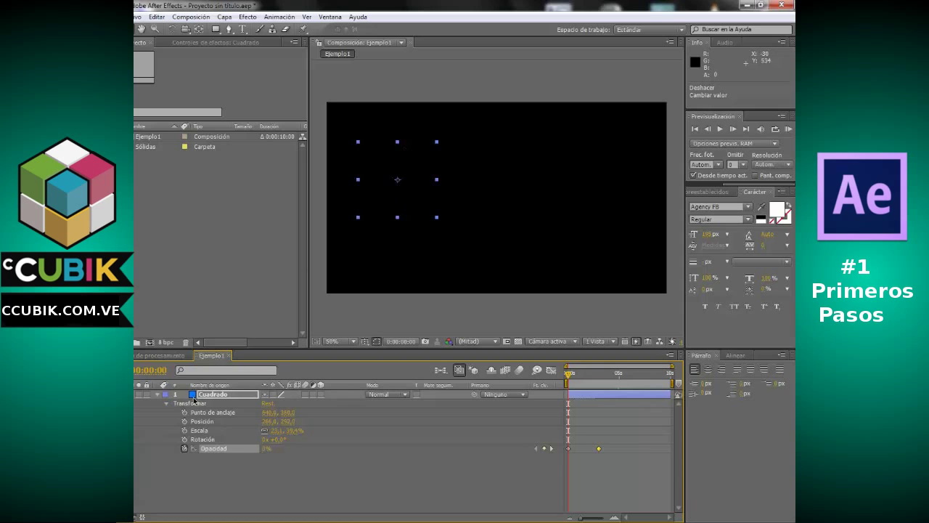
Step: Keyframe Rotación from zero at the start to 2 full turns at 0:00:07:00, then RAM-preview
click(185, 440)
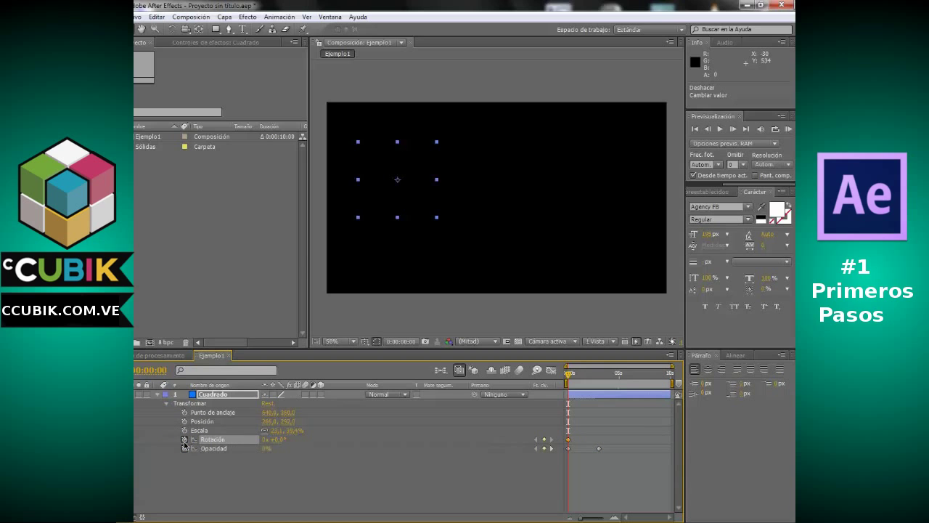
click(269, 443)
click(305, 487)
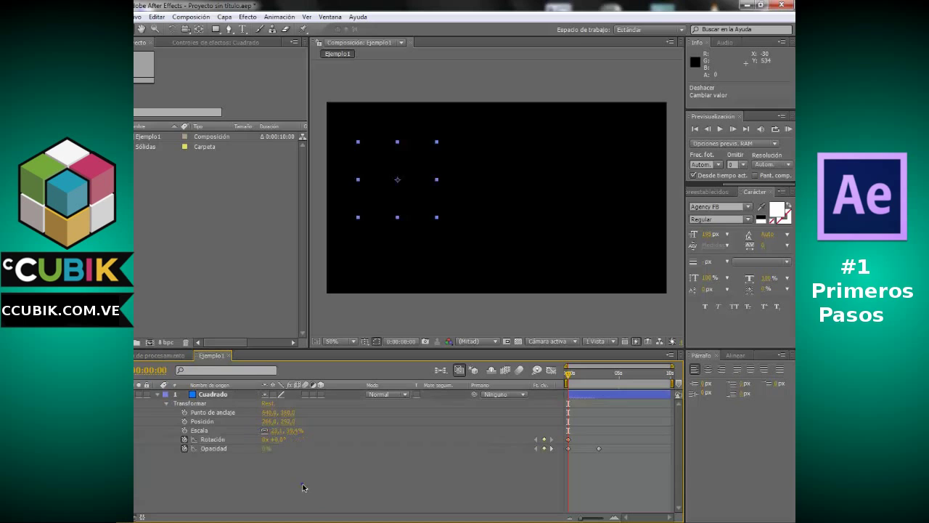
drag(579, 375, 640, 379)
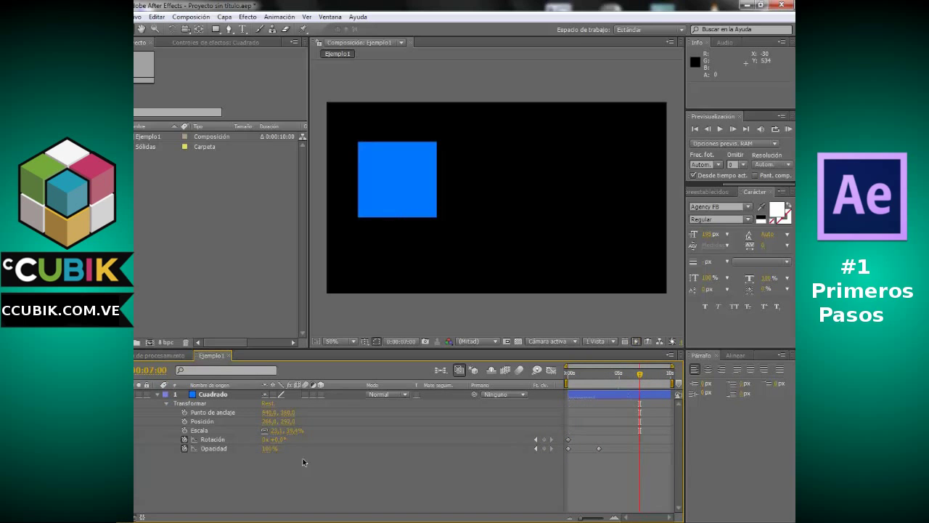
click(267, 442)
text(2)
key(Return)
mouse_move(615, 378)
mouse_down()
mouse_move(602, 379)
mouse_move(629, 372)
mouse_move(579, 377)
mouse_move(596, 387)
mouse_move(567, 377)
mouse_up()
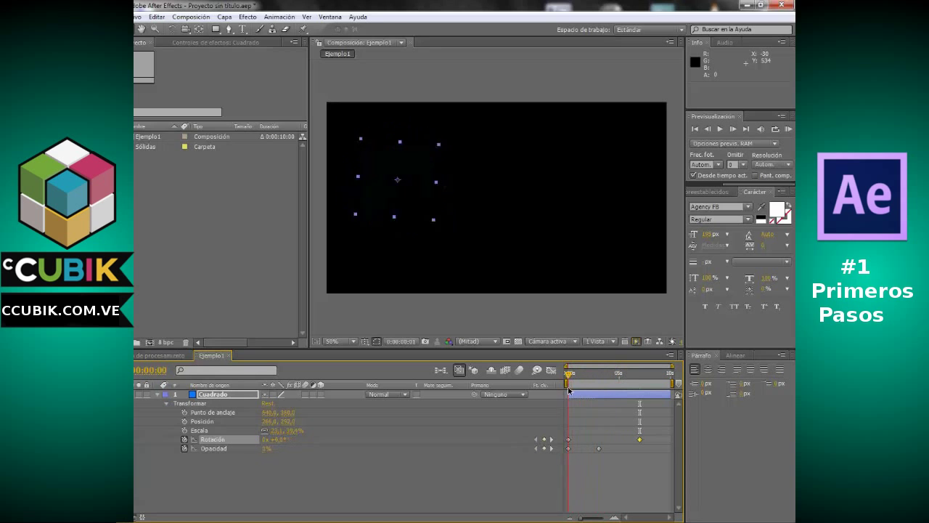
click(789, 133)
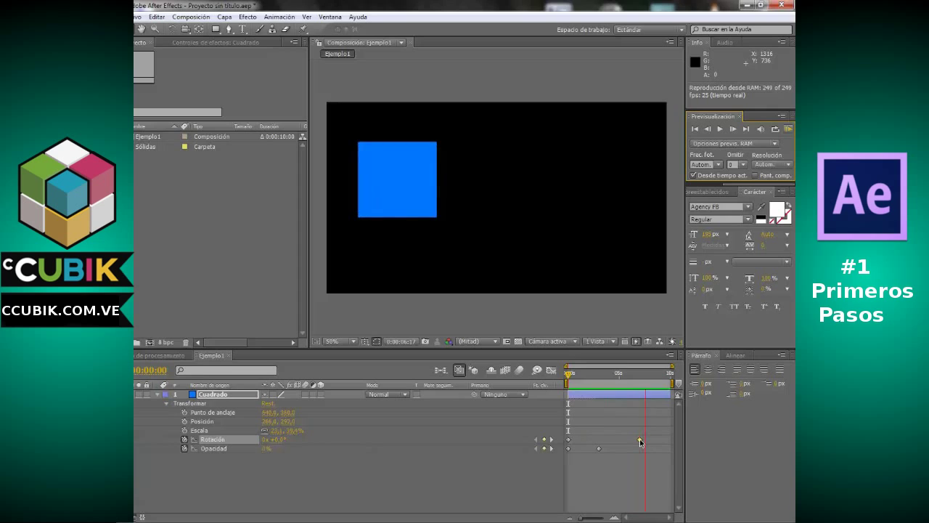
Step: Move the two-turn Rotación keyframe earlier, to about 0:00:03:09, and preview the faster spin
click(641, 439)
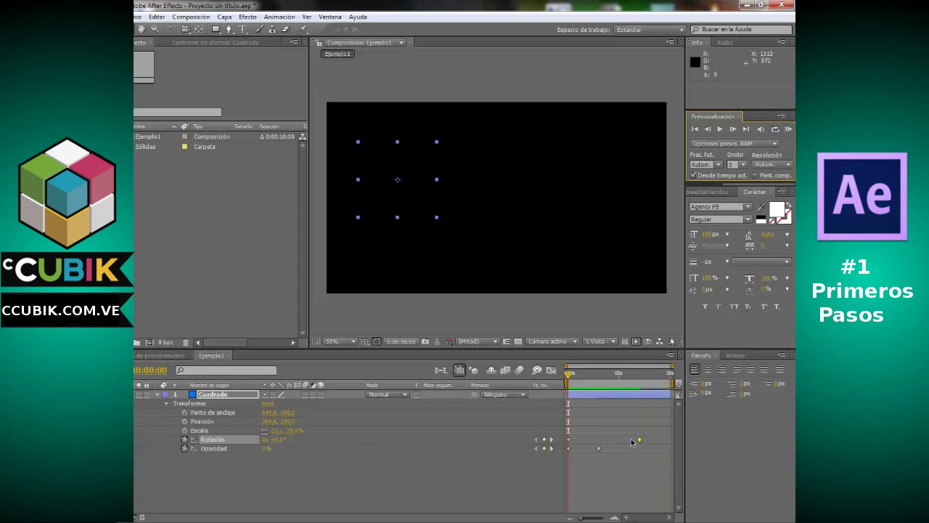
drag(641, 442, 601, 444)
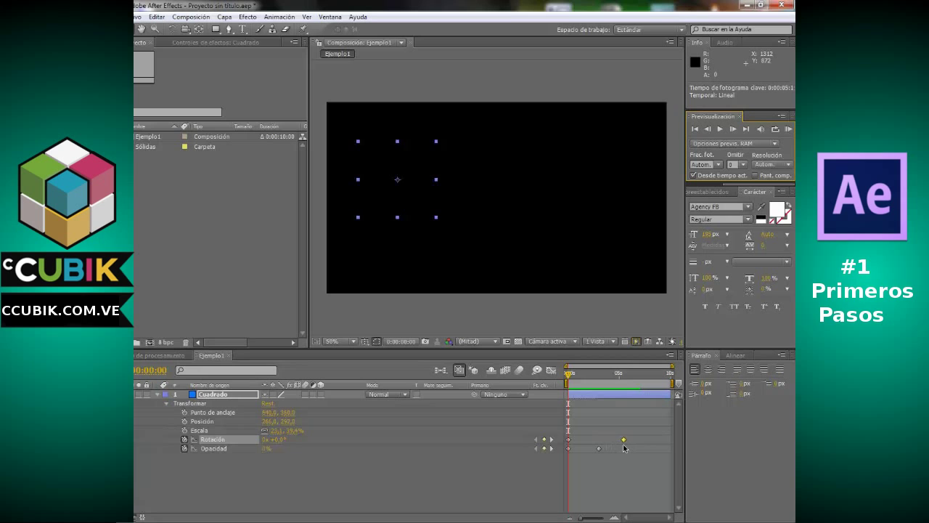
click(788, 129)
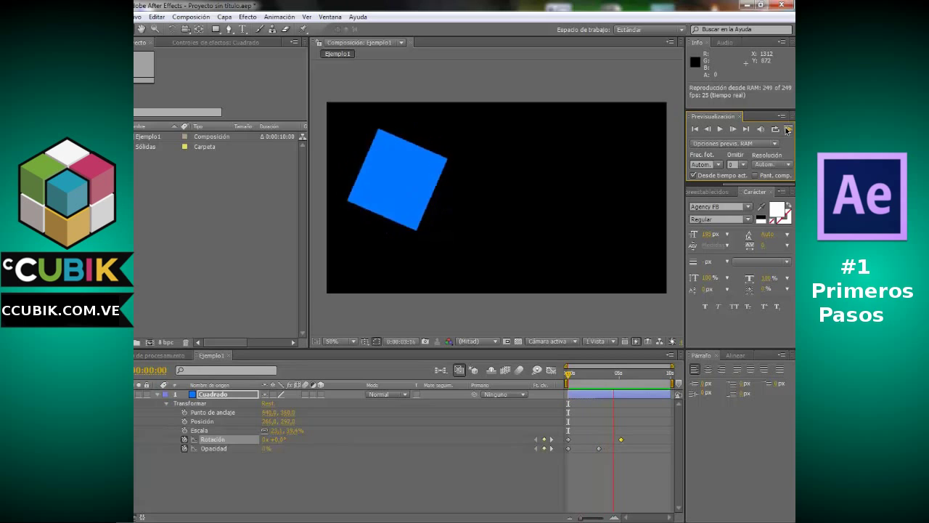
click(788, 130)
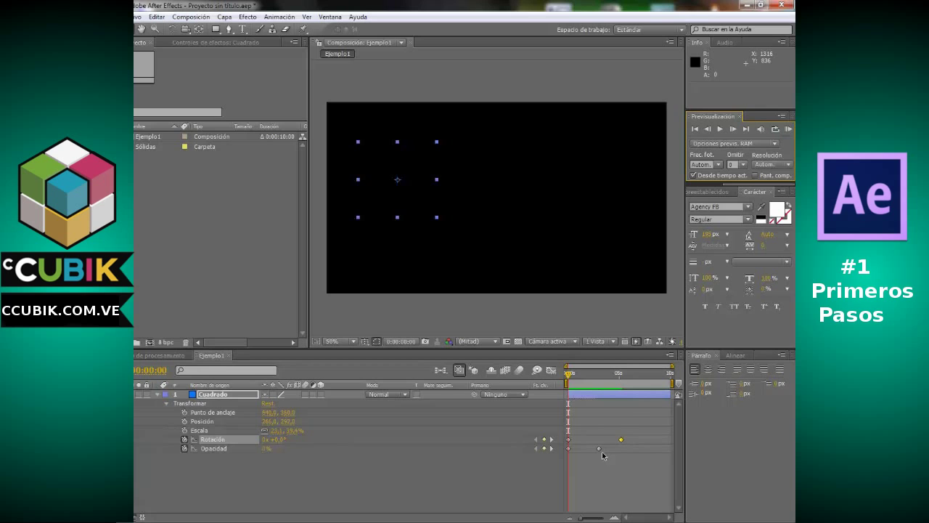
Step: Move the 100% Opacidad keyframe earlier, preview the quicker fade-in, and go to about 3 seconds
mouse_move(600, 450)
mouse_down()
mouse_move(578, 456)
mouse_move(602, 439)
mouse_up()
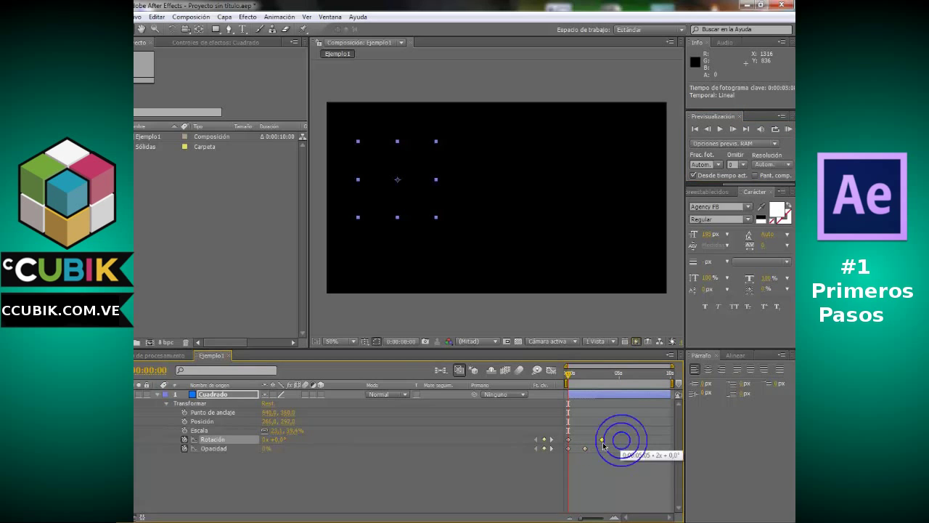
click(788, 129)
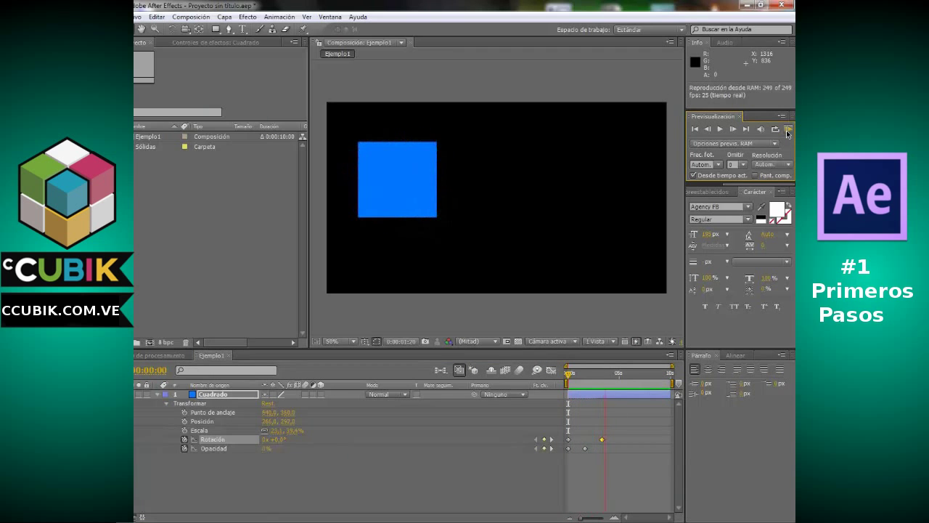
click(788, 130)
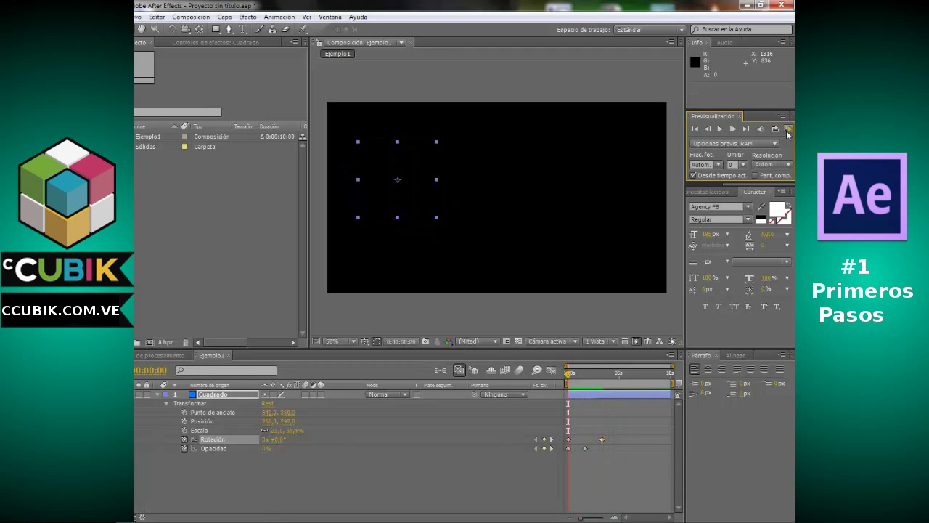
click(603, 379)
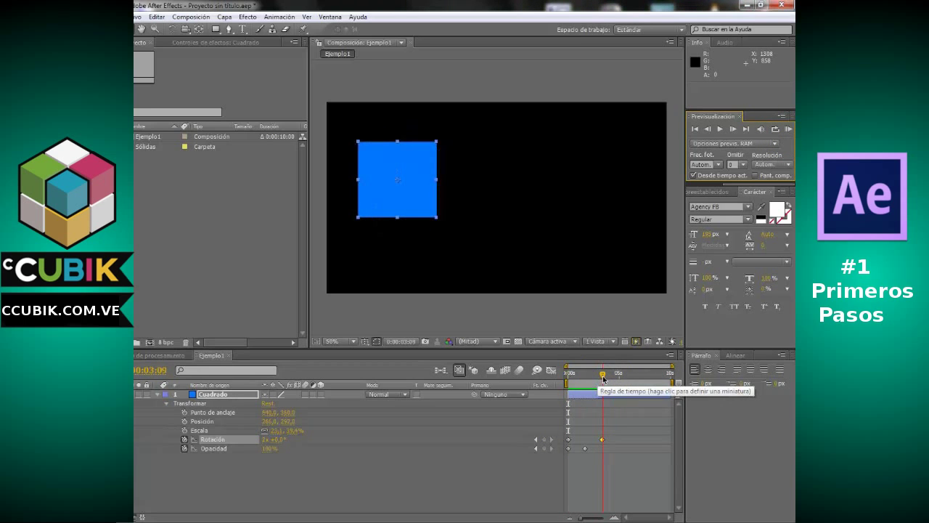
click(603, 379)
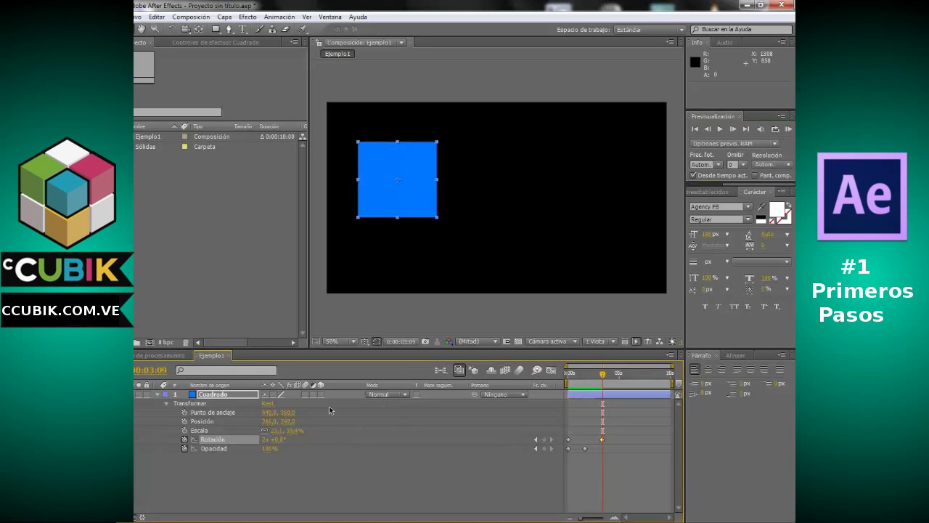
Step: Keyframe Posición where the spin ends and move the square to the frame's right side at 7 seconds
drag(603, 374, 602, 375)
click(186, 423)
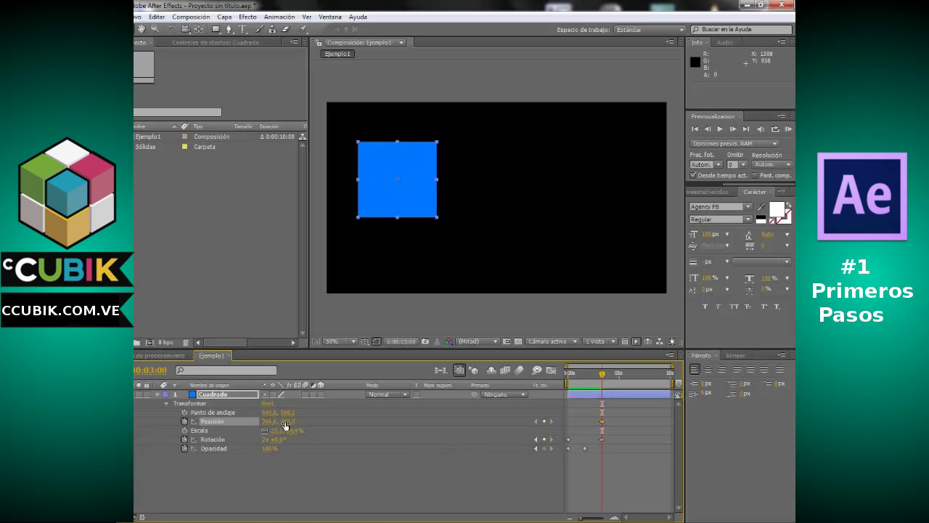
drag(604, 374, 641, 375)
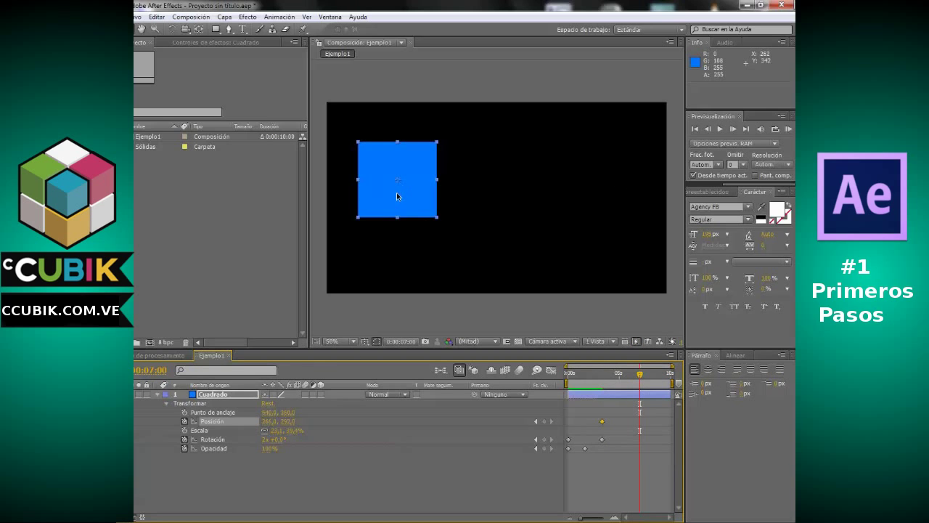
drag(396, 193, 624, 184)
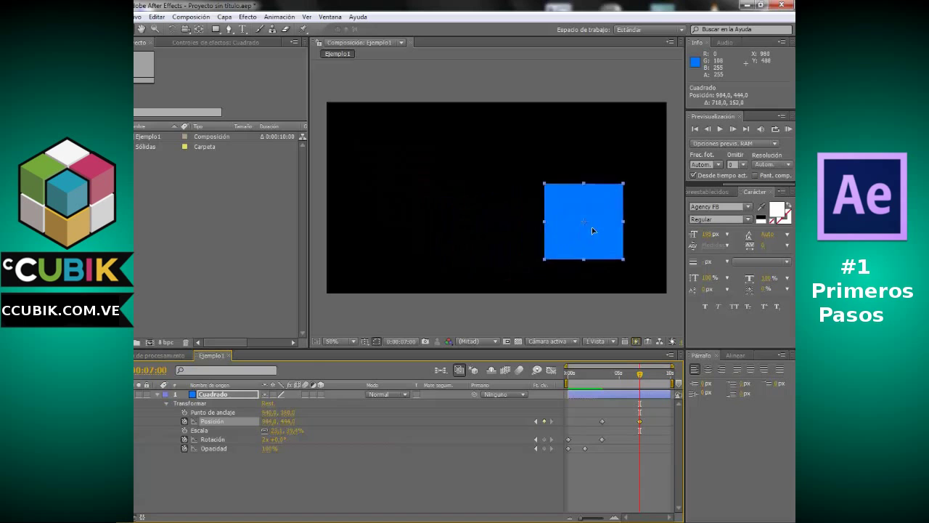
drag(624, 187, 607, 179)
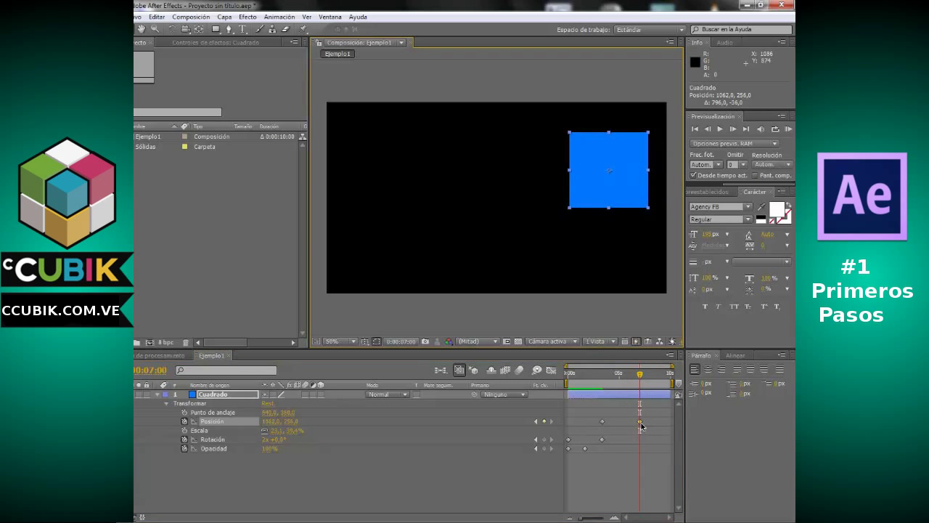
Step: Check the slide, undo a stray position change, adjust it, and RAM-preview from the start
drag(600, 377, 640, 377)
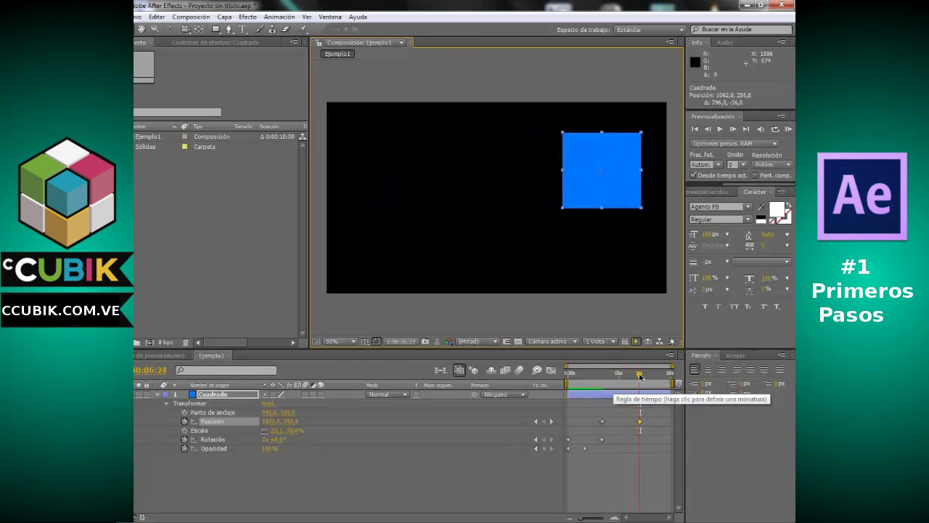
key(ctrl+z)
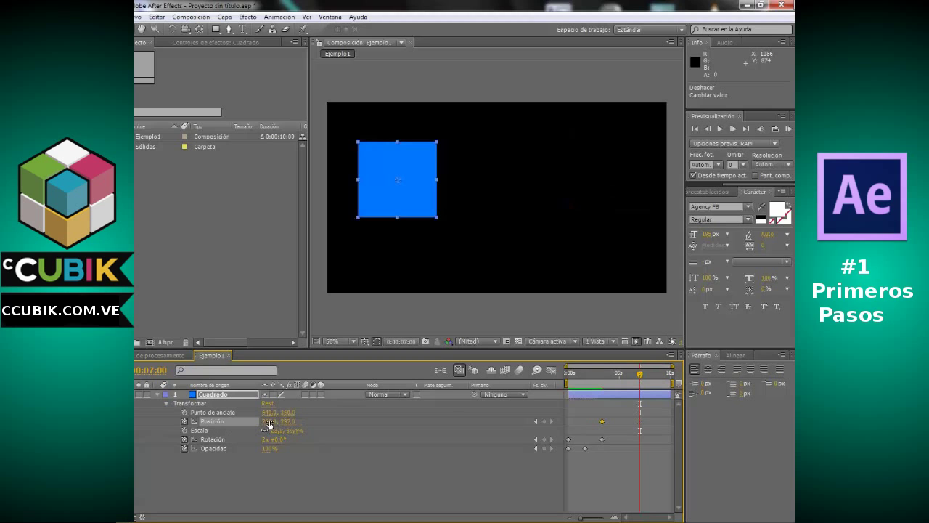
mouse_move(289, 424)
mouse_down()
mouse_move(276, 428)
mouse_move(669, 412)
mouse_up()
mouse_move(604, 381)
mouse_down()
mouse_move(641, 385)
mouse_move(600, 391)
mouse_move(609, 396)
mouse_move(647, 396)
mouse_up()
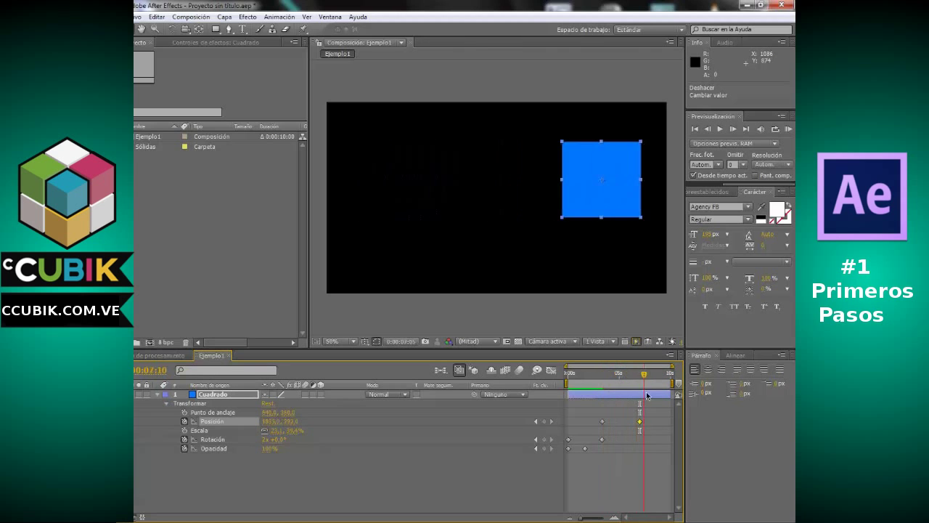
key(Home)
click(790, 133)
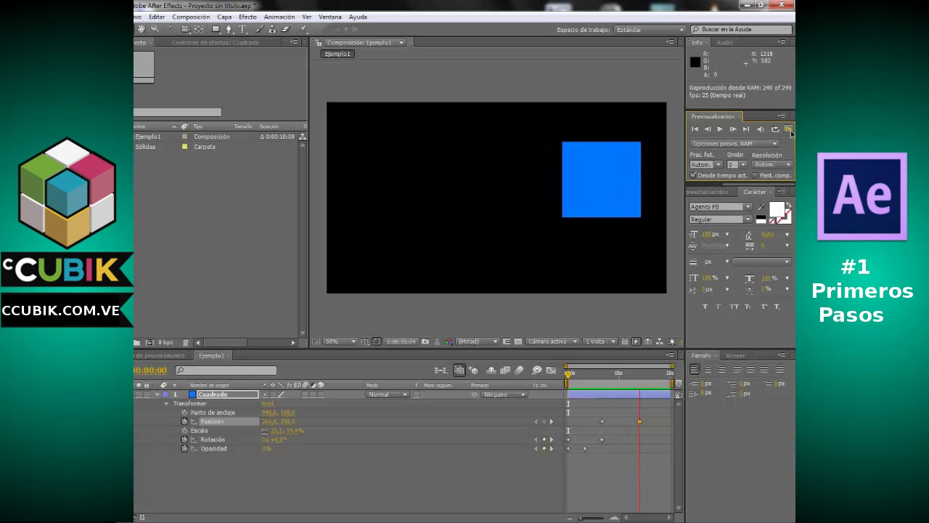
Step: Stop the RAM preview, select the Escala property, and scrub to the animation's opening
click(792, 133)
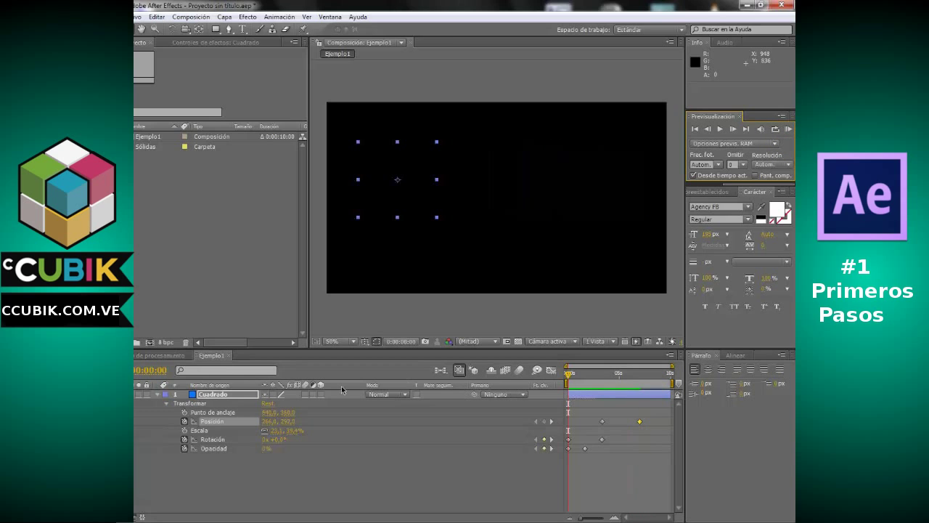
click(208, 433)
drag(567, 383, 557, 386)
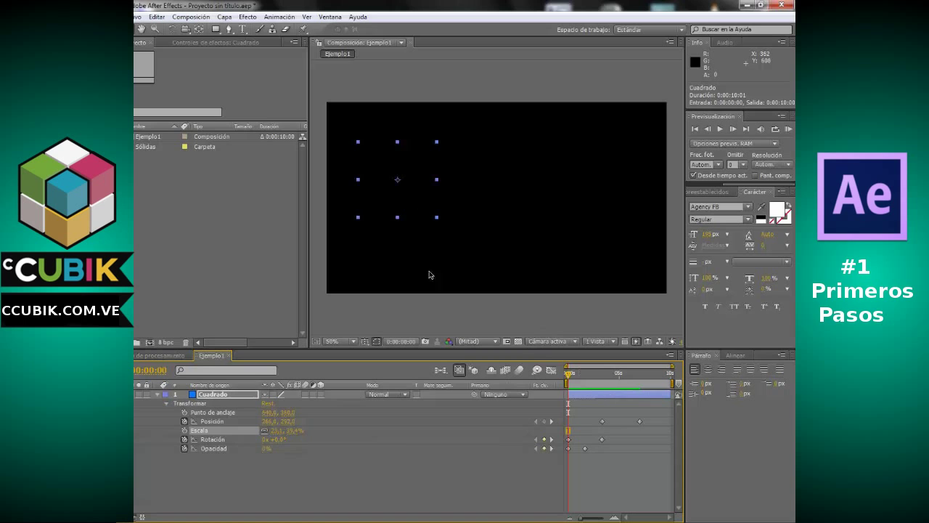
Step: Keyframe Escala starting at 3 s, with the scale set to 20% at 7 s
click(184, 430)
drag(572, 385, 603, 382)
drag(569, 431, 603, 431)
click(602, 373)
drag(615, 374, 639, 374)
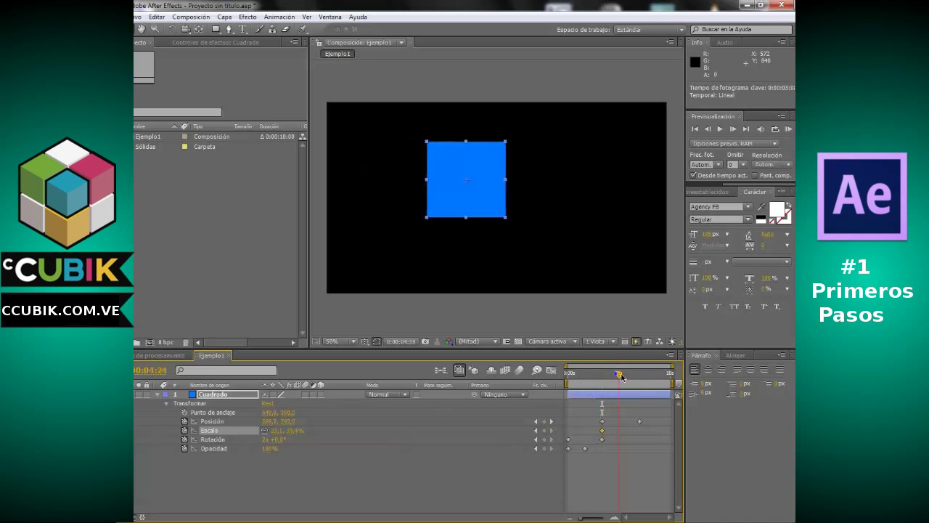
click(291, 431)
text(20)
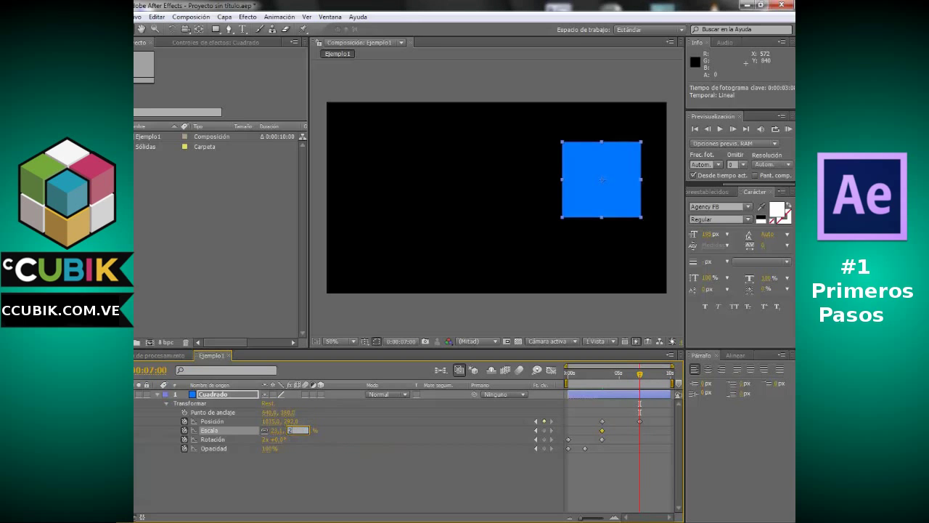
key(Return)
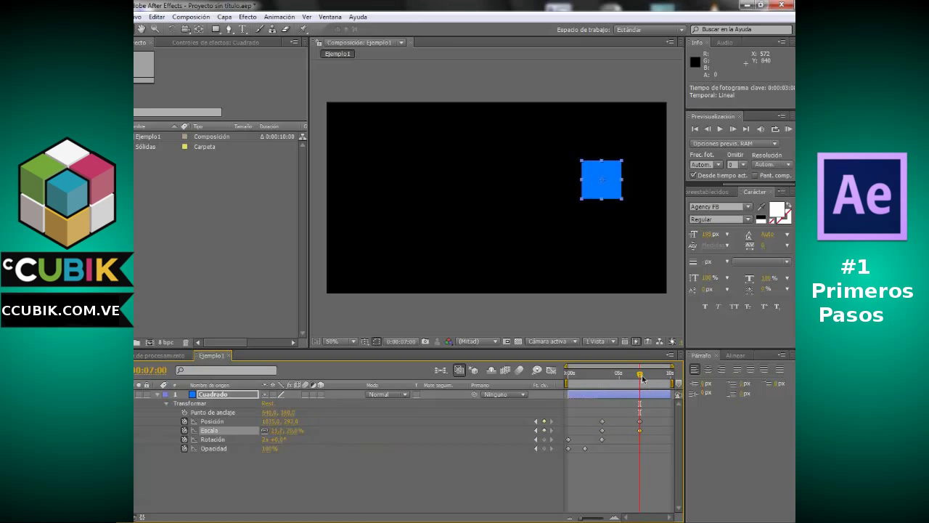
Step: Return to the start and play, then stop, a RAM preview of the shrinking slide
key(Home)
click(789, 128)
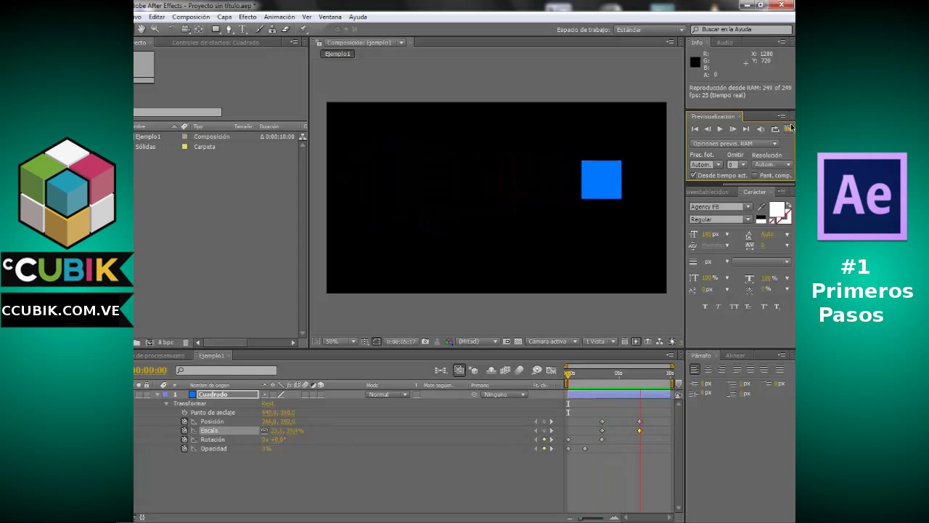
click(790, 129)
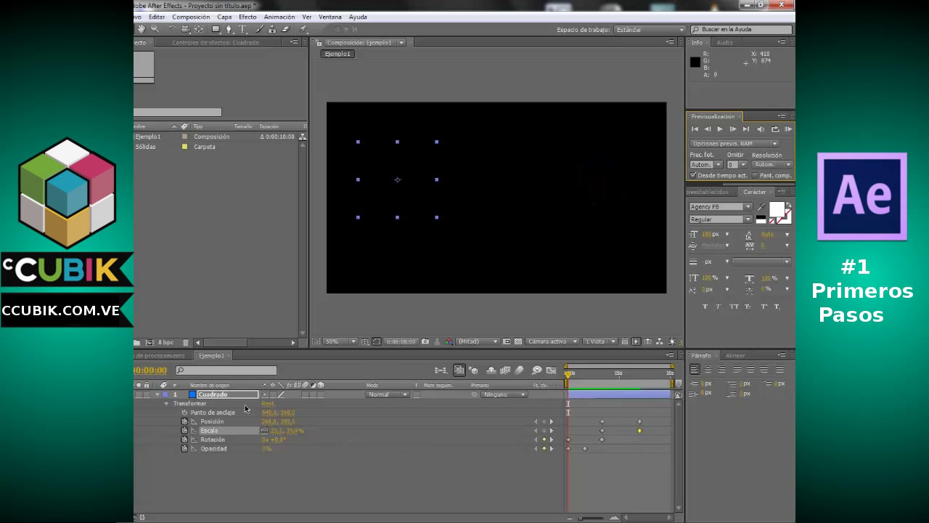
click(220, 413)
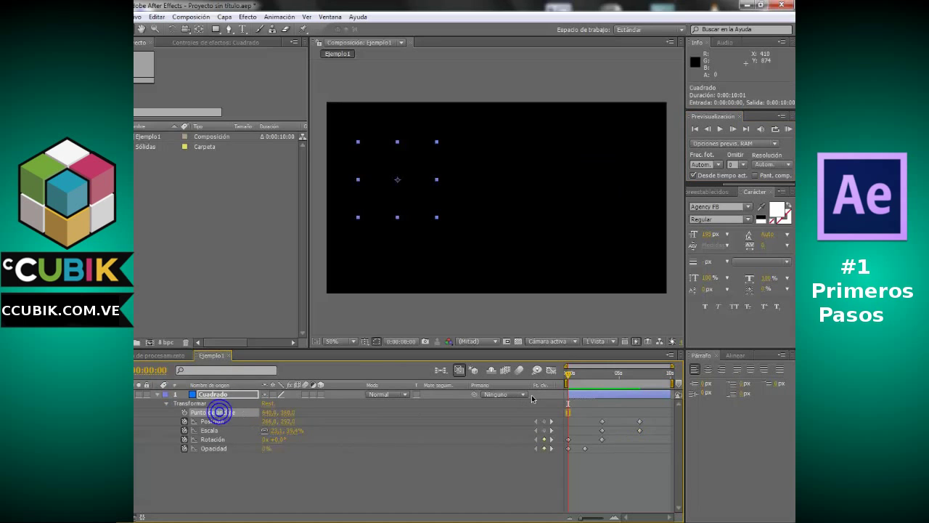
drag(594, 375, 602, 379)
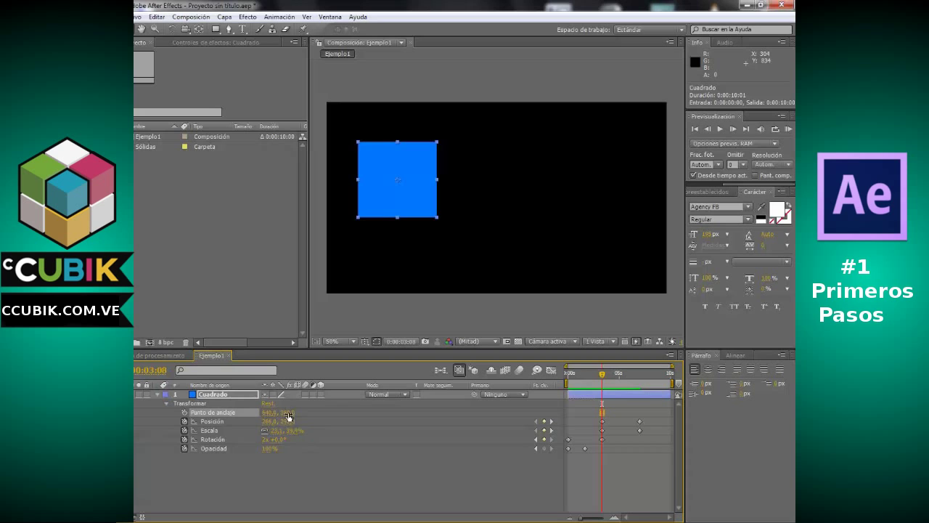
mouse_move(289, 416)
mouse_down()
mouse_move(376, 422)
mouse_move(438, 412)
mouse_move(483, 427)
mouse_move(444, 436)
mouse_move(479, 426)
mouse_move(375, 423)
mouse_up()
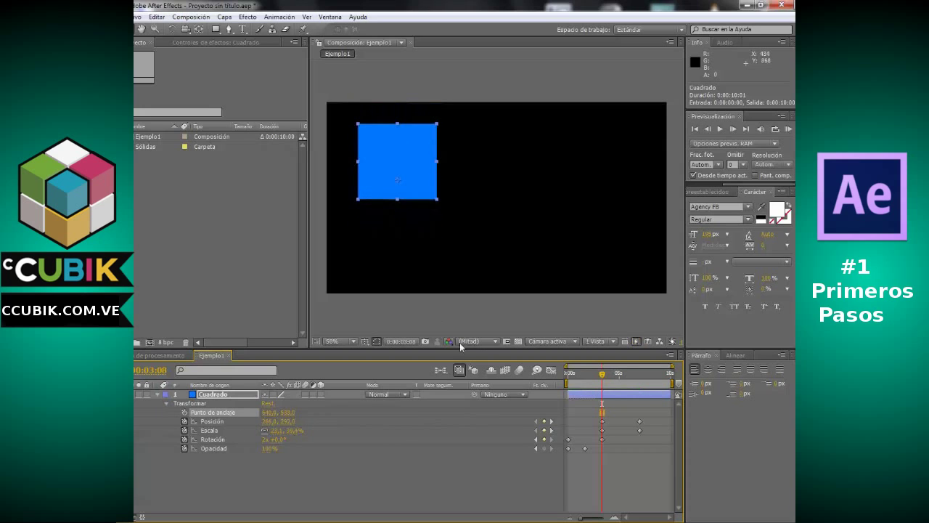
key(ctrl+z)
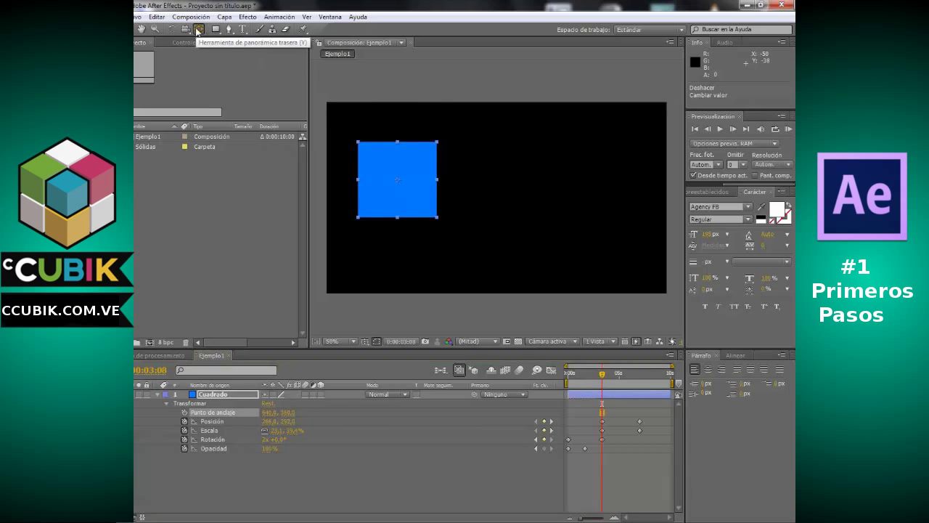
Step: Move the square's anchor point to its lower-left corner with the Pan Behind tool
click(198, 29)
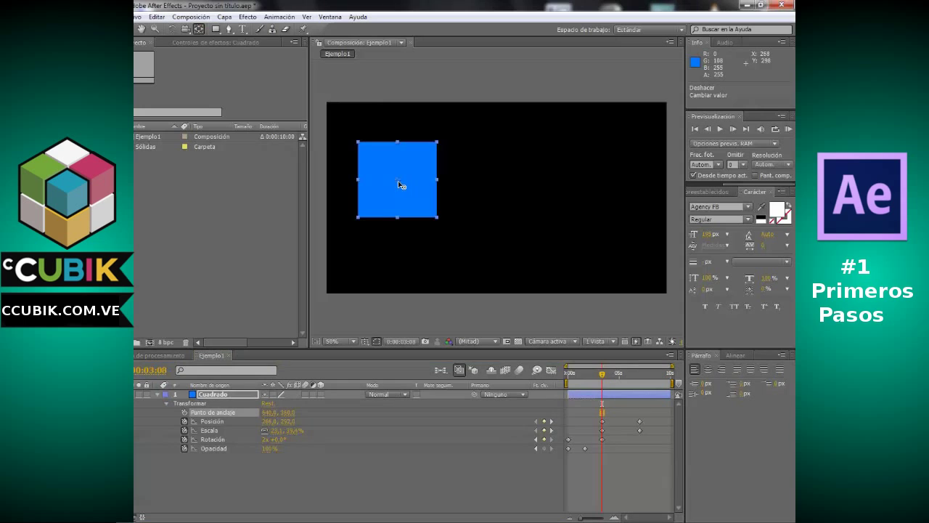
mouse_move(398, 181)
mouse_down()
mouse_move(398, 149)
mouse_move(423, 195)
mouse_up()
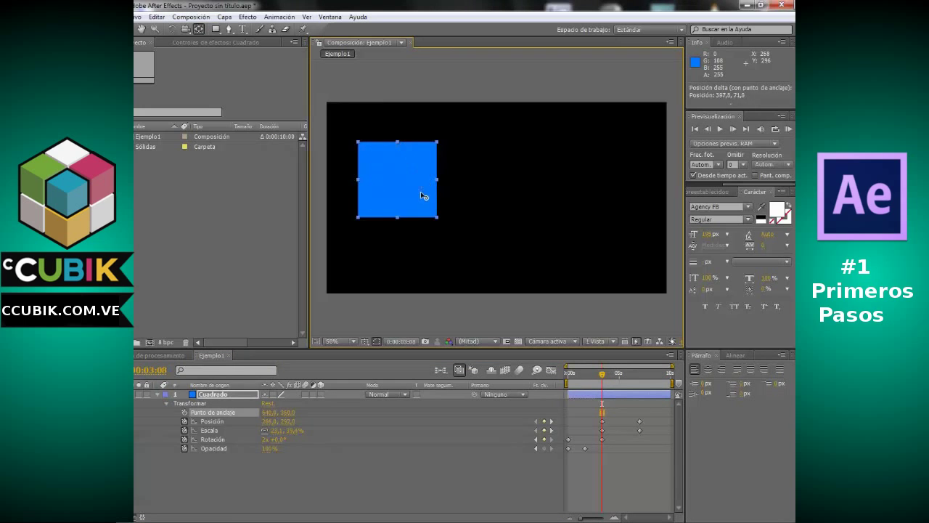
drag(369, 214, 361, 219)
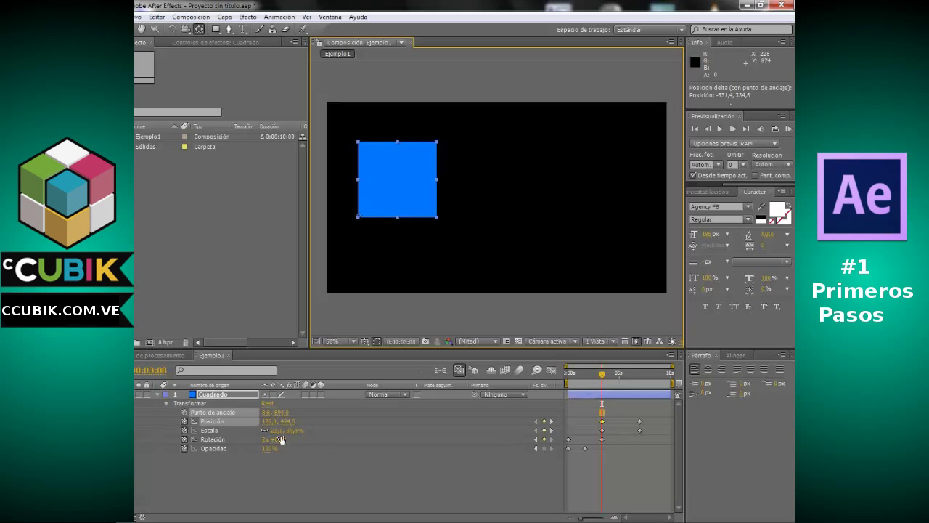
Step: Reselect the square and its Position keyframe, then scrub back to 0:00
click(327, 443)
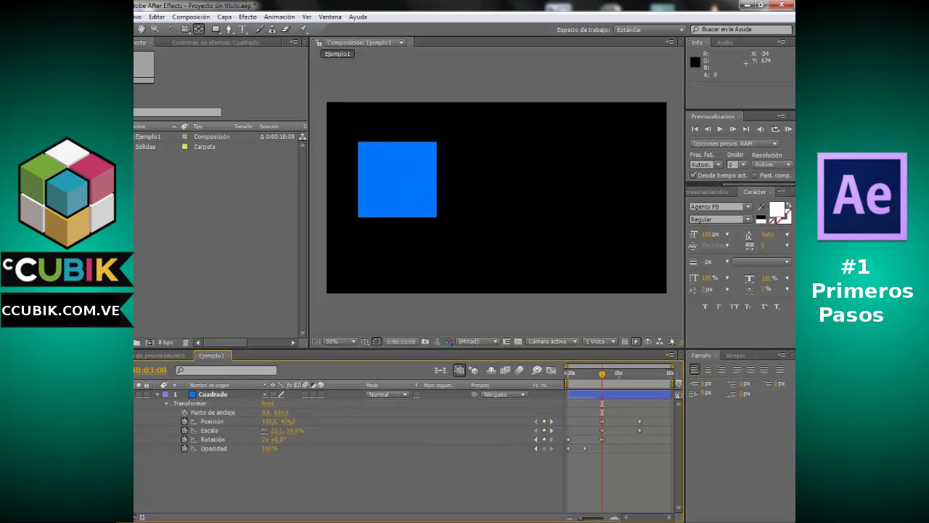
click(396, 195)
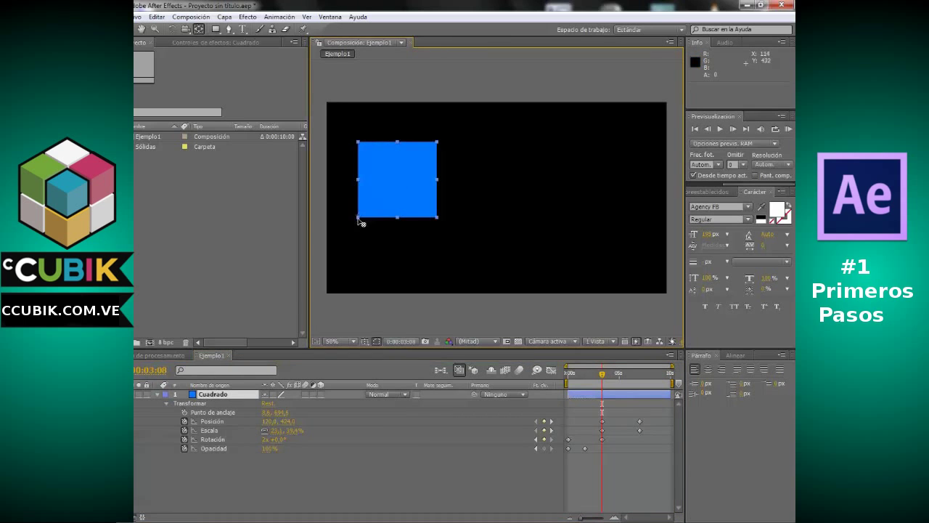
click(398, 187)
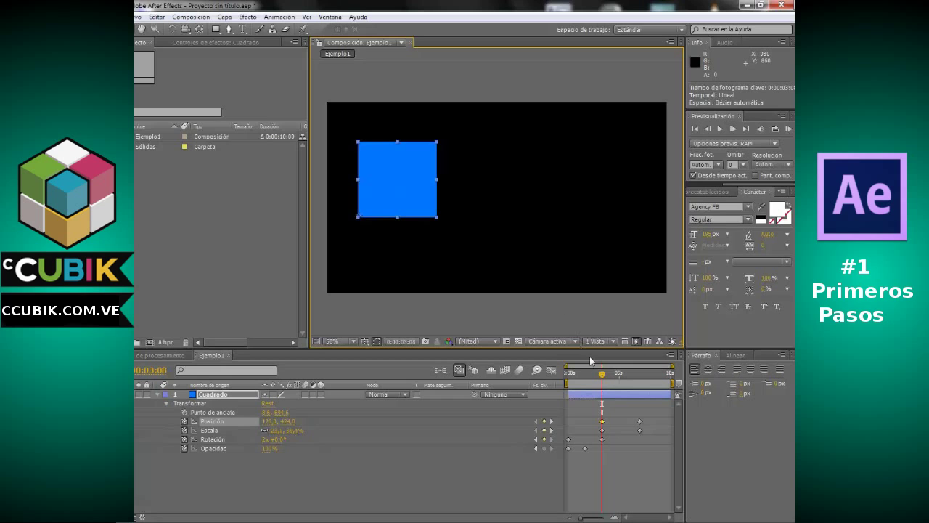
drag(587, 376, 550, 380)
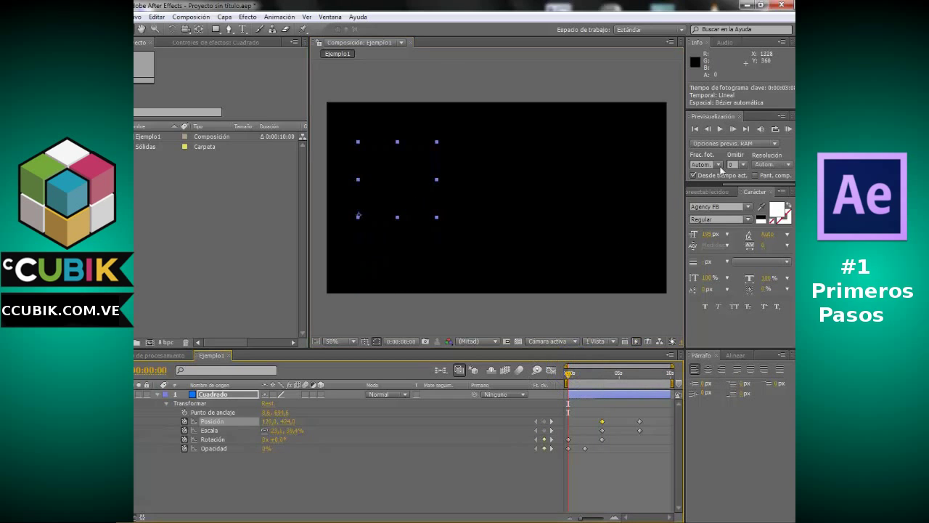
Step: RAM-preview the square's fade, spin and slide, stop it, then scrub forward to check the motion
click(789, 131)
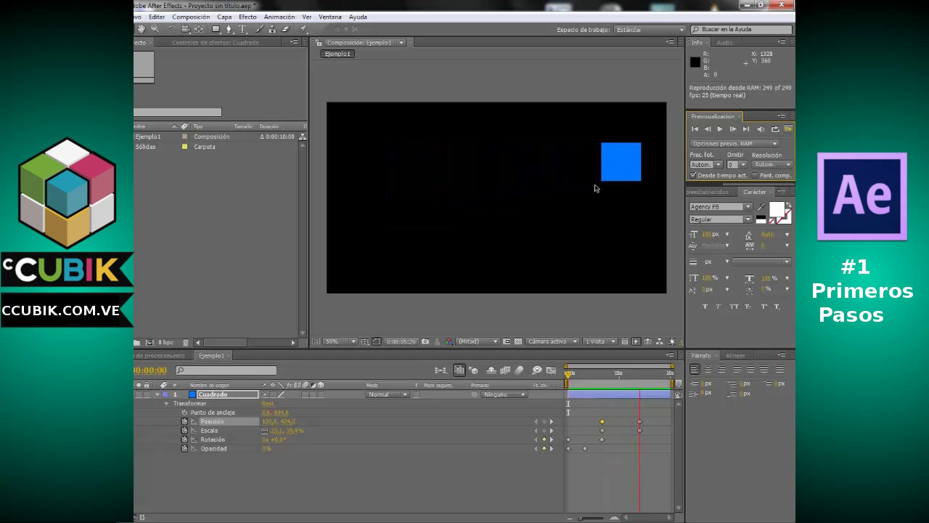
click(789, 131)
click(788, 130)
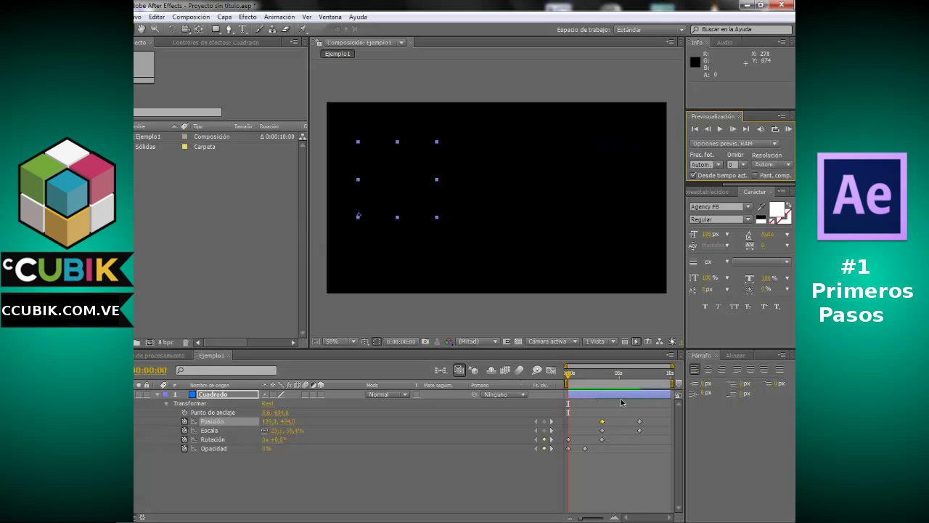
drag(569, 380, 621, 380)
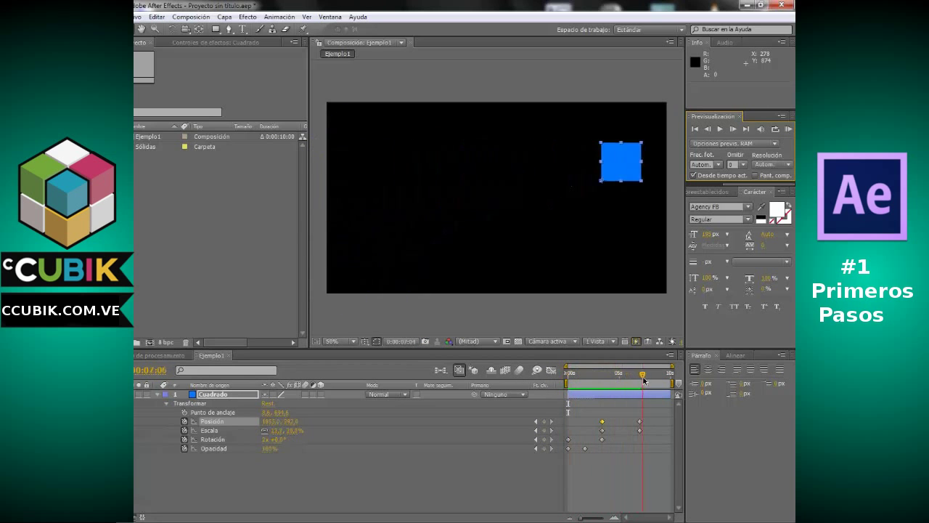
Step: Return to the start, collapse Cuadrado's properties and duplicate the layer with Ctrl+D
drag(620, 380, 568, 379)
click(158, 396)
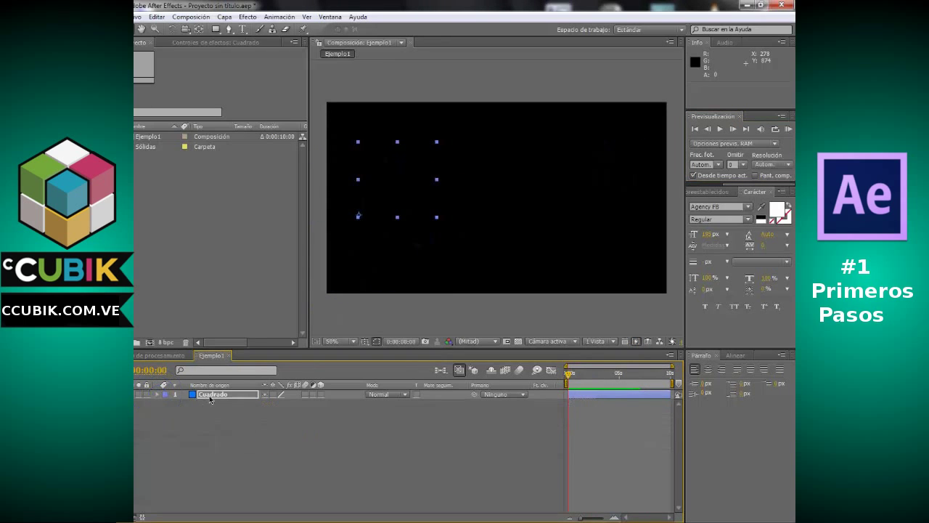
click(209, 396)
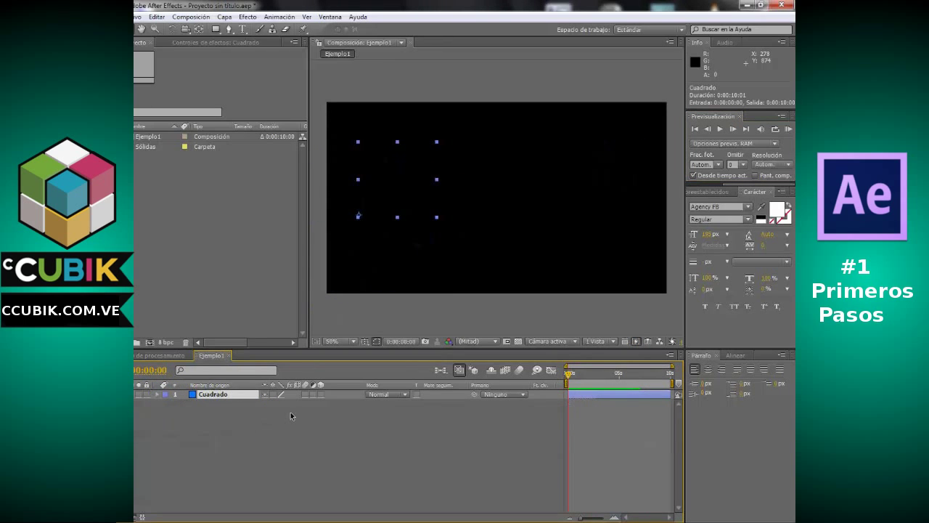
key(ctrl+d)
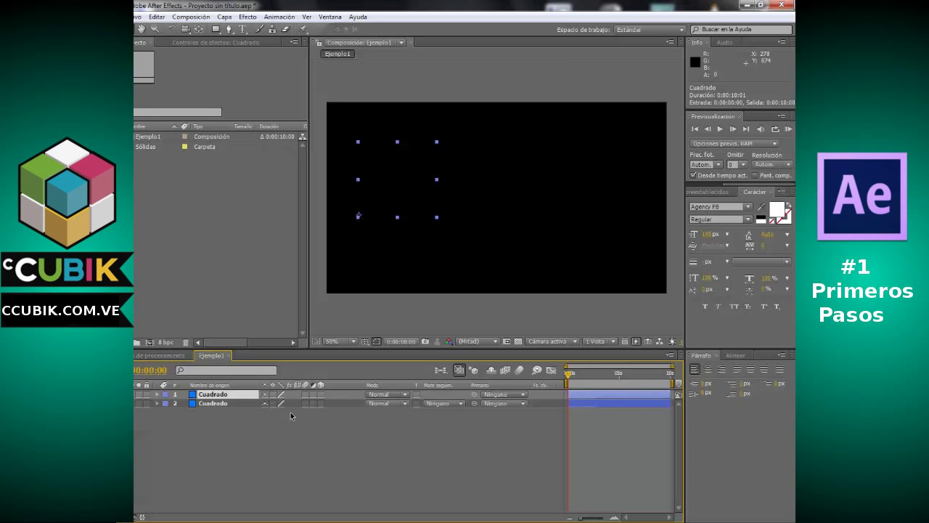
Step: Reselect the top Cuadrado layer and expand its Transformar properties
mouse_move(571, 372)
mouse_down()
mouse_move(640, 378)
mouse_move(558, 373)
mouse_up()
click(367, 443)
click(218, 395)
click(157, 395)
click(167, 403)
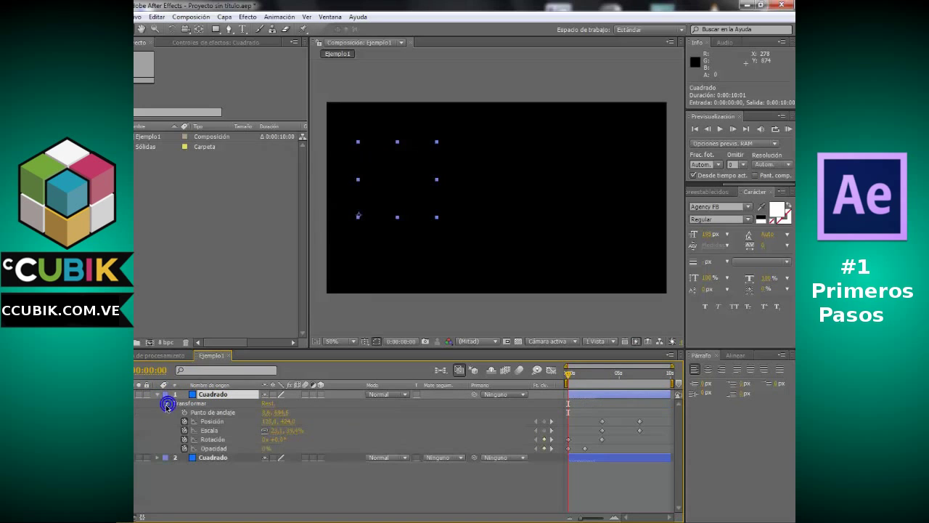
drag(656, 415, 548, 461)
click(650, 413)
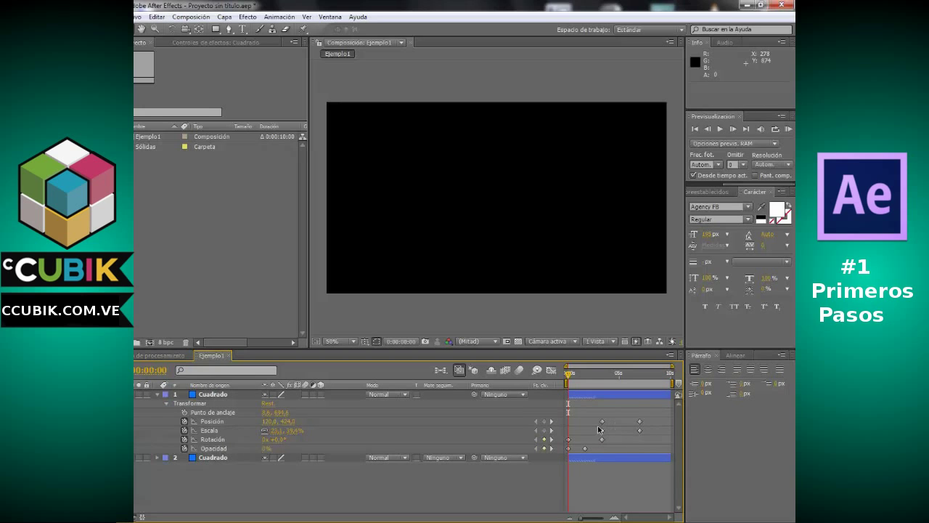
click(233, 394)
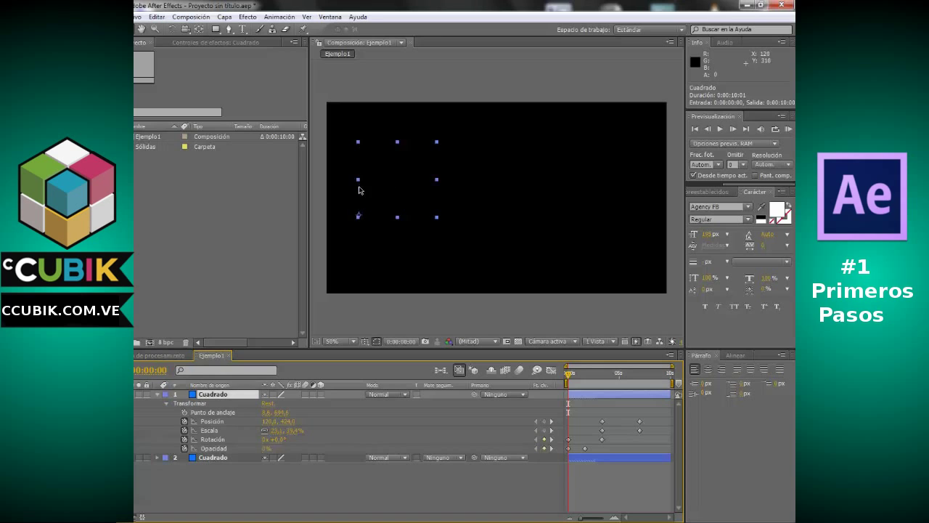
click(636, 190)
click(219, 397)
right_click(219, 399)
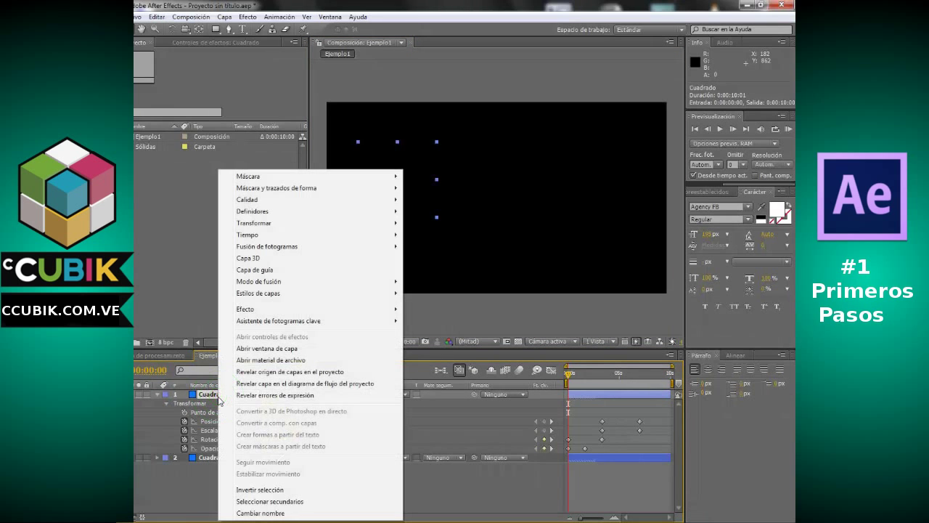
mouse_move(337, 223)
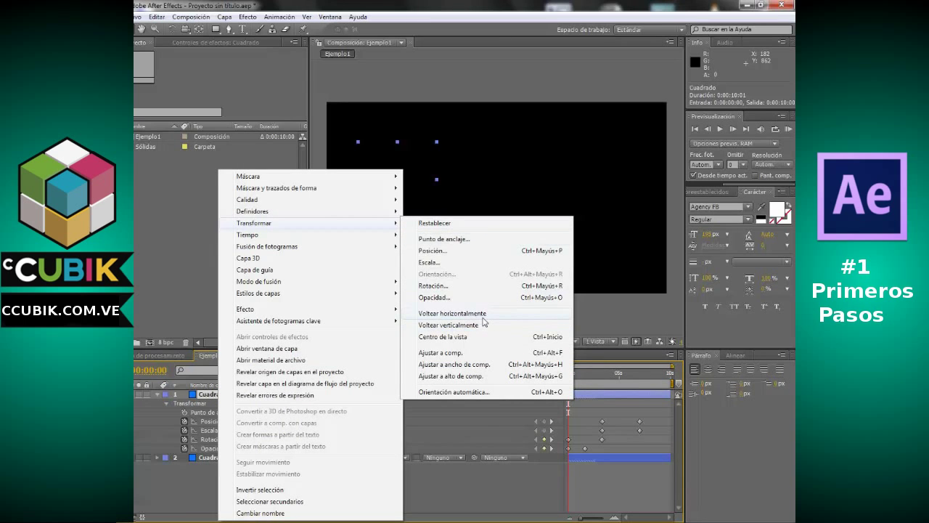
click(483, 318)
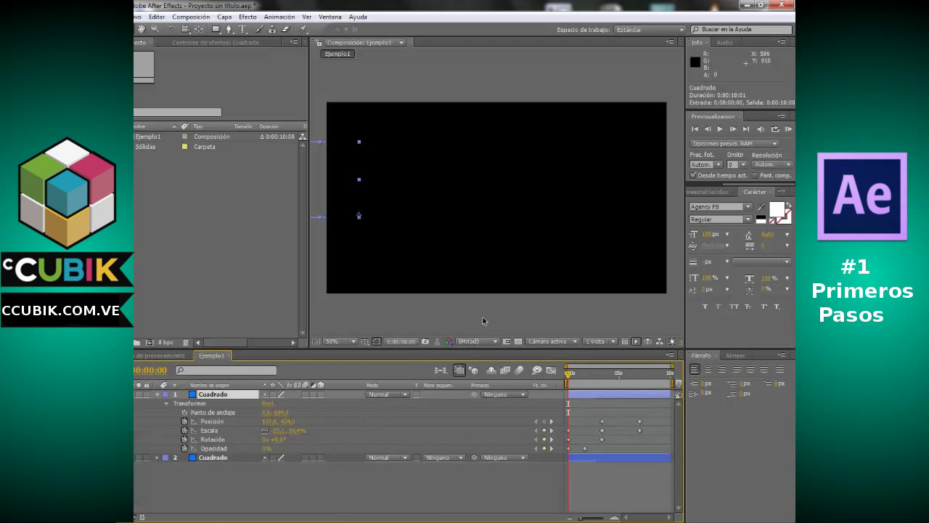
mouse_move(582, 373)
mouse_down()
mouse_move(625, 375)
mouse_move(560, 385)
mouse_up()
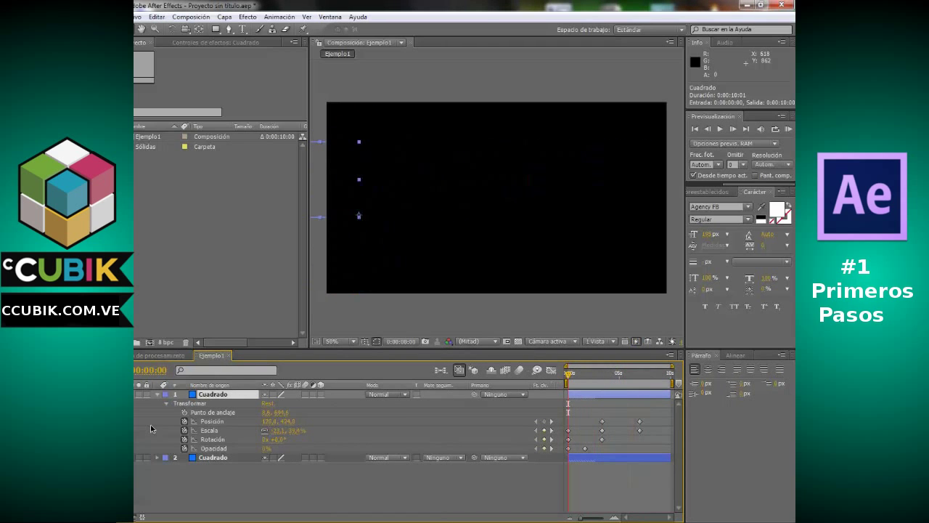
right_click(218, 396)
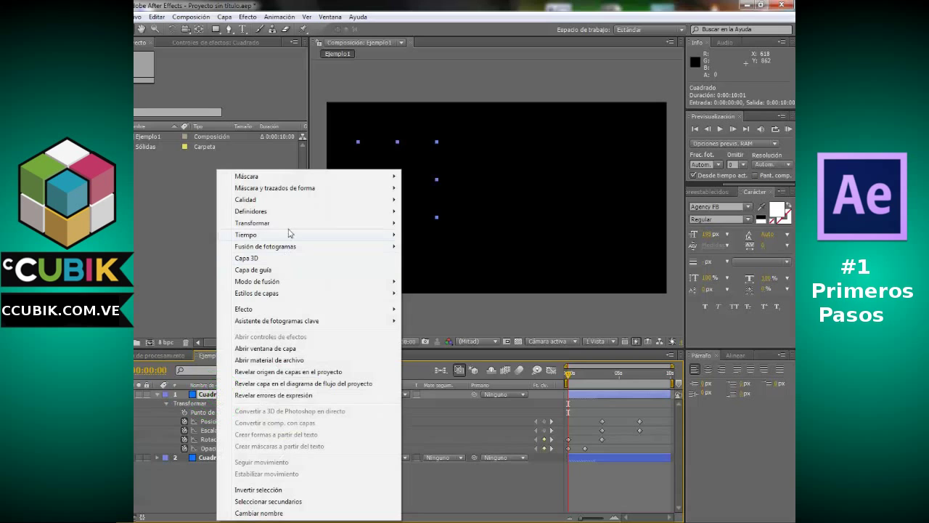
mouse_move(254, 223)
click(457, 326)
mouse_move(577, 376)
mouse_down()
mouse_move(655, 378)
mouse_move(567, 375)
mouse_up()
key(ctrl+z)
Step: At 0:00, drag the top square's starting position over to the right side of the frame
click(227, 396)
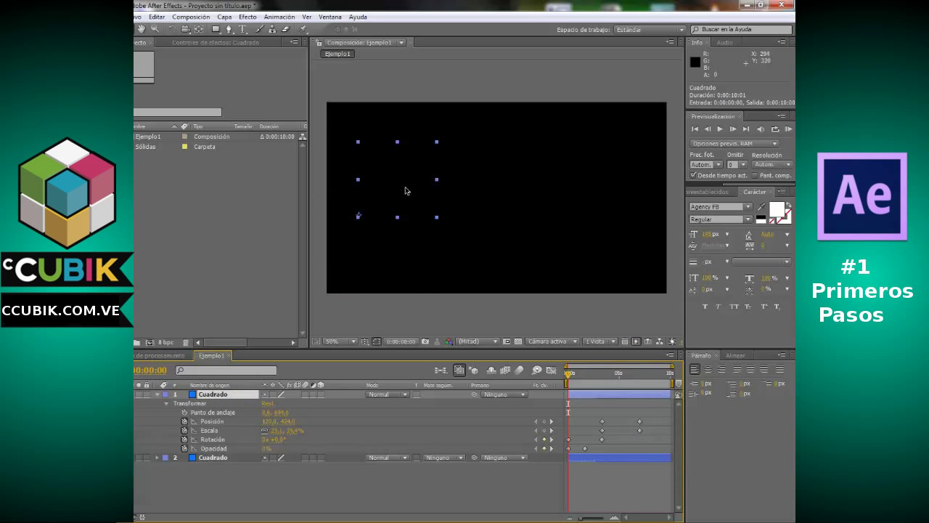
drag(395, 170, 608, 173)
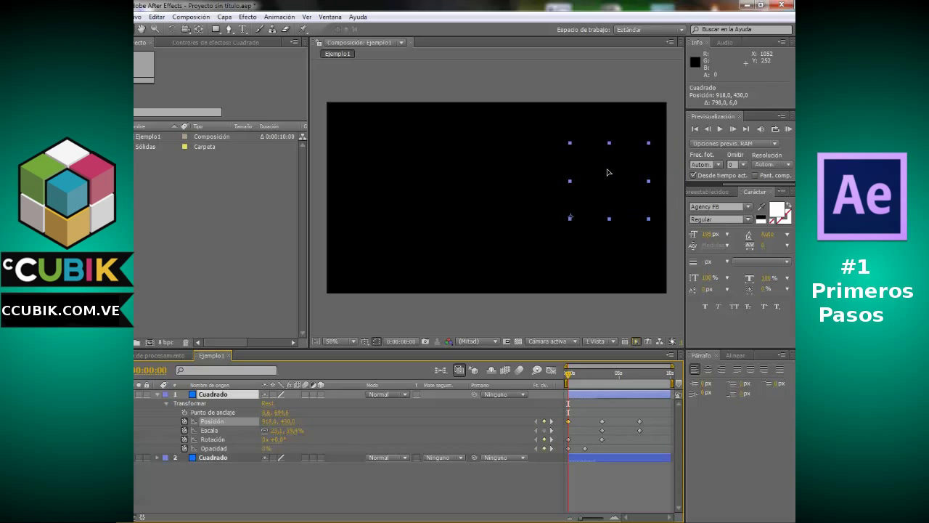
click(574, 374)
mouse_move(575, 376)
mouse_down()
mouse_move(631, 381)
mouse_move(590, 376)
mouse_move(567, 385)
mouse_up()
Step: Check the new path around the 3-second keyframes and advance to the 7-second keyframes
drag(614, 415, 597, 444)
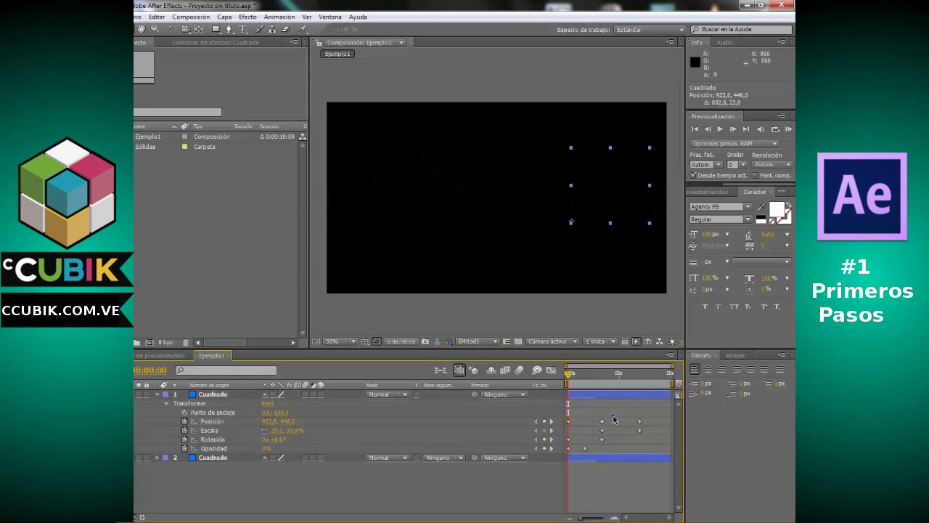
click(603, 374)
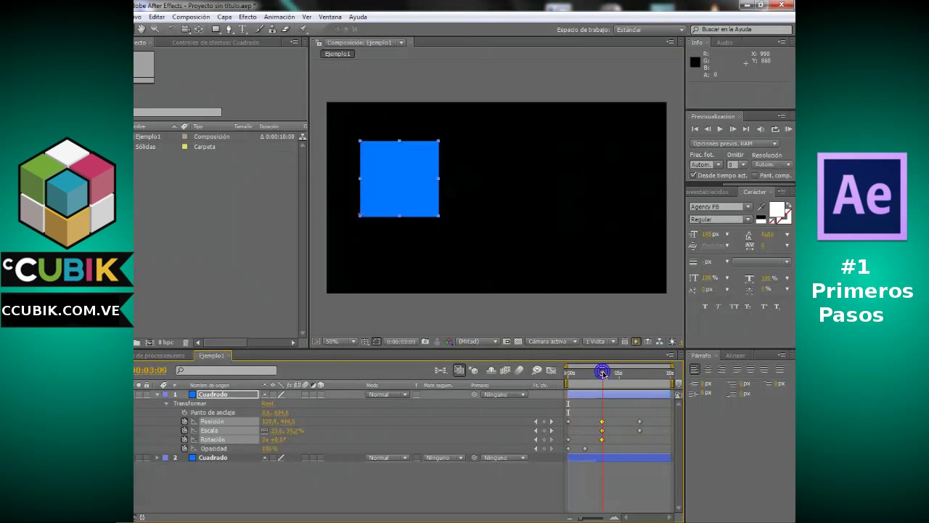
click(638, 374)
mouse_move(638, 373)
mouse_down()
mouse_move(586, 378)
mouse_move(646, 379)
mouse_move(531, 395)
mouse_move(557, 377)
mouse_move(645, 383)
mouse_move(551, 396)
mouse_up()
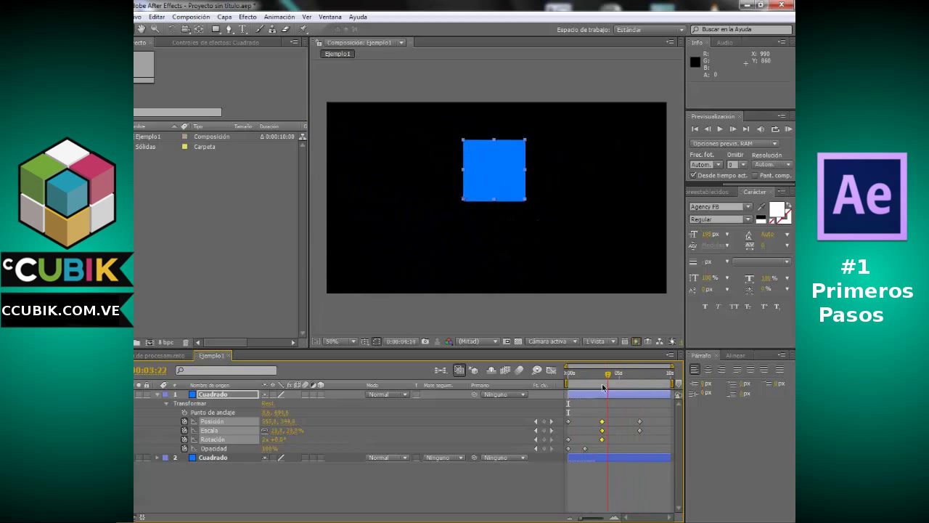
key(j)
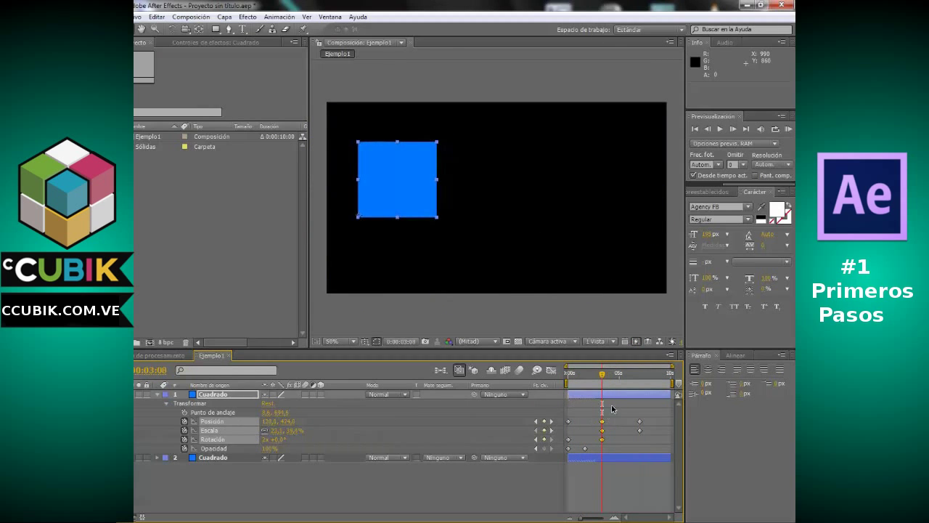
drag(612, 409, 600, 454)
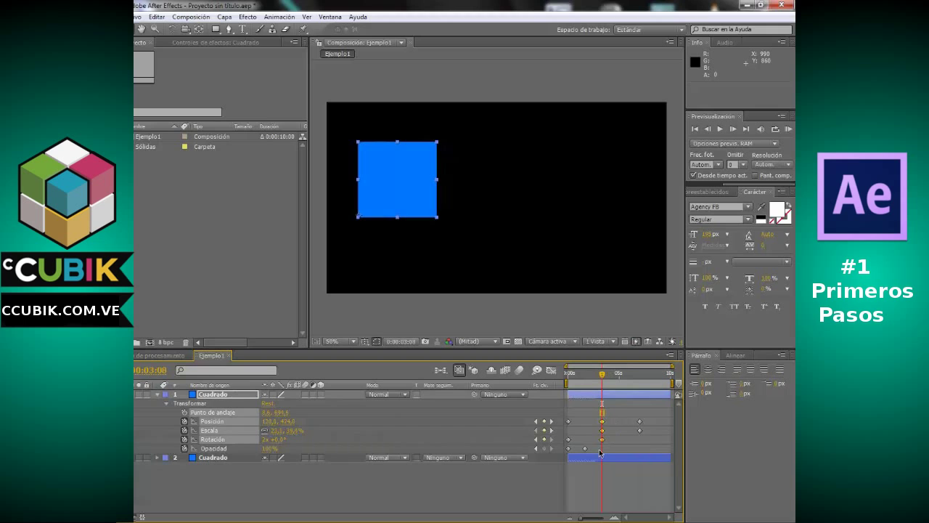
drag(602, 373, 640, 377)
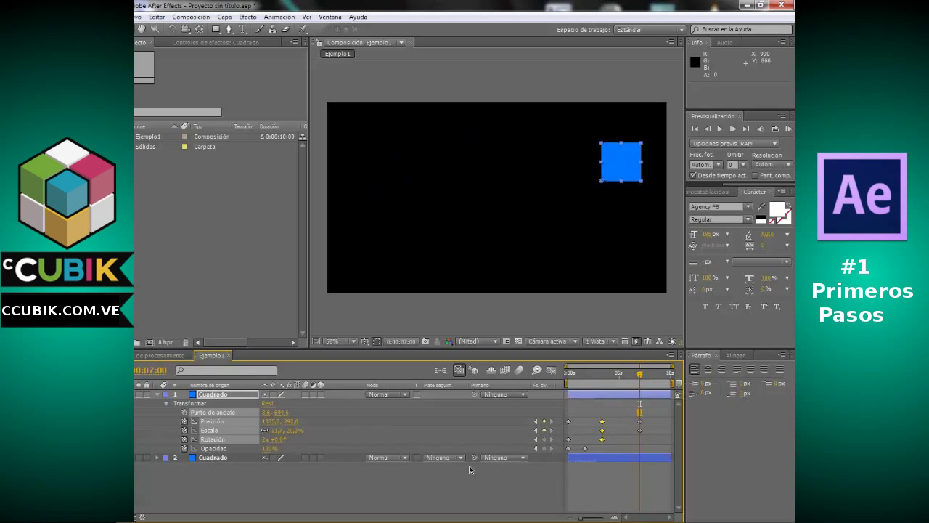
click(604, 408)
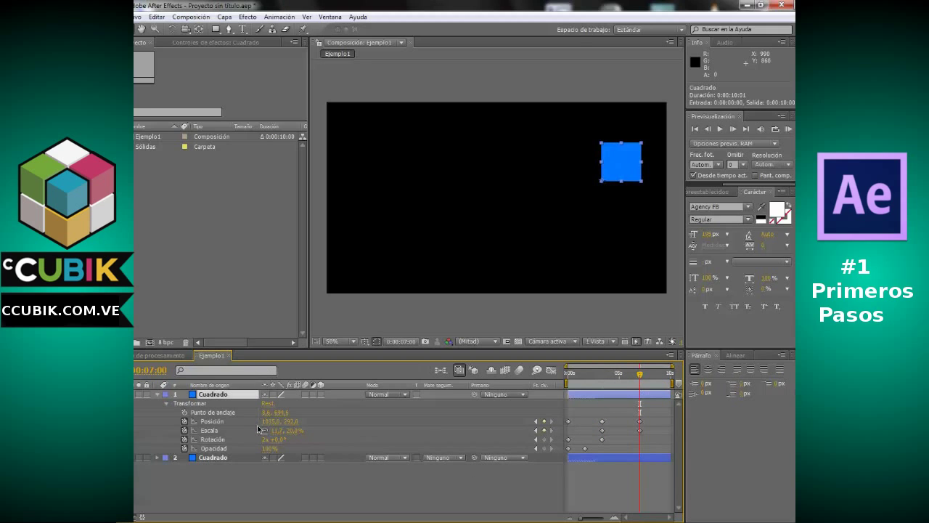
Step: Try a new final horizontal position, undo it, and scrub back to 0:00
drag(268, 421, 451, 422)
key(ctrl+z)
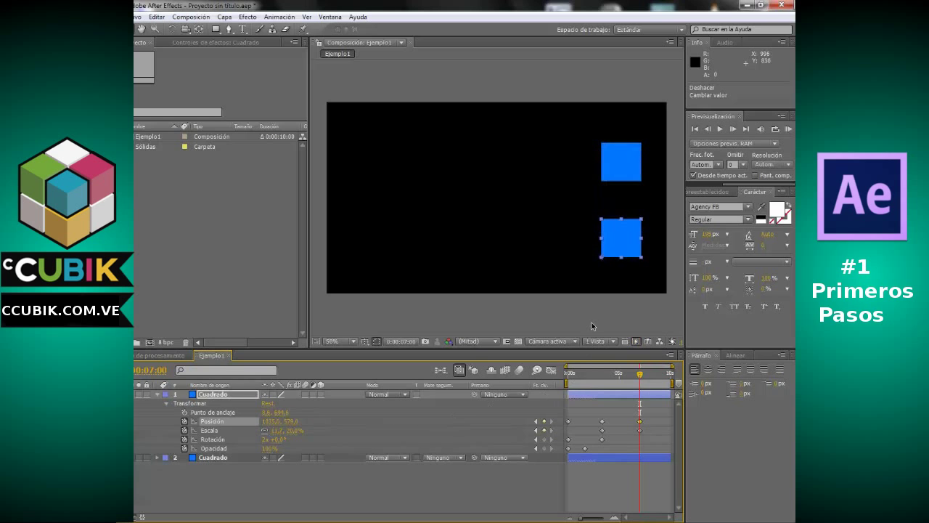
click(591, 326)
drag(638, 377, 569, 389)
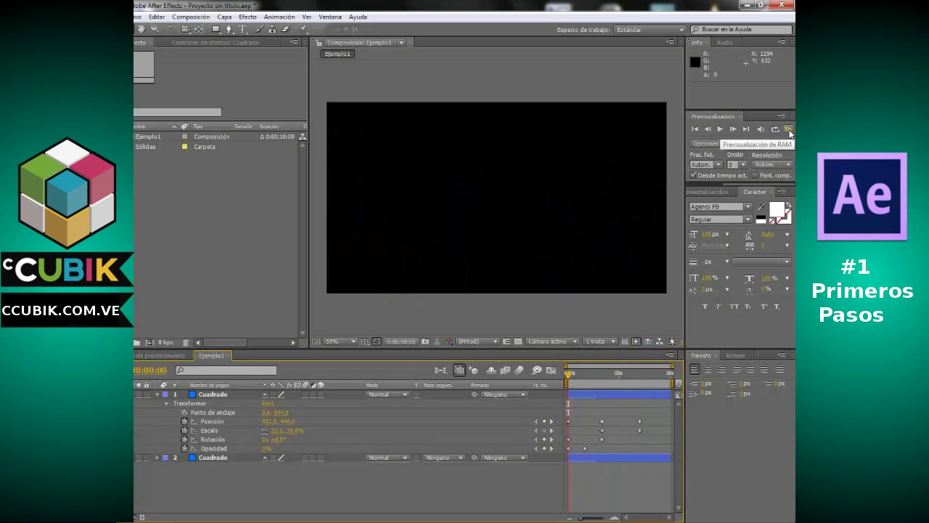
Step: Select the top Cuadrado layer and RAM-preview both squares' animation, then stop it
click(208, 395)
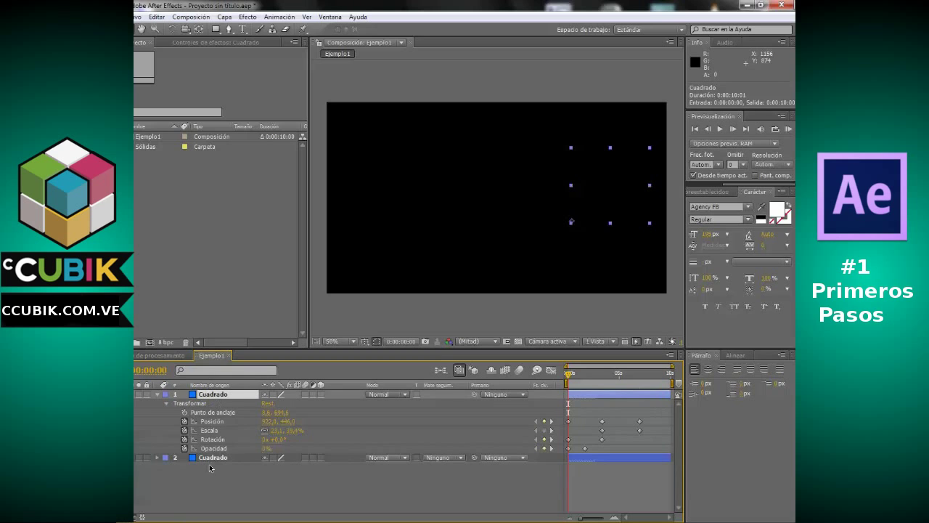
click(211, 458)
click(213, 394)
click(789, 130)
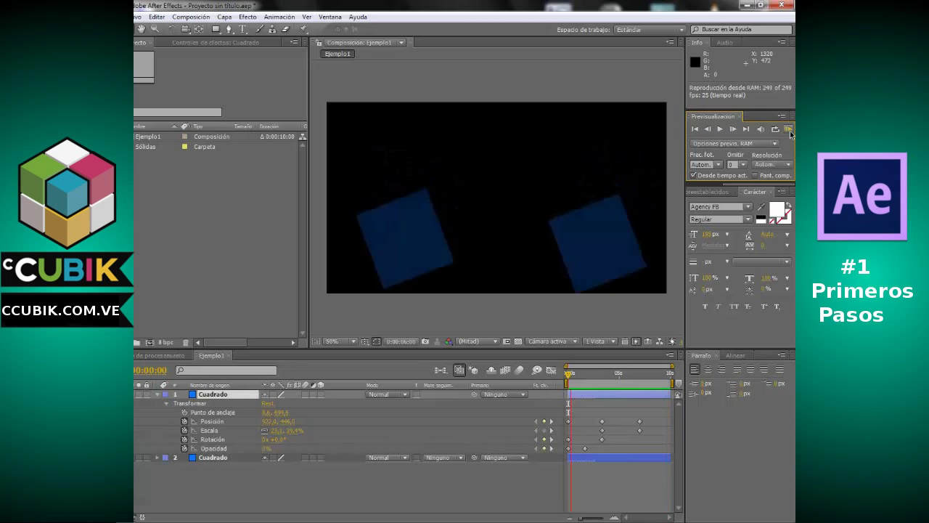
click(790, 130)
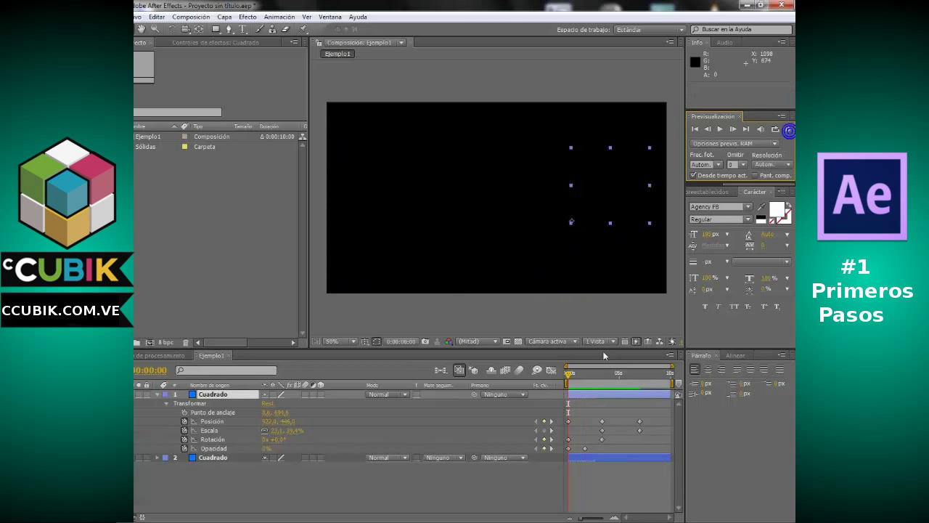
Step: Marquee-select all of the square's keyframes in the timeline, then deselect them
drag(652, 423, 615, 430)
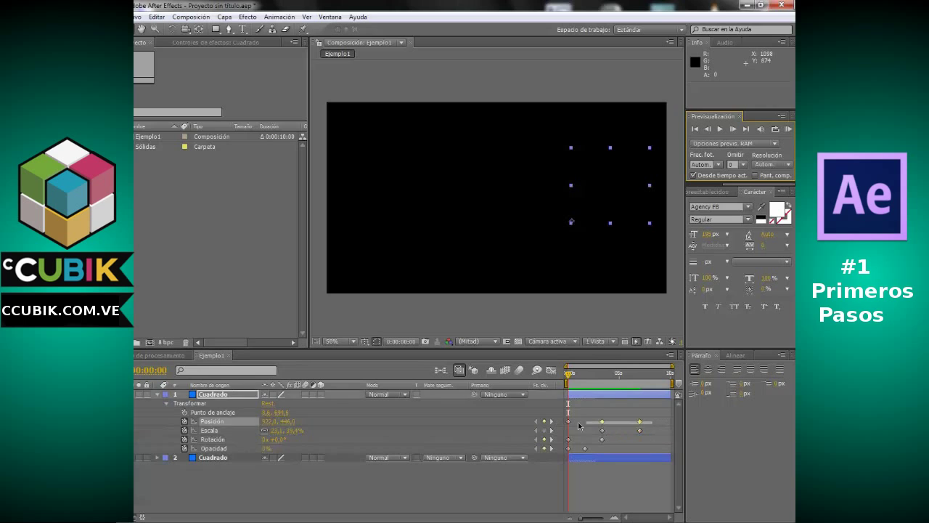
drag(615, 430, 563, 455)
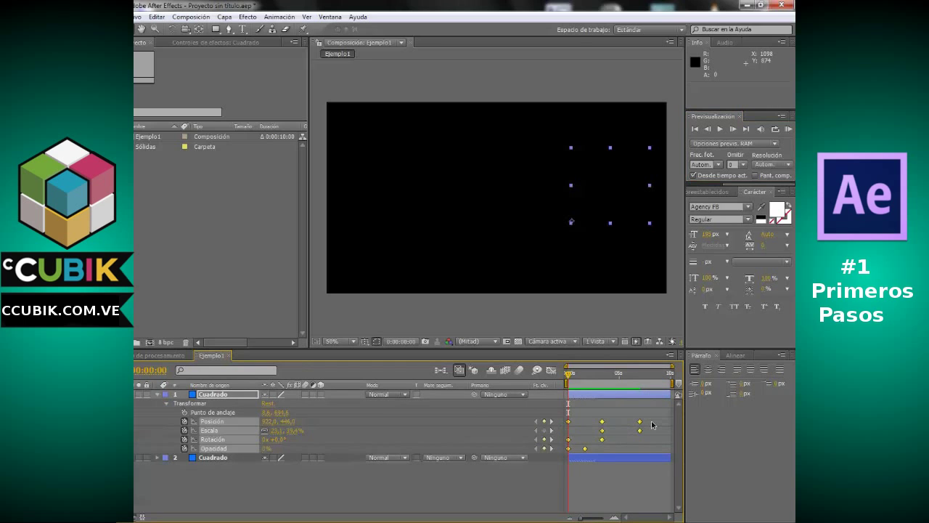
click(652, 424)
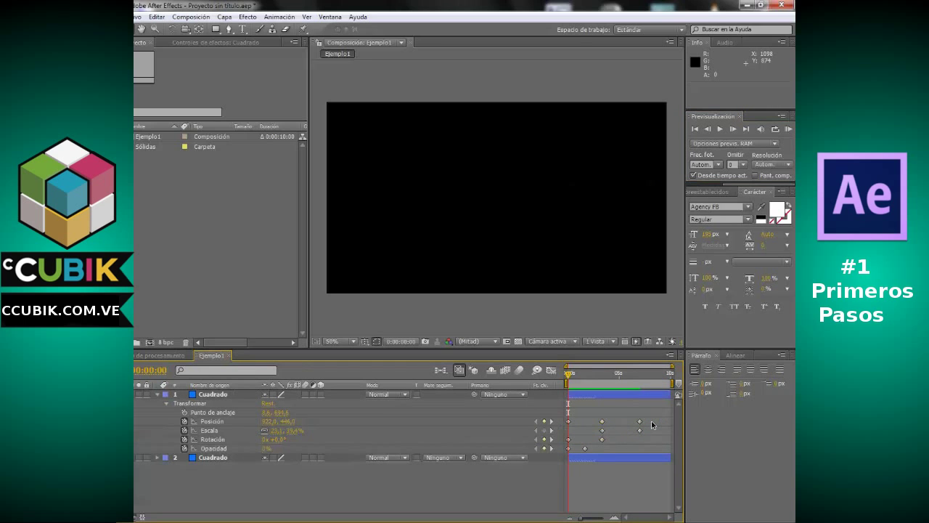
Step: Show the Efectos y ajustes preestablecidos panel and scroll through its effect categories
click(711, 192)
scroll(747, 240, down, 2)
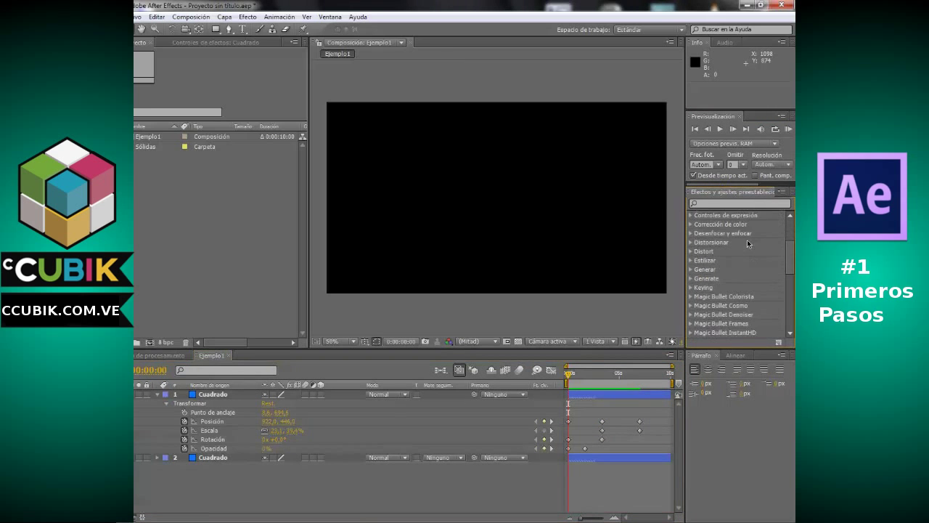
scroll(723, 267, down, 2)
scroll(721, 276, down, 2)
scroll(720, 280, down, 2)
scroll(717, 277, up, 2)
scroll(712, 272, up, 2)
scroll(706, 270, up, 2)
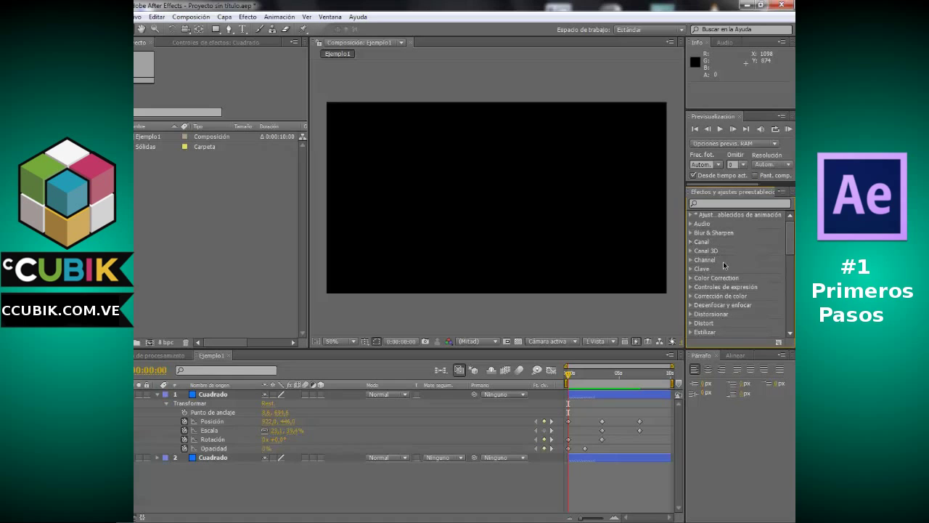
scroll(722, 280, down, 3)
scroll(724, 289, down, 5)
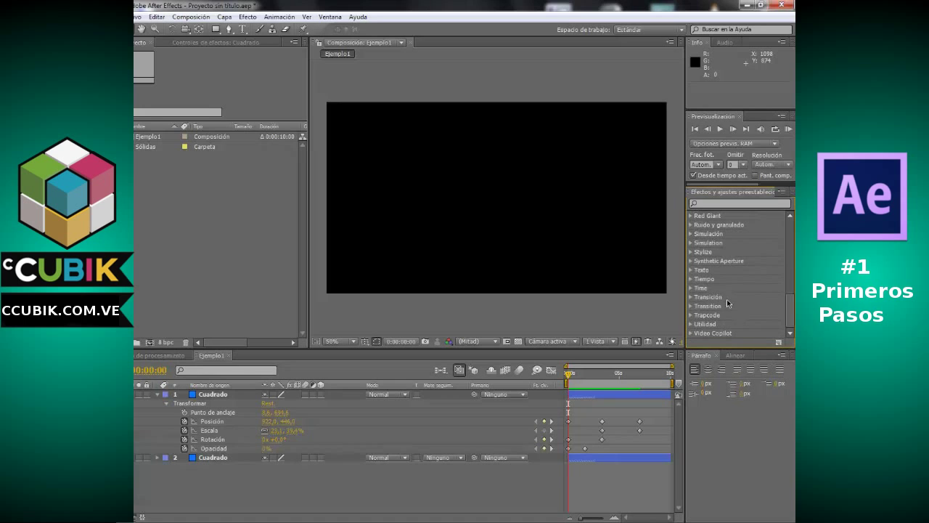
scroll(748, 287, up, 3)
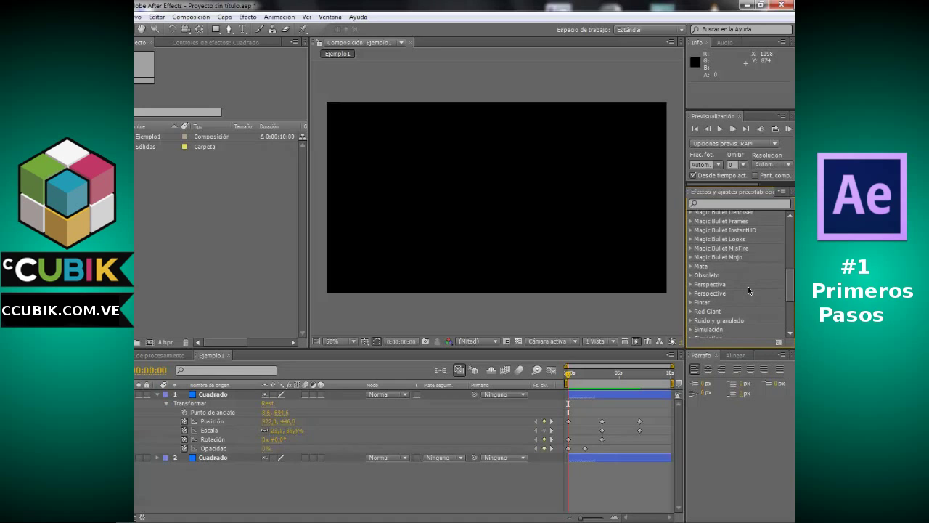
scroll(750, 291, up, 3)
scroll(749, 291, up, 2)
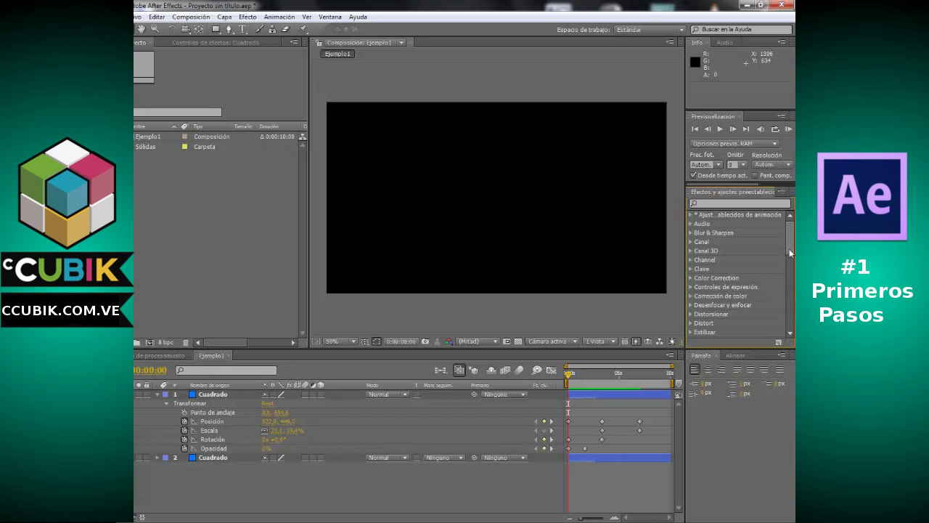
scroll(774, 319, down, 5)
scroll(705, 305, up, 5)
Step: Scrub to the end of the composition and inspect frames between 7:02 and 9:06
drag(571, 375, 649, 379)
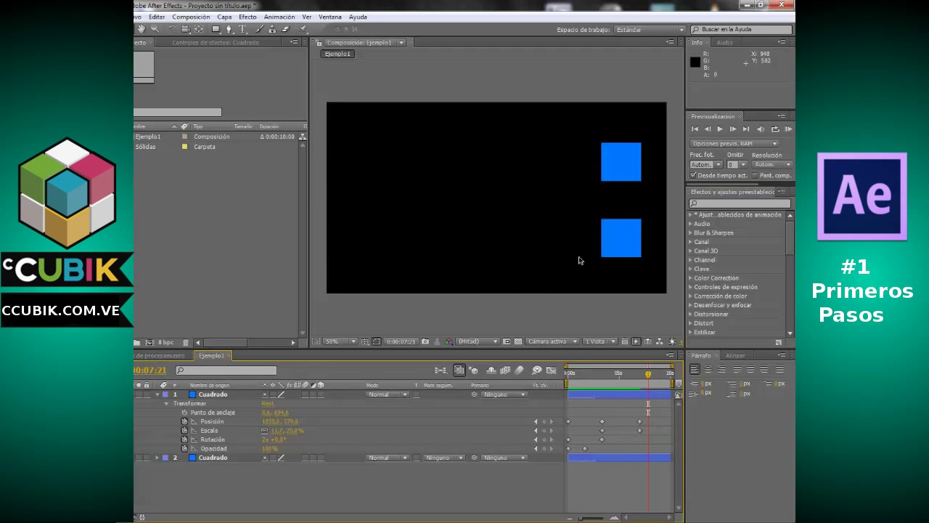
mouse_move(652, 376)
mouse_down()
mouse_move(673, 379)
mouse_move(641, 377)
mouse_move(693, 377)
mouse_up()
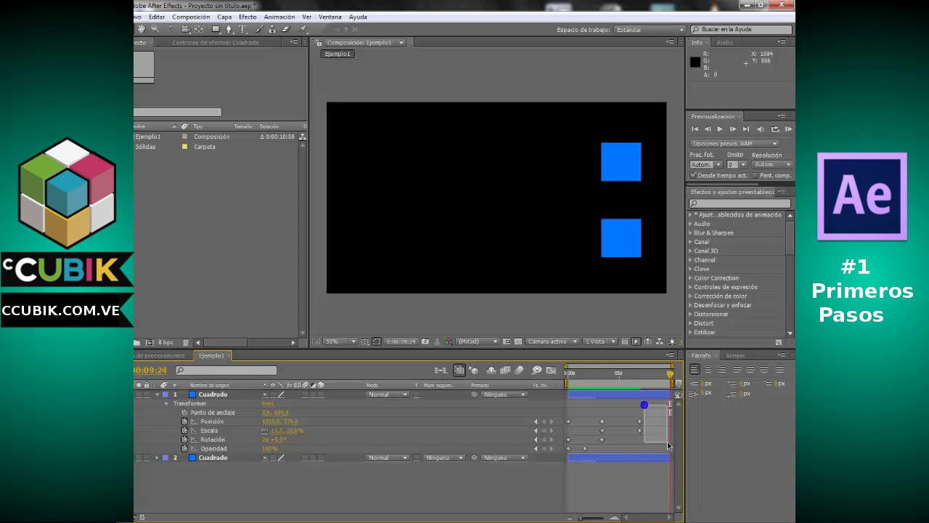
drag(646, 409, 677, 449)
click(656, 412)
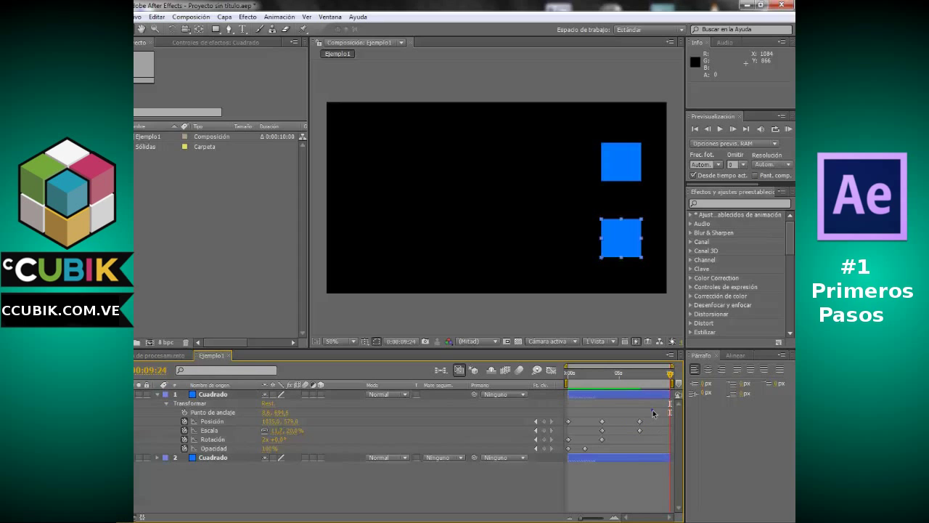
click(644, 384)
click(653, 384)
drag(654, 385, 651, 375)
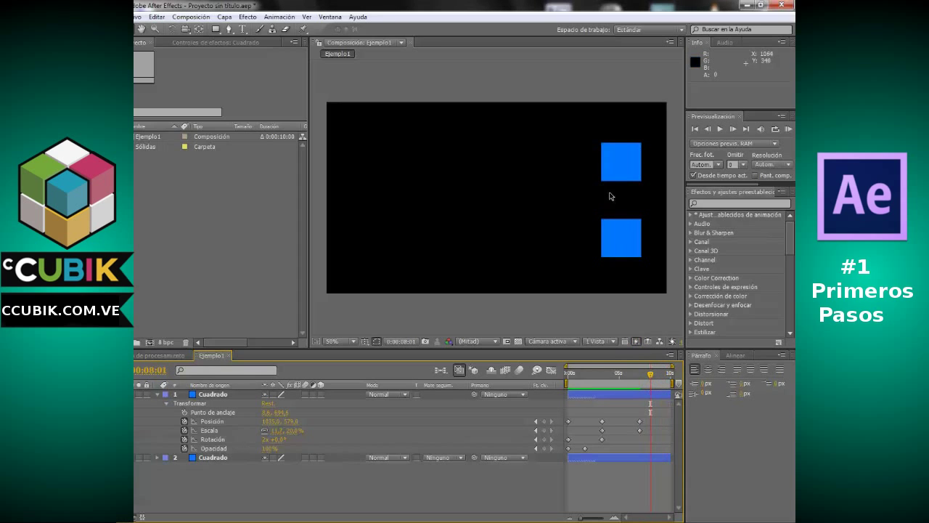
click(643, 376)
Step: Trim both Cuadrado layers to end around 7 seconds, then undo the trim
drag(676, 400, 645, 402)
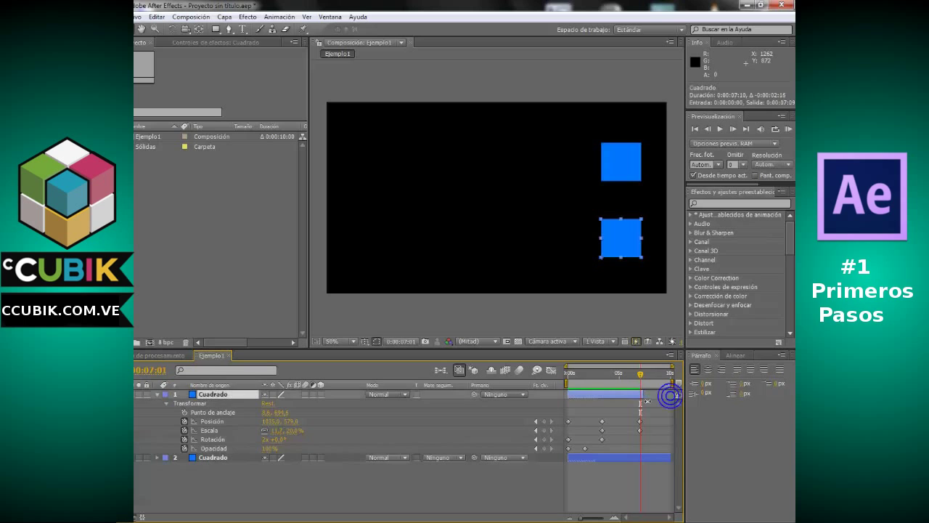
drag(675, 461, 645, 461)
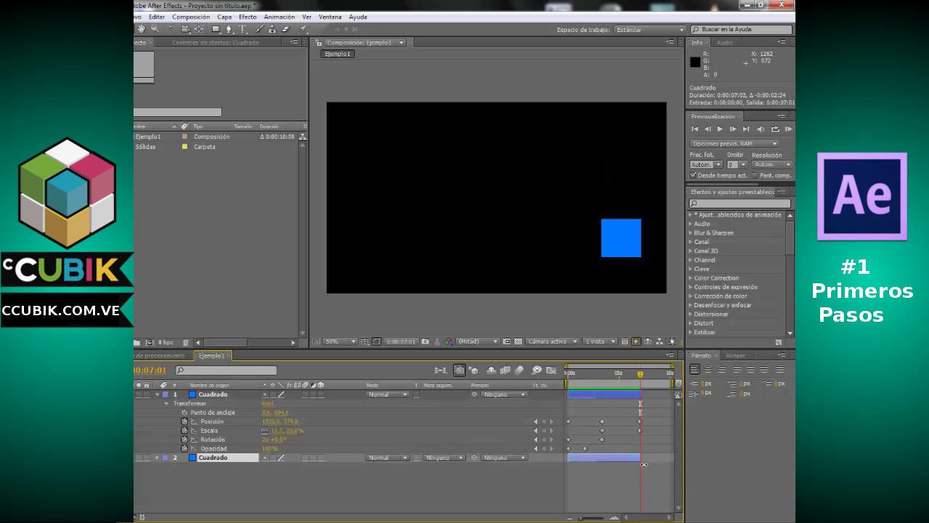
drag(643, 378, 669, 375)
key(ctrl+z)
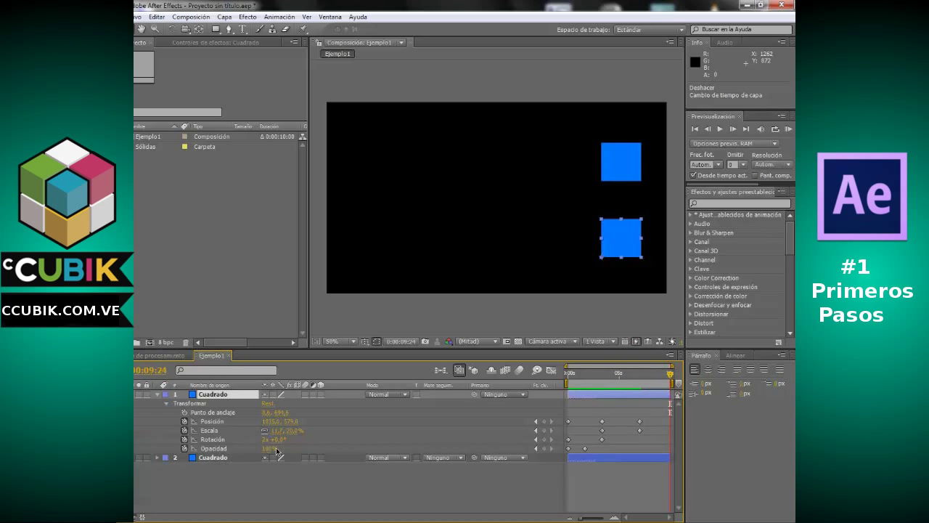
Step: At the last frame, set both Cuadrado layers' Opacidad to 0%
drag(273, 450, 193, 451)
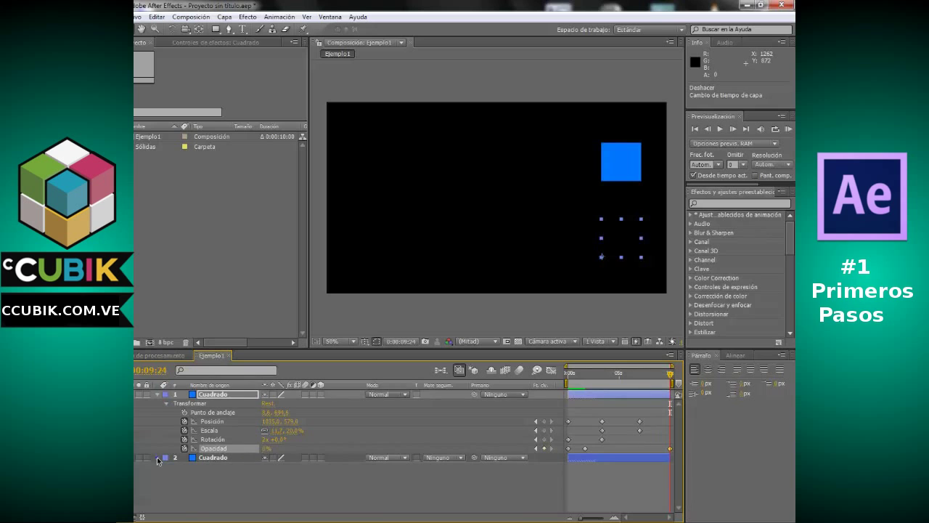
click(157, 458)
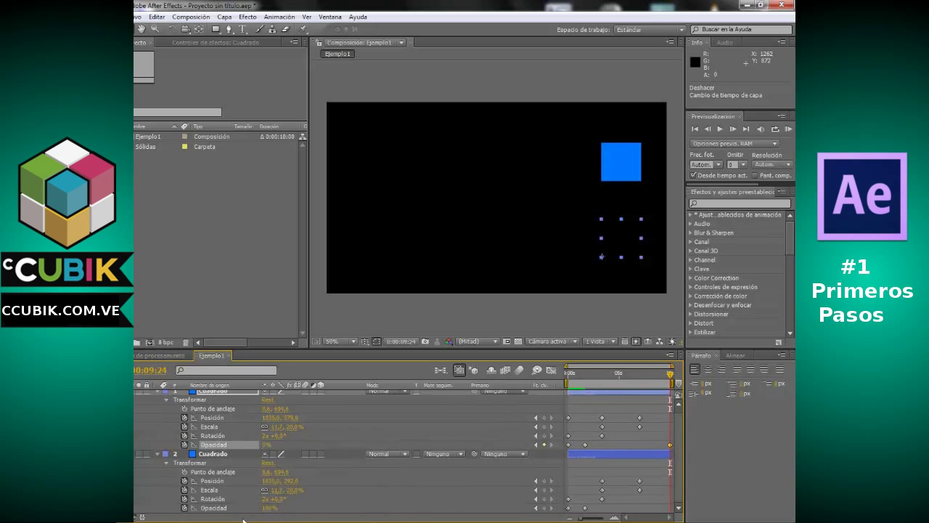
drag(272, 509, 210, 490)
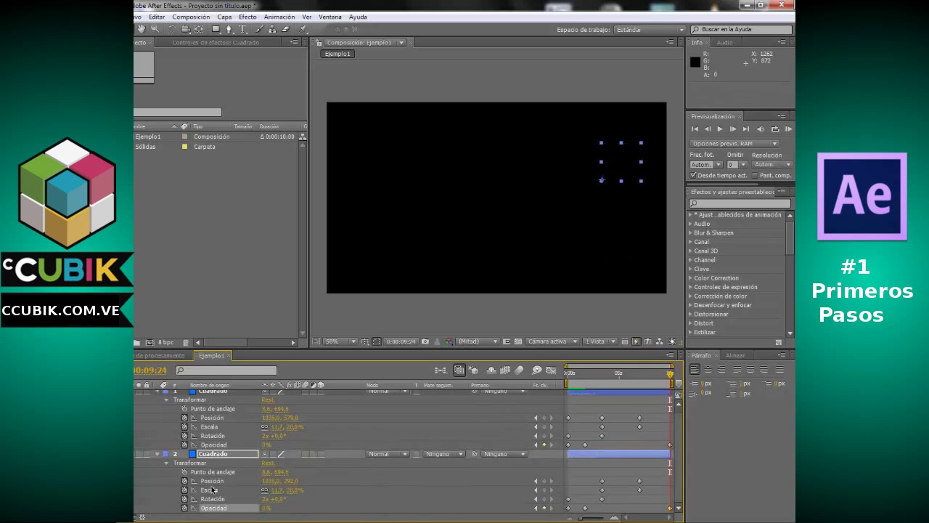
Step: Return to the composition's first frame and start a RAM preview
click(621, 377)
key(Home)
click(789, 130)
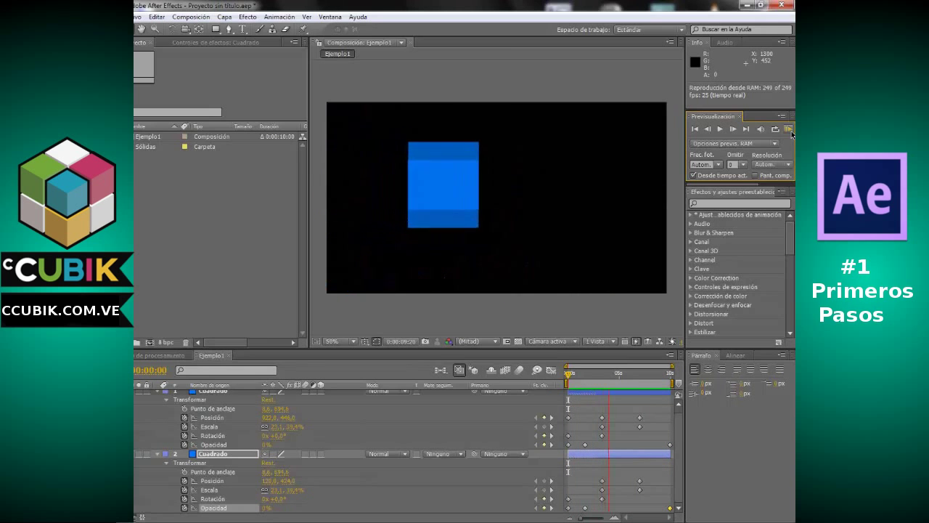
Step: Stop the preview and move the time indicator to 0:00:08:16
click(619, 404)
mouse_move(619, 374)
mouse_down()
mouse_move(594, 380)
mouse_move(657, 375)
mouse_up()
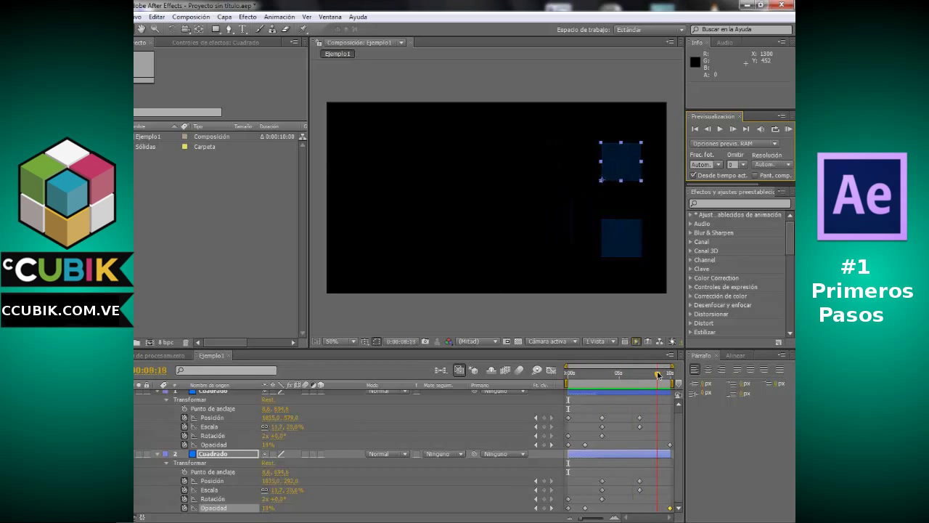
click(657, 375)
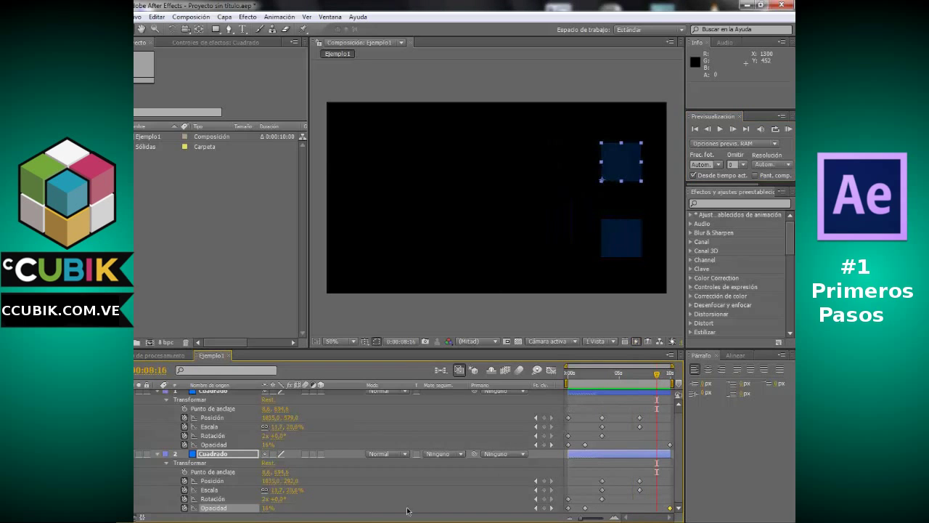
Step: Set both squares' Opacidad to 100% at 8:16 and run a fresh RAM preview
drag(266, 446, 327, 446)
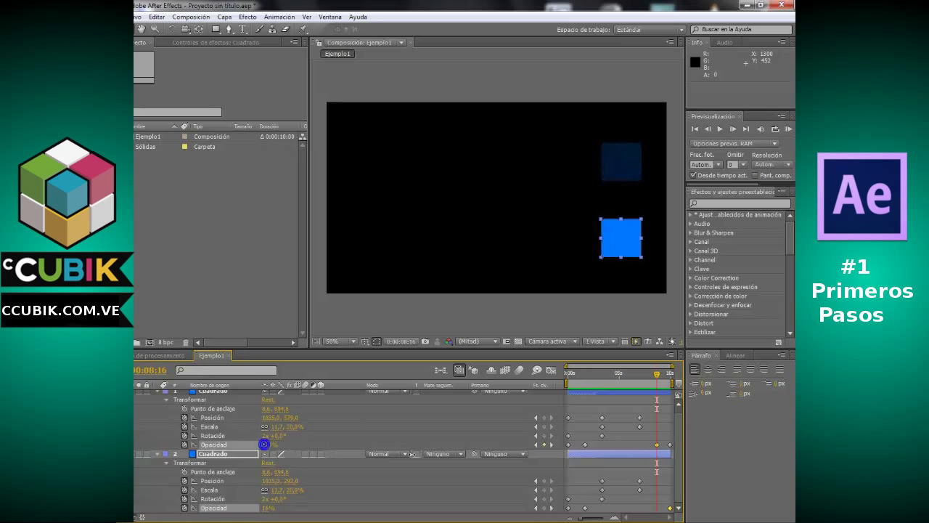
mouse_move(270, 512)
mouse_down()
mouse_move(666, 394)
mouse_move(537, 384)
mouse_up()
click(790, 129)
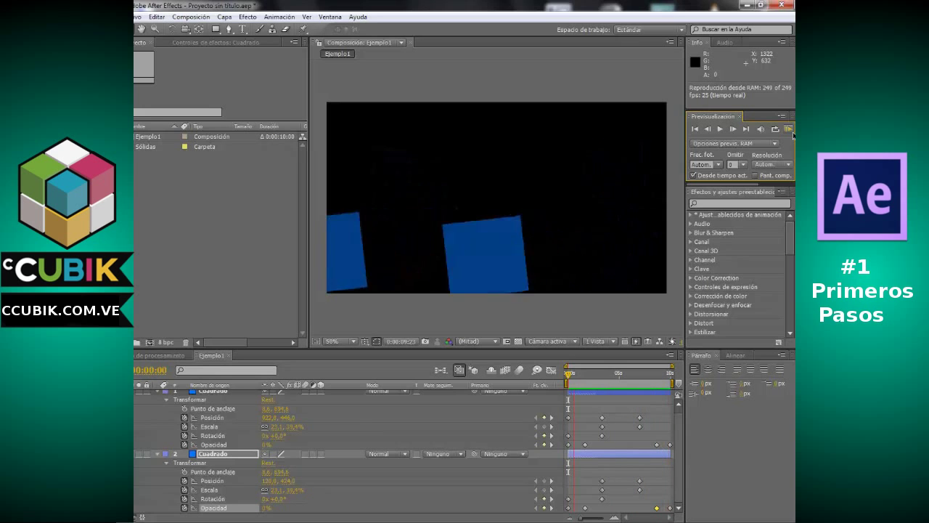
Step: Stop the looping preview and park the time indicator at 0:00:06:12
click(476, 278)
drag(614, 381, 635, 382)
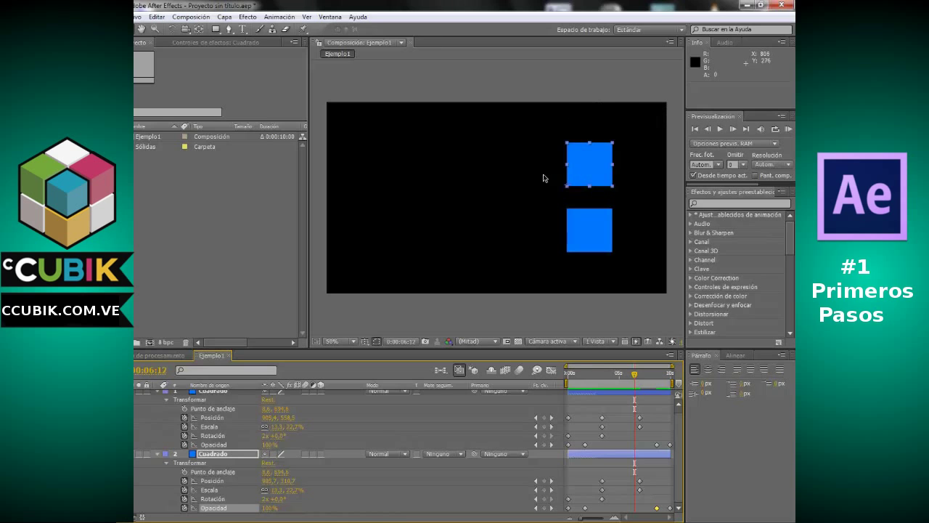
click(632, 71)
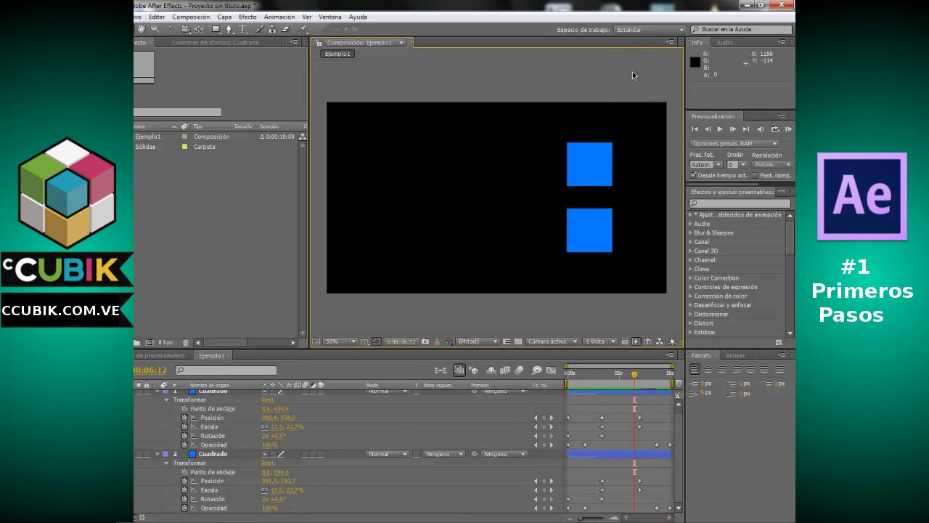